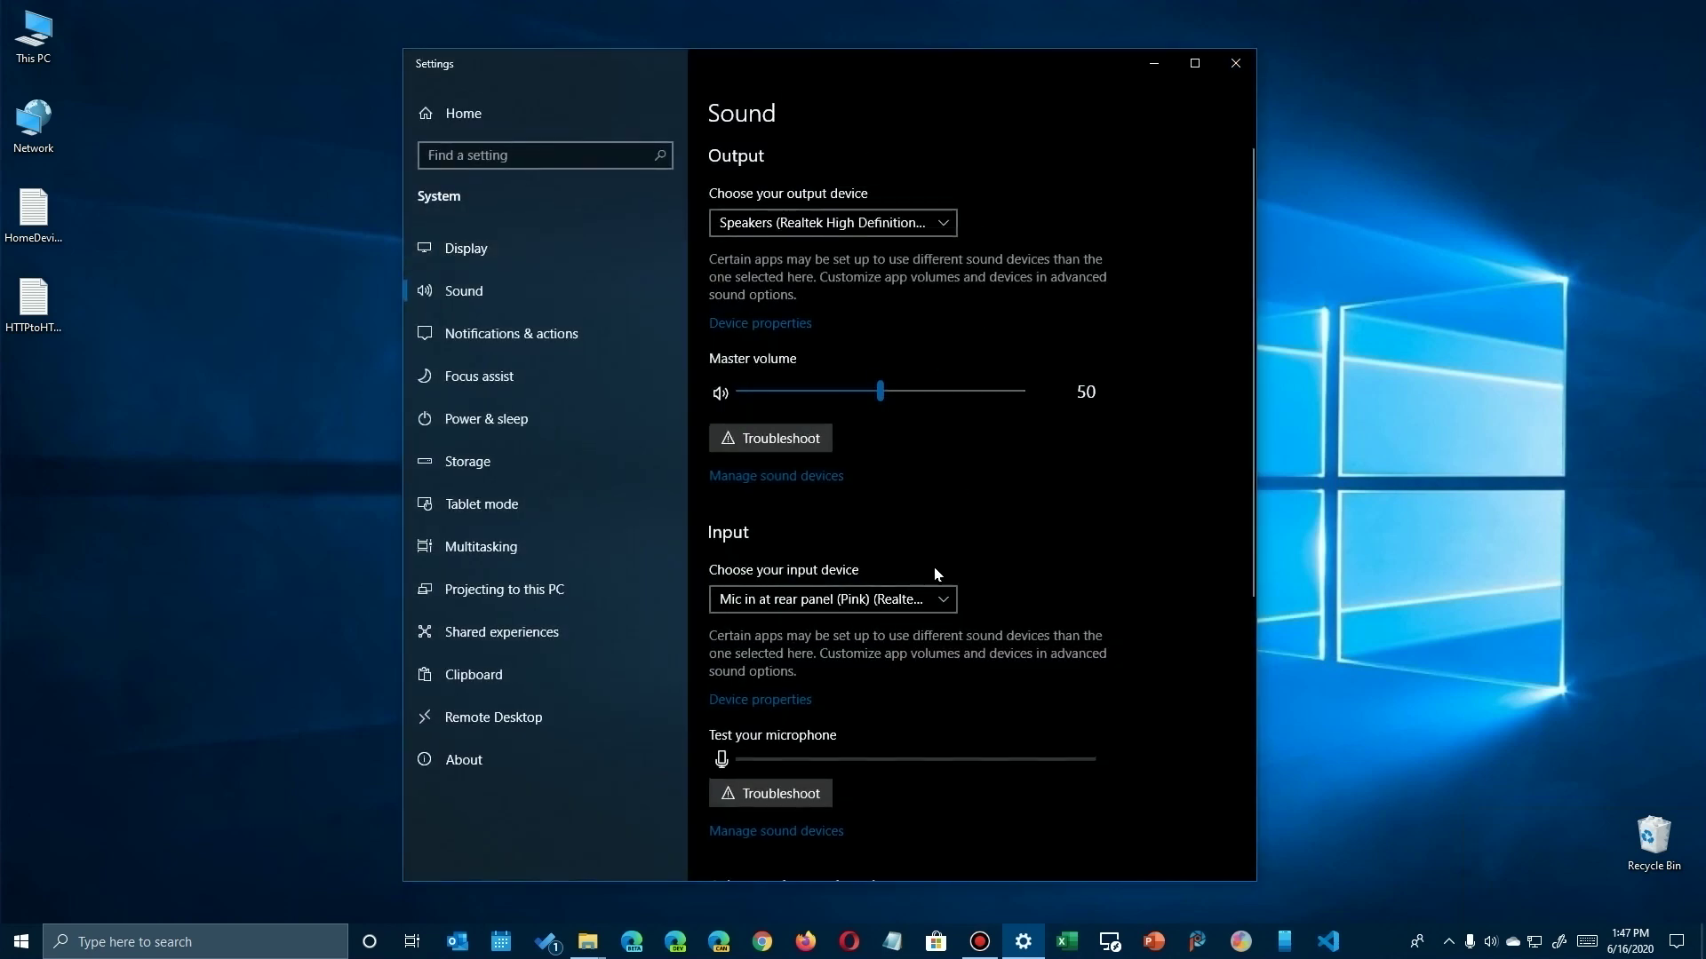
Open the Sound Control Panel from the related settings of the Sound page and move its window toward the screen's center
scroll(933, 569, down, 5)
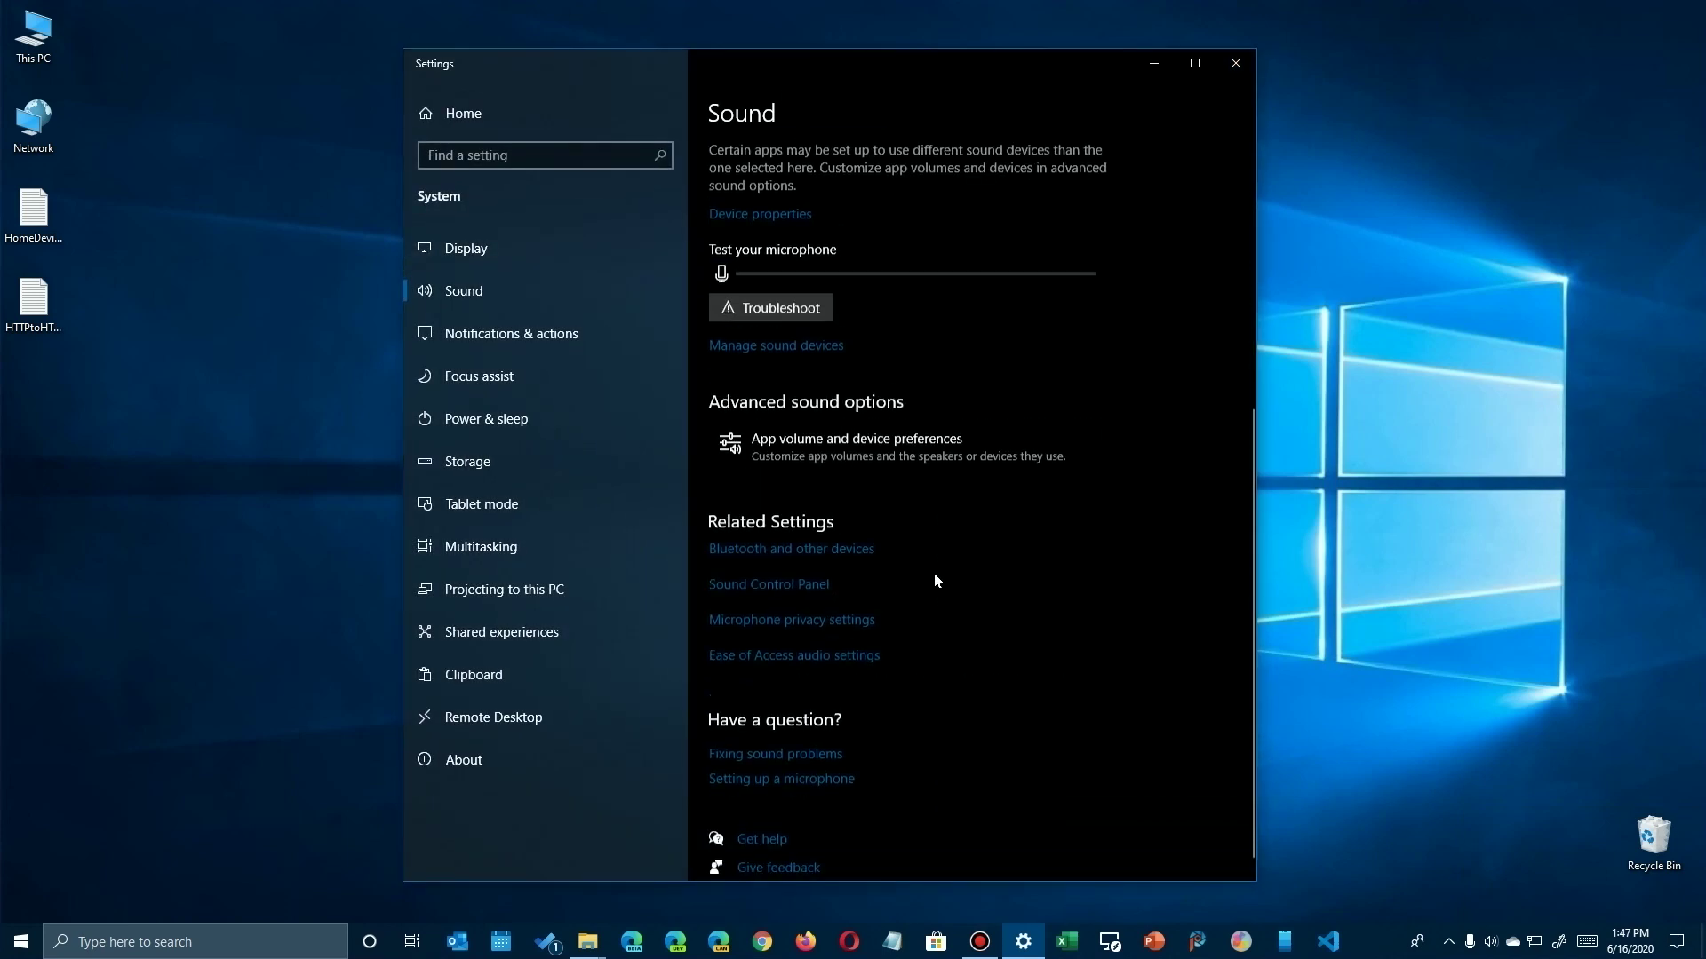
click(793, 573)
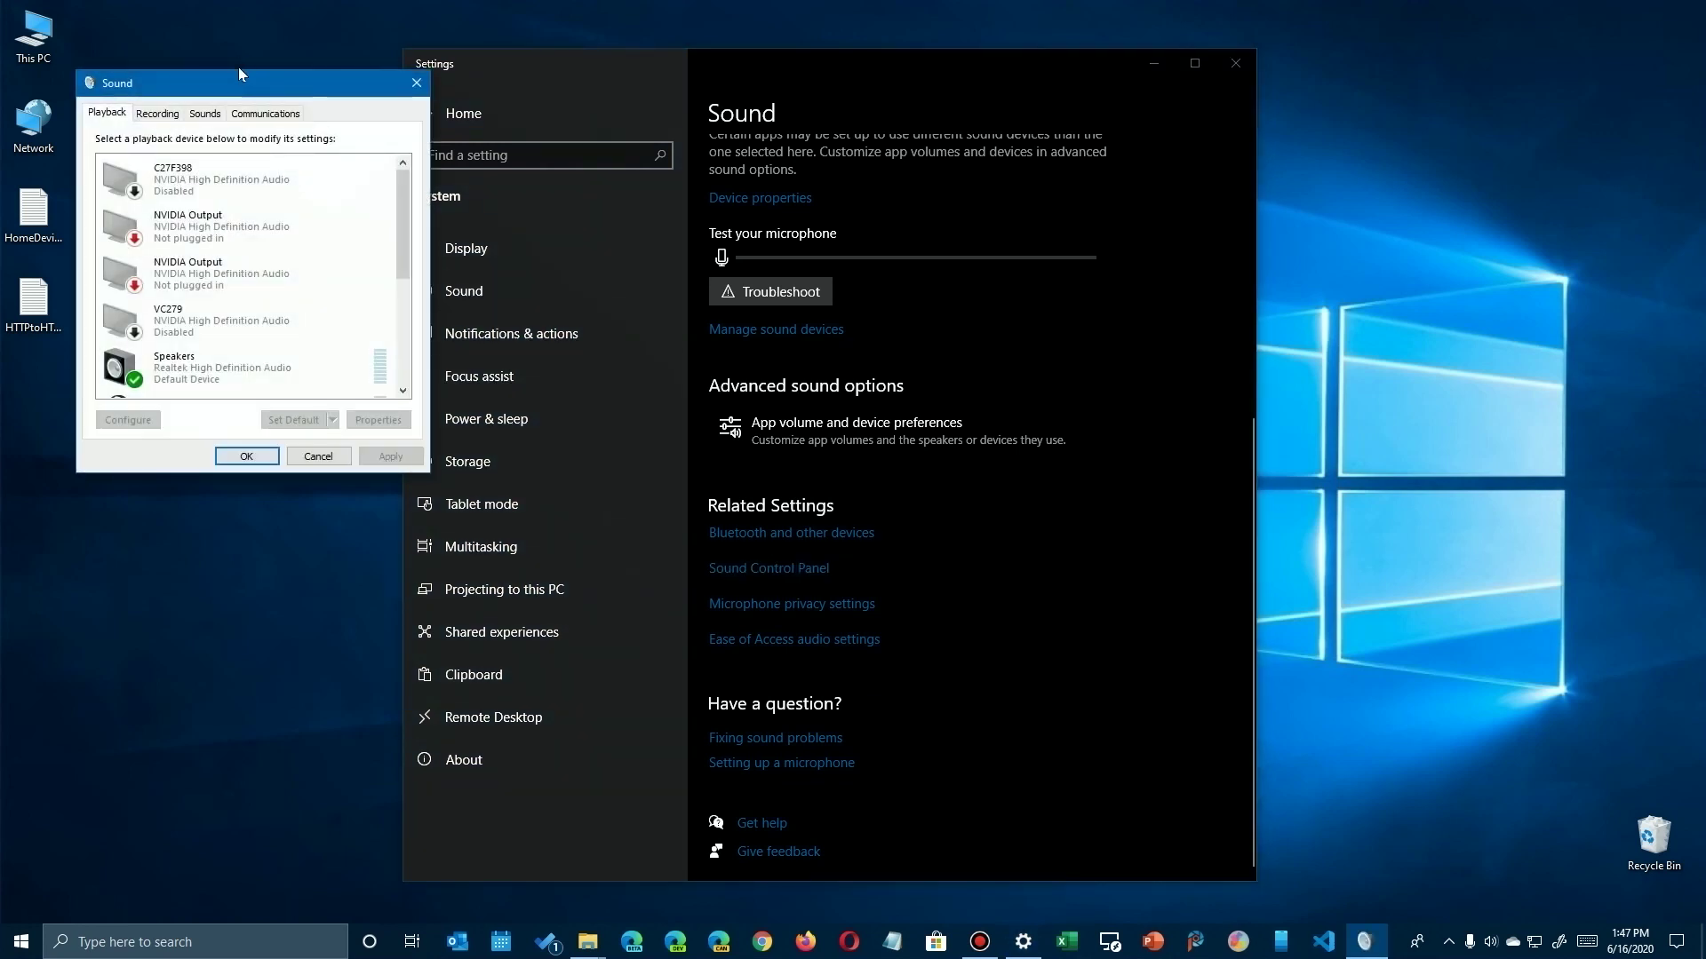
drag(225, 89, 780, 305)
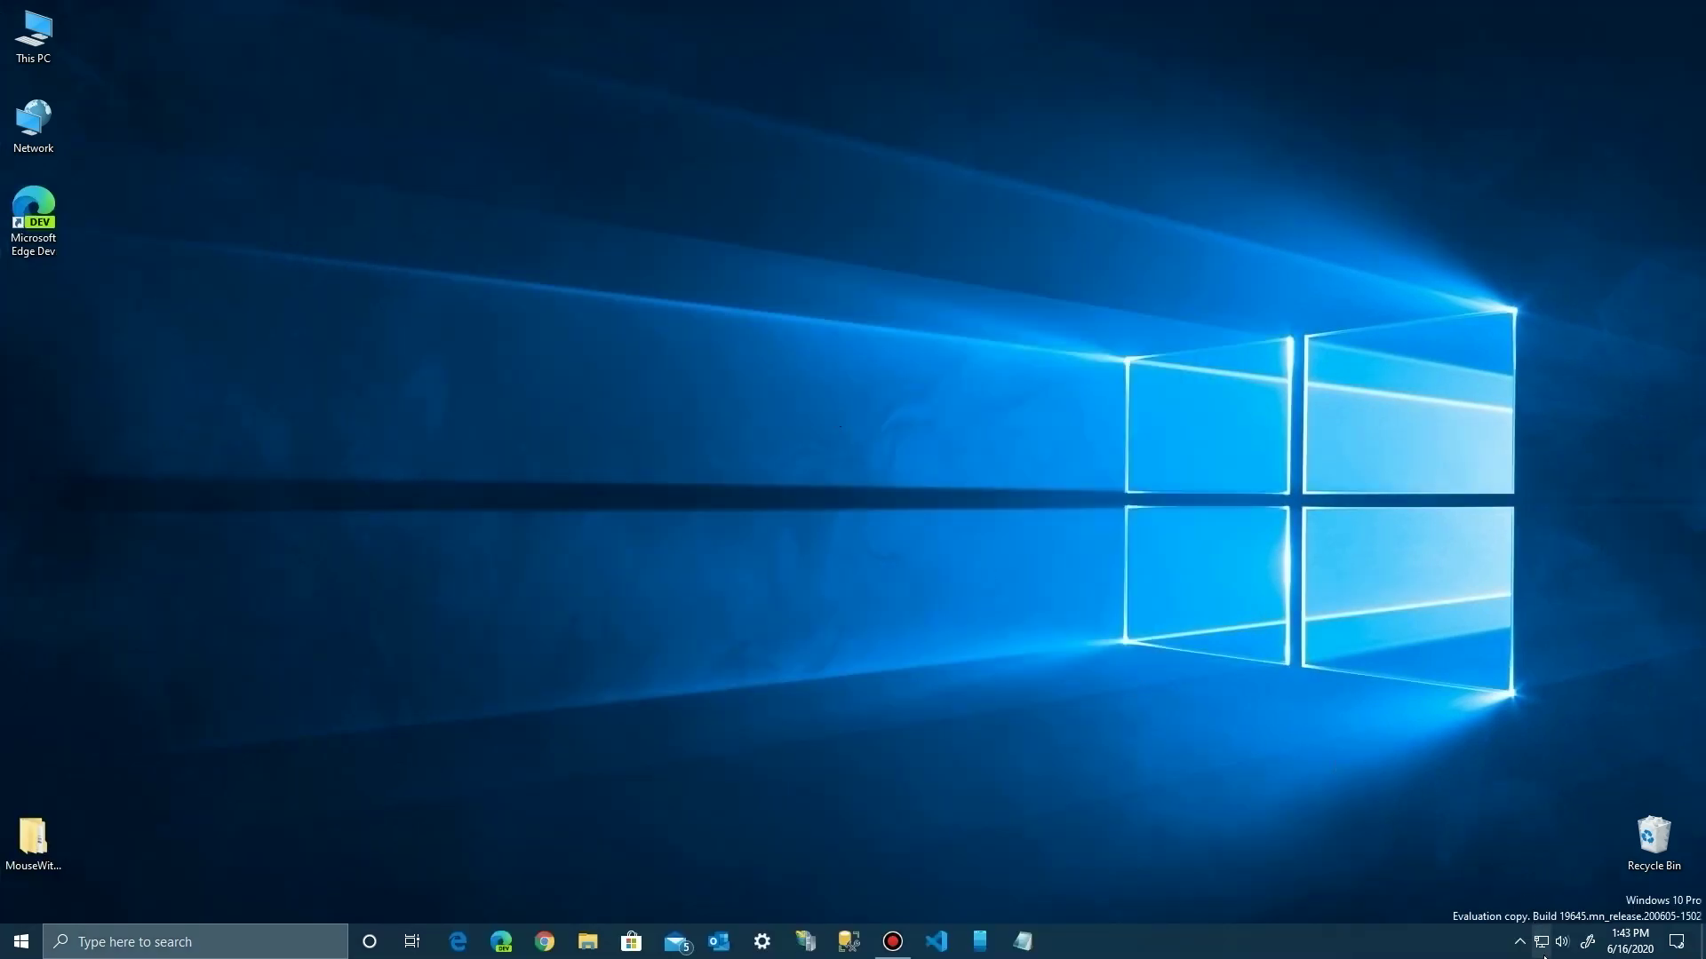
Open the classic Sound dialog from the taskbar volume control, move it to mid-screen and show the playback devices
right_click(1563, 945)
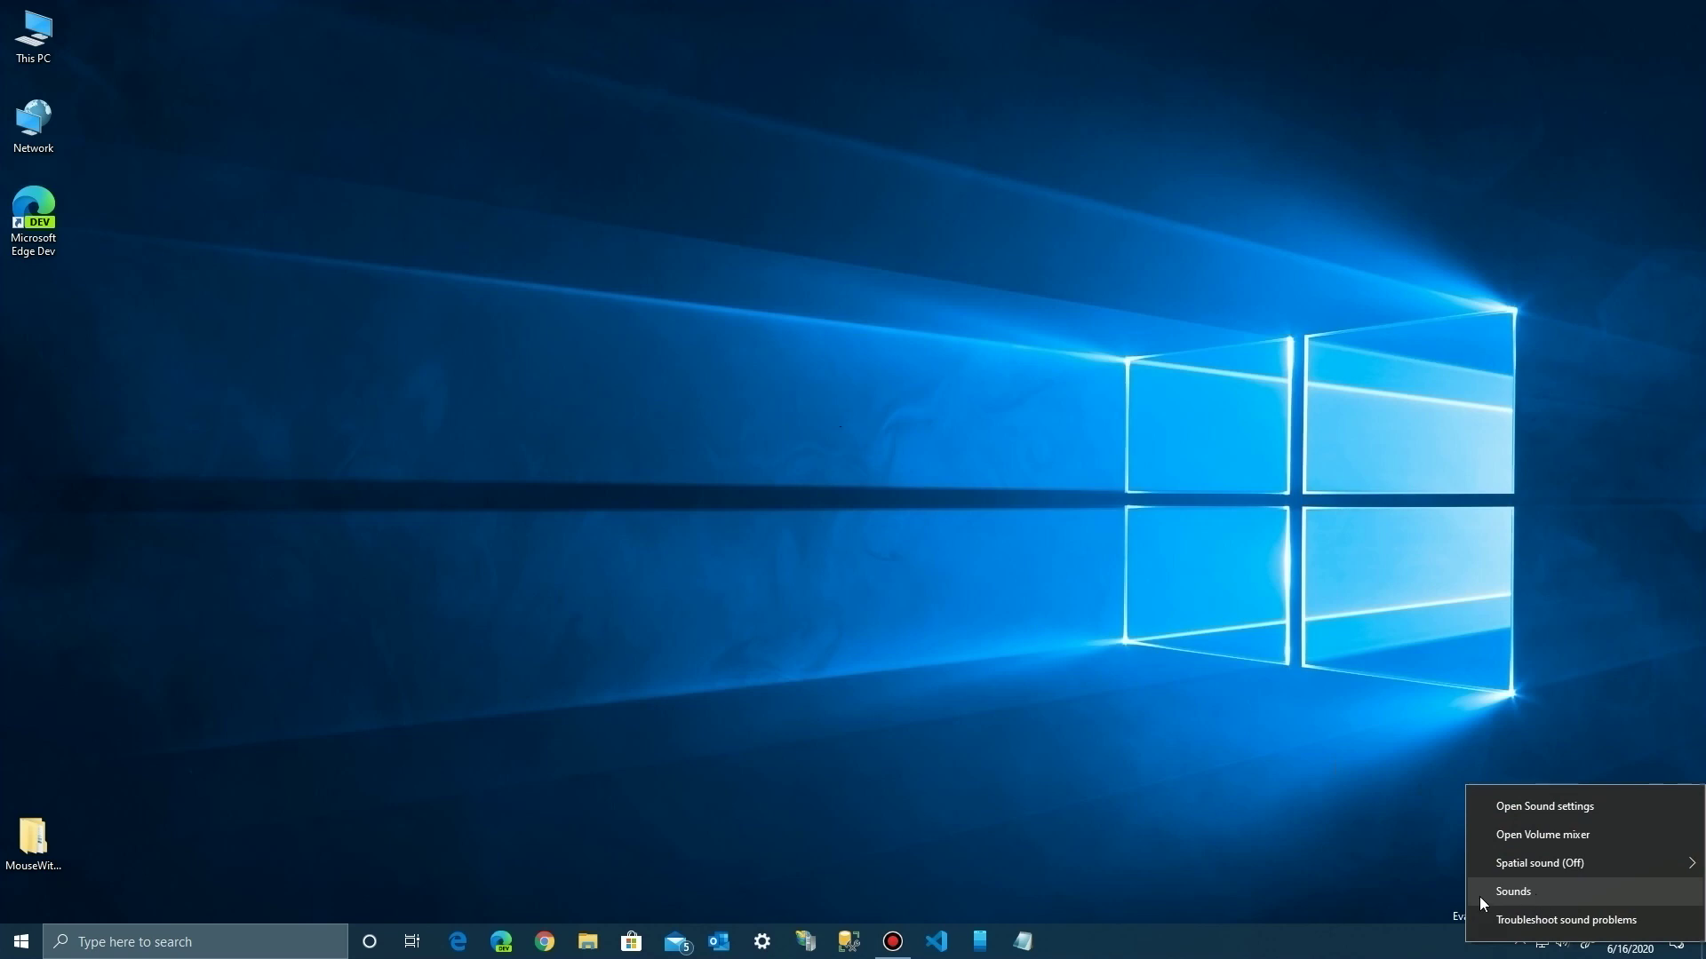
click(1526, 893)
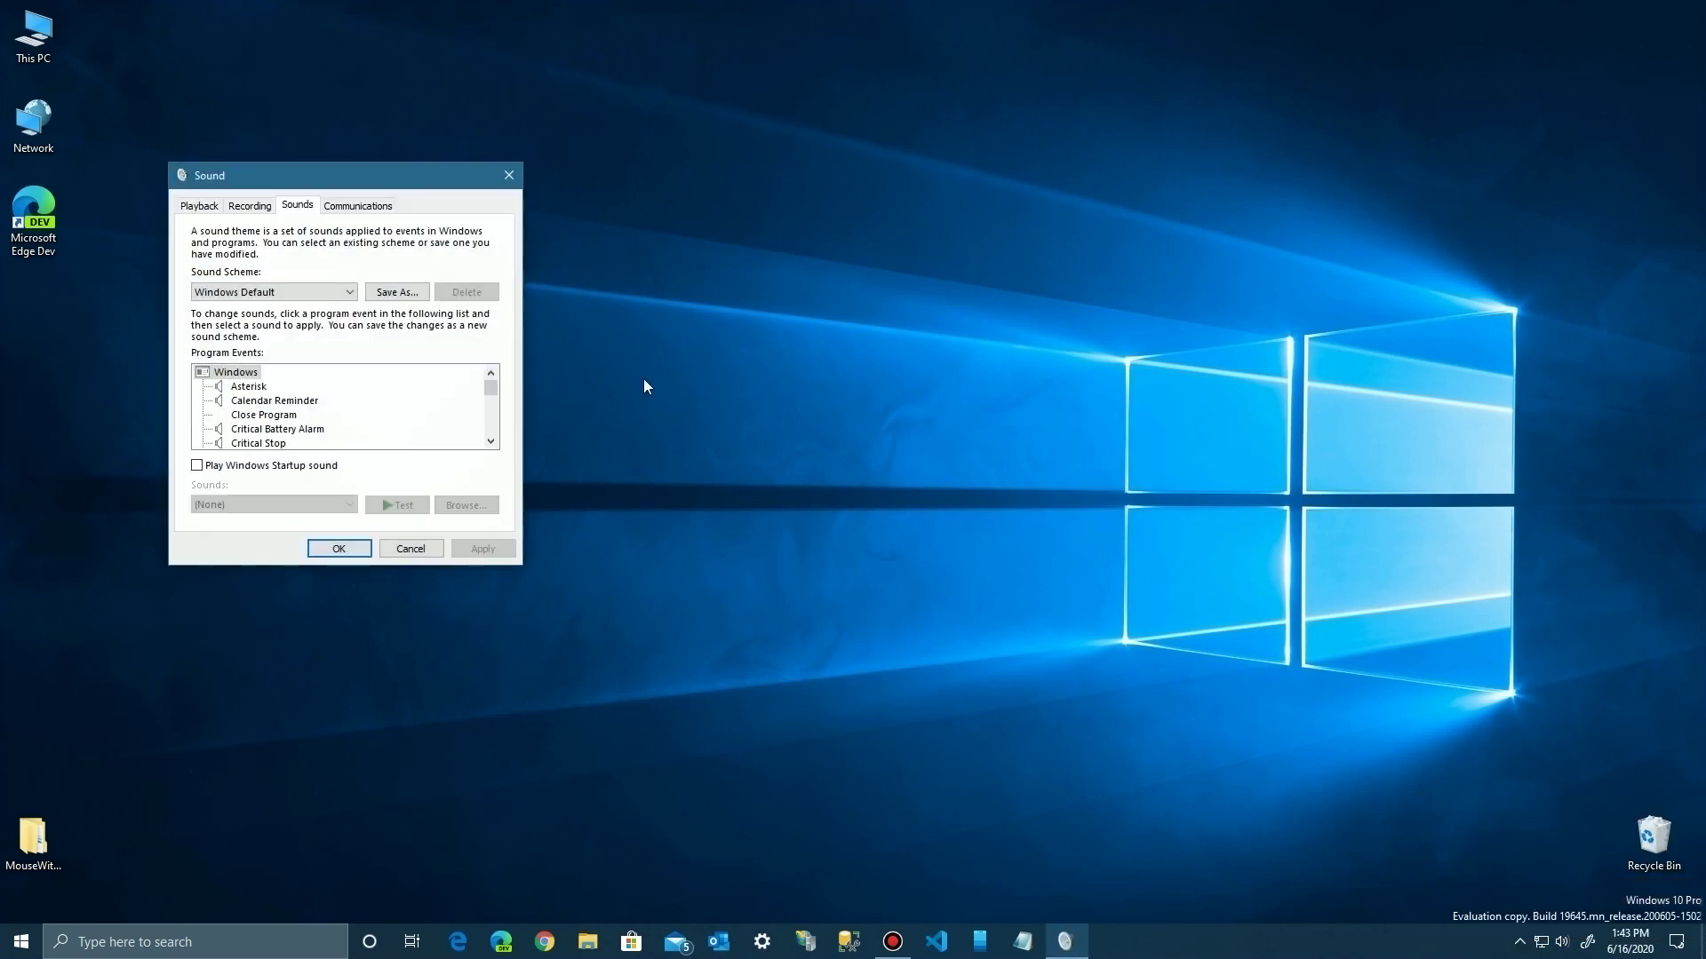
drag(333, 189, 808, 249)
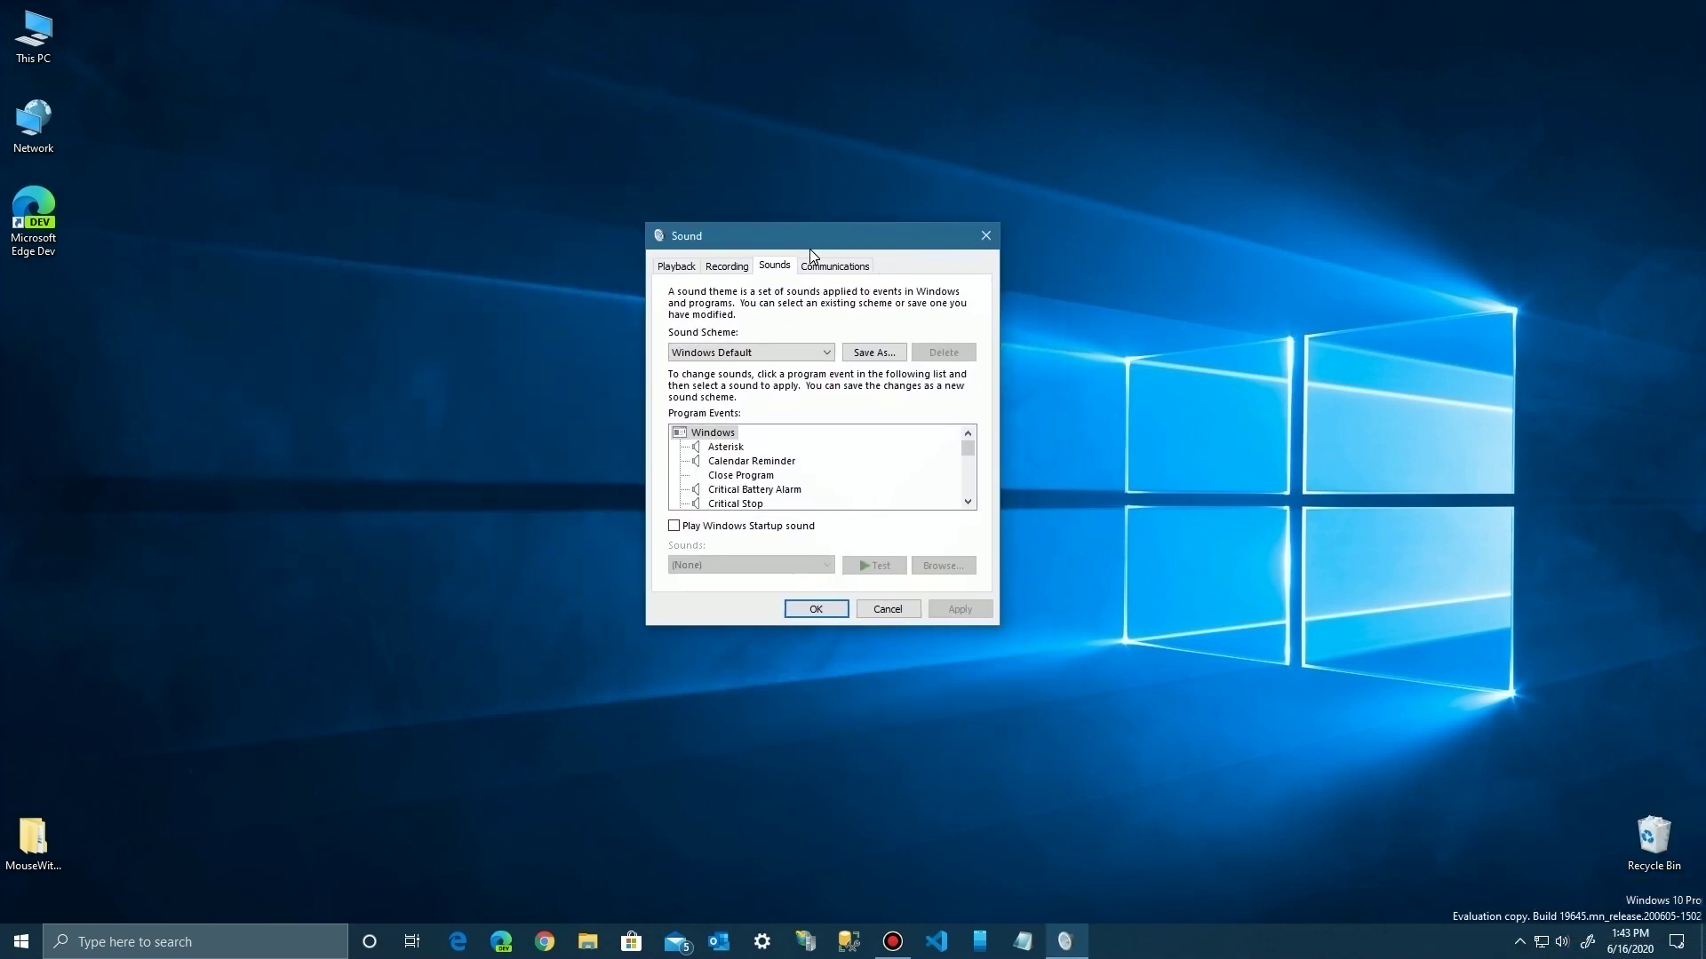
click(673, 266)
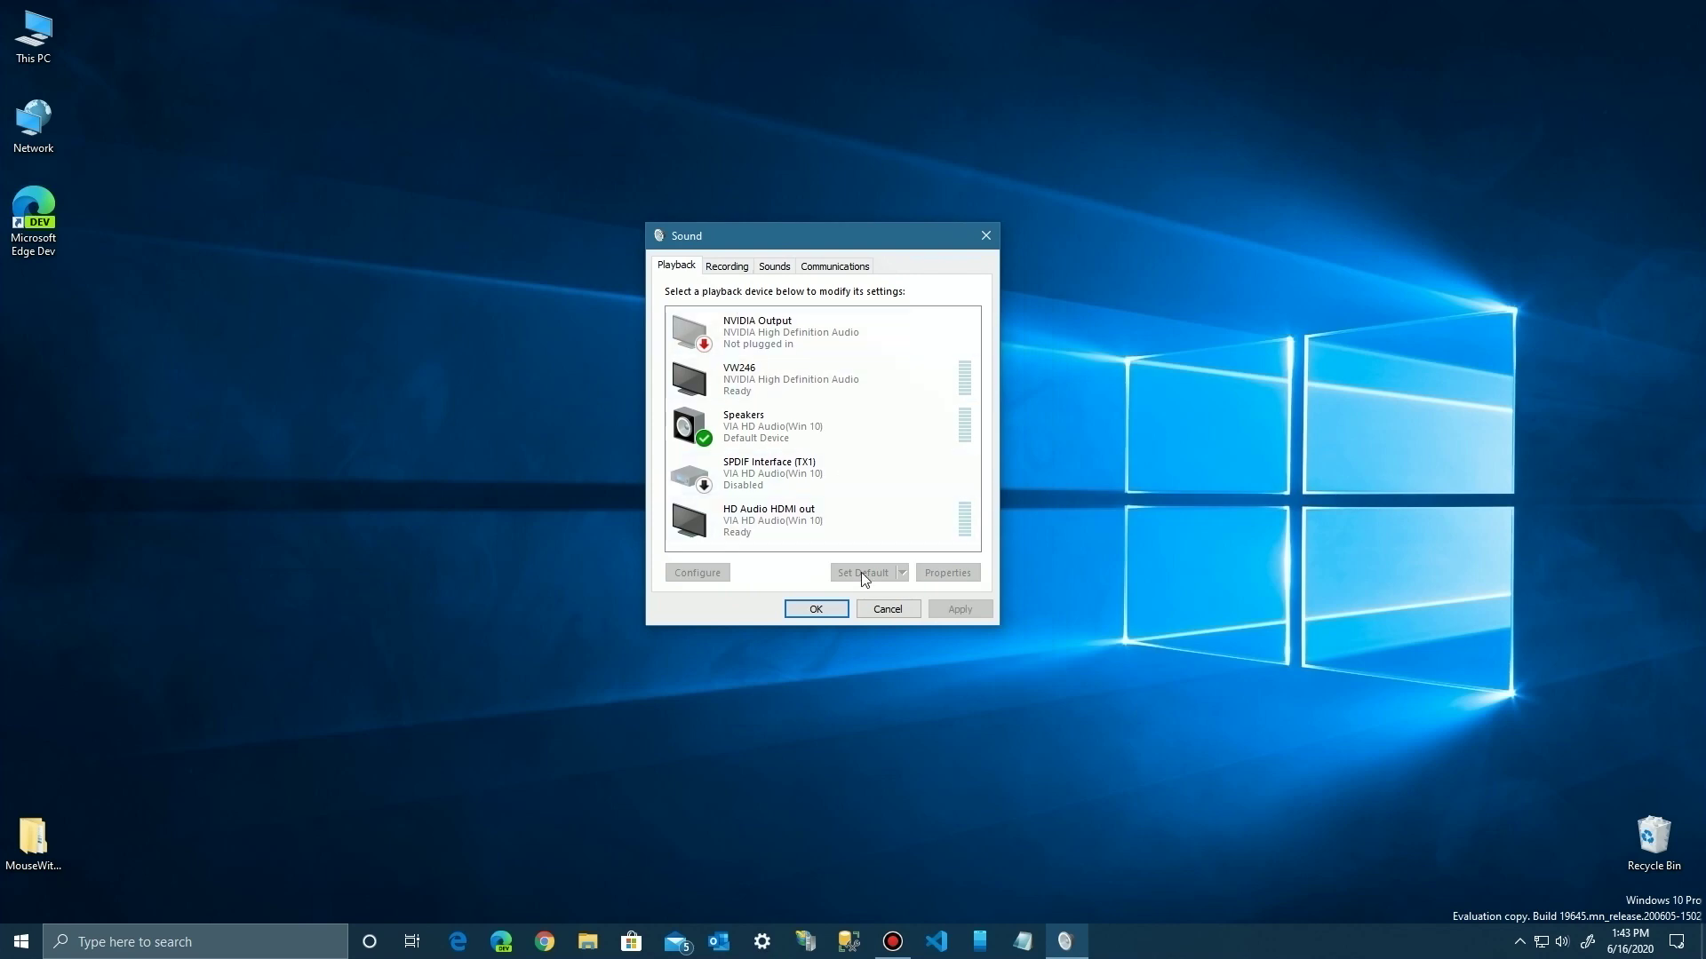
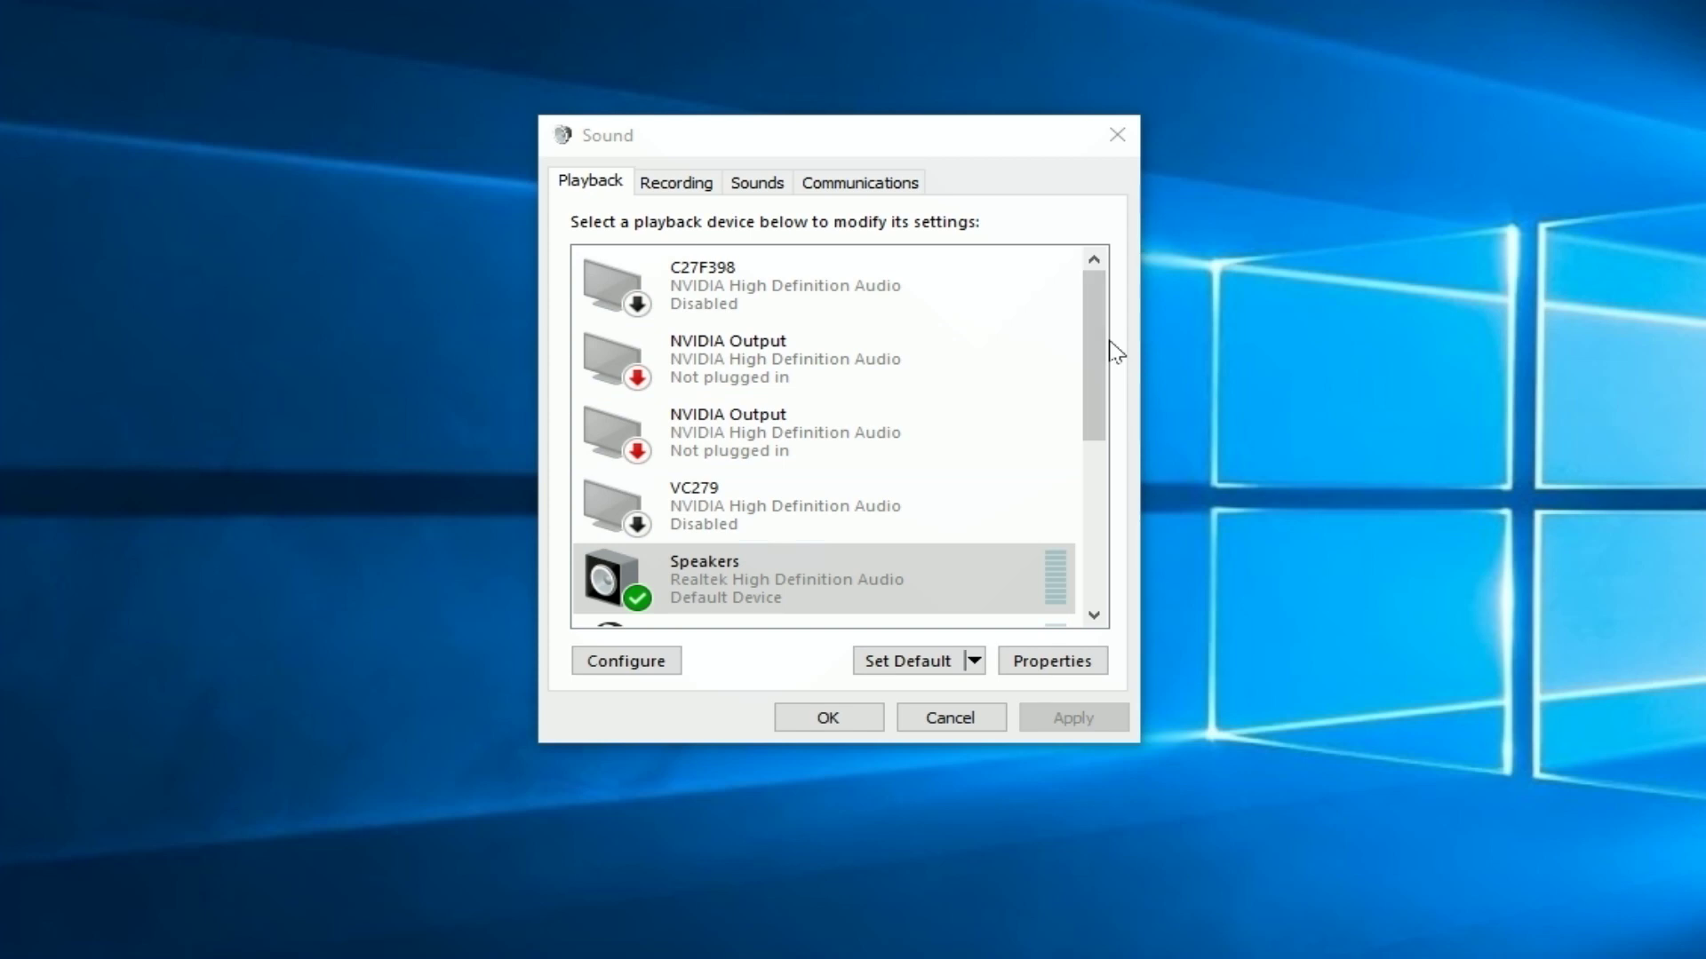
drag(1100, 361, 1116, 320)
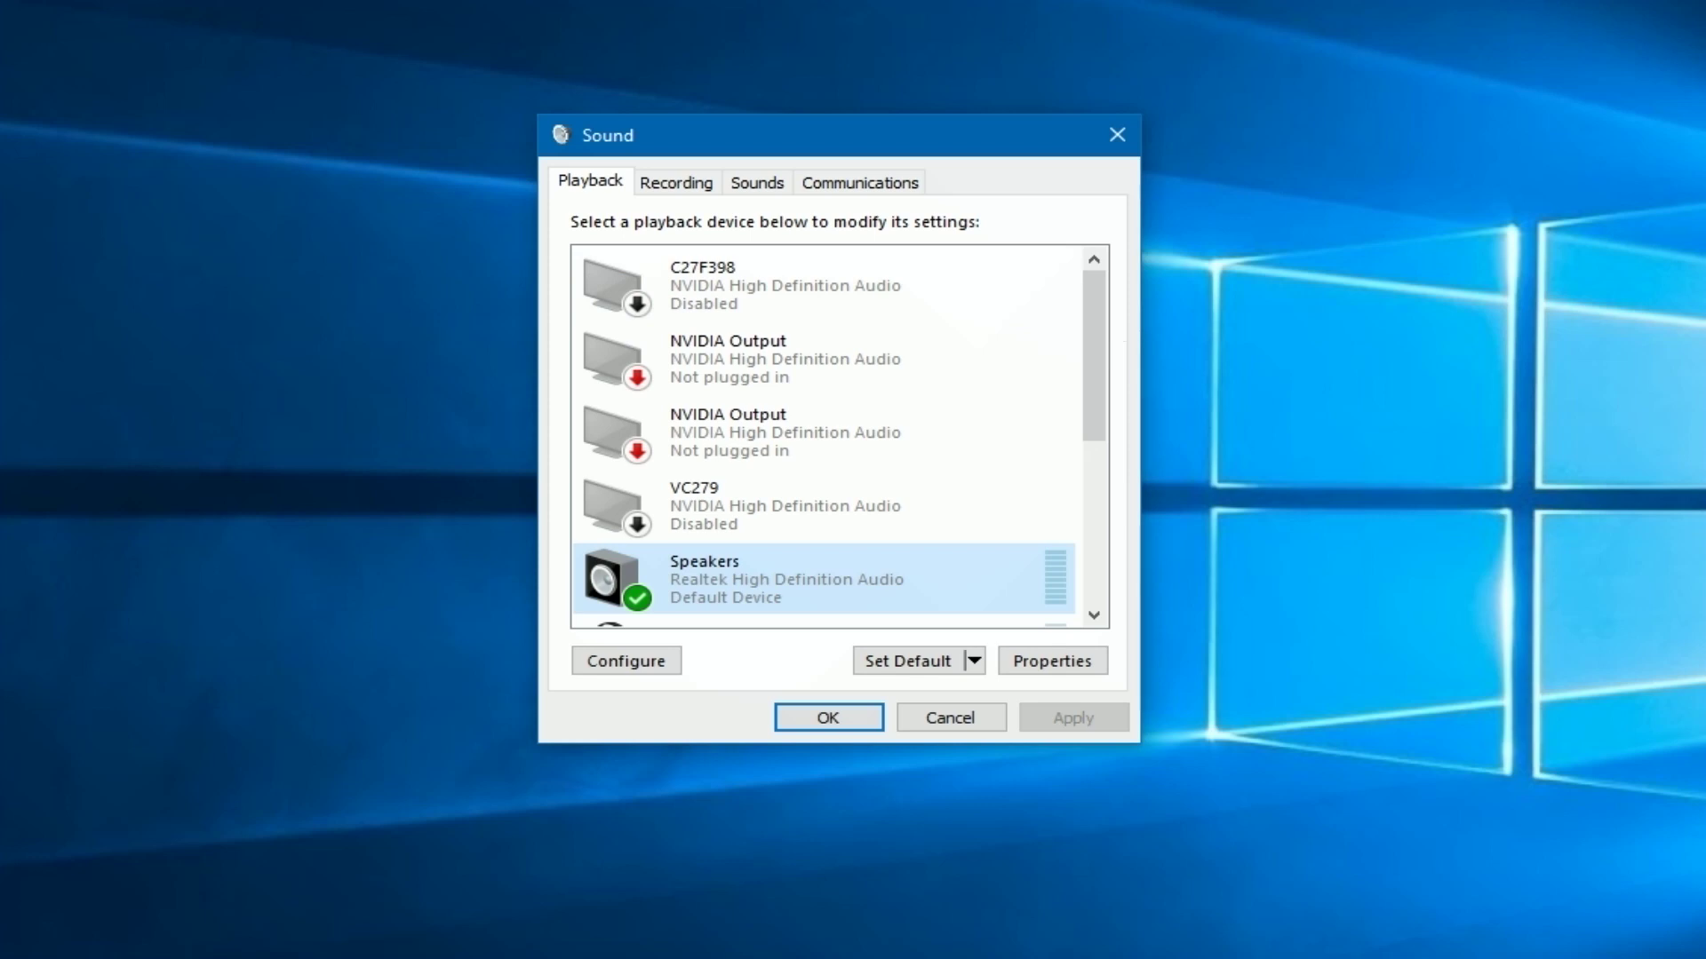
Open Device Manager, examine the devices under Sound, video and game controllers, and close it again
key(super)
text(device manager)
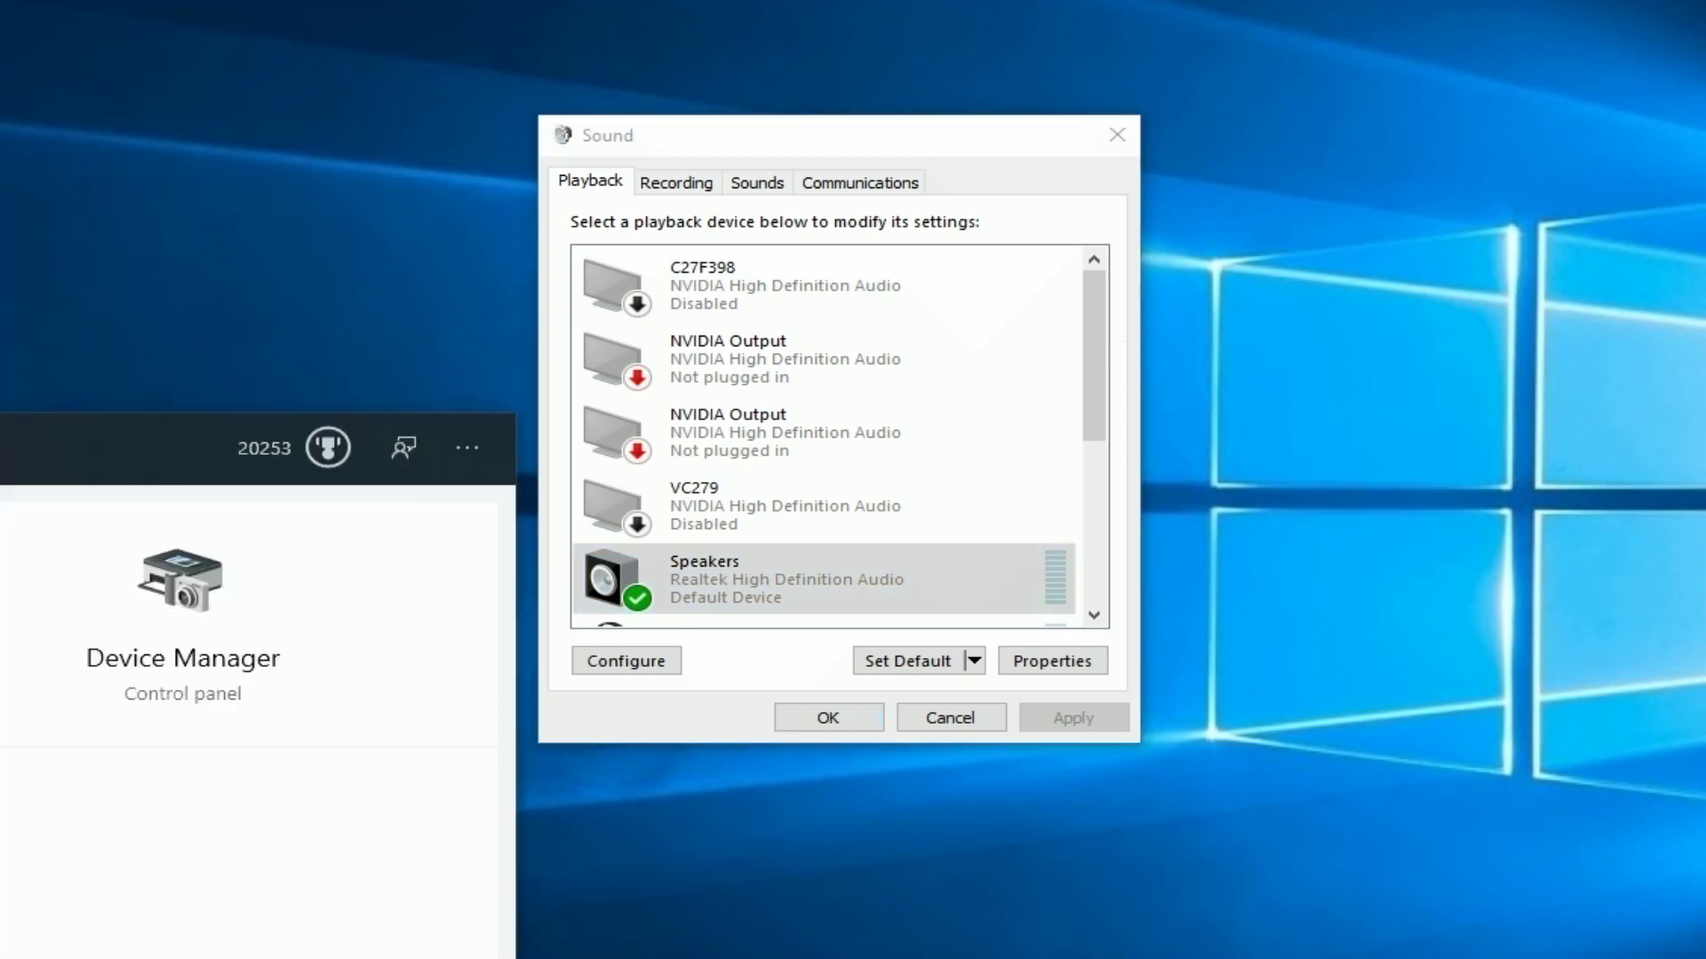
key(Return)
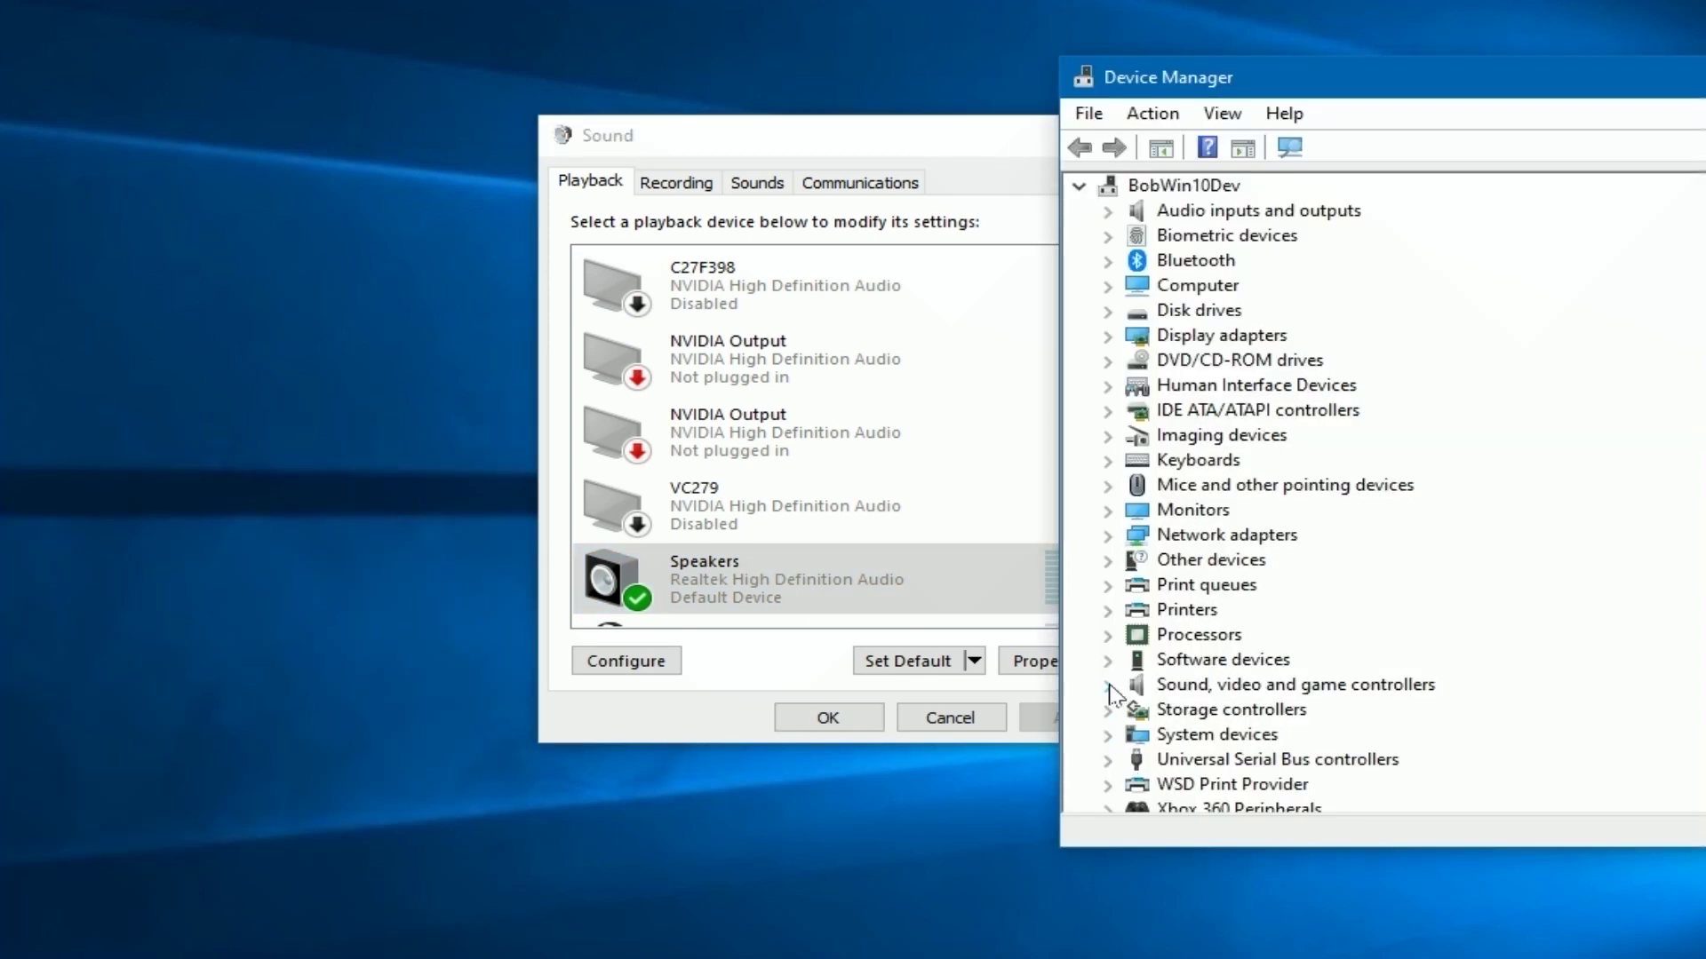
click(1111, 691)
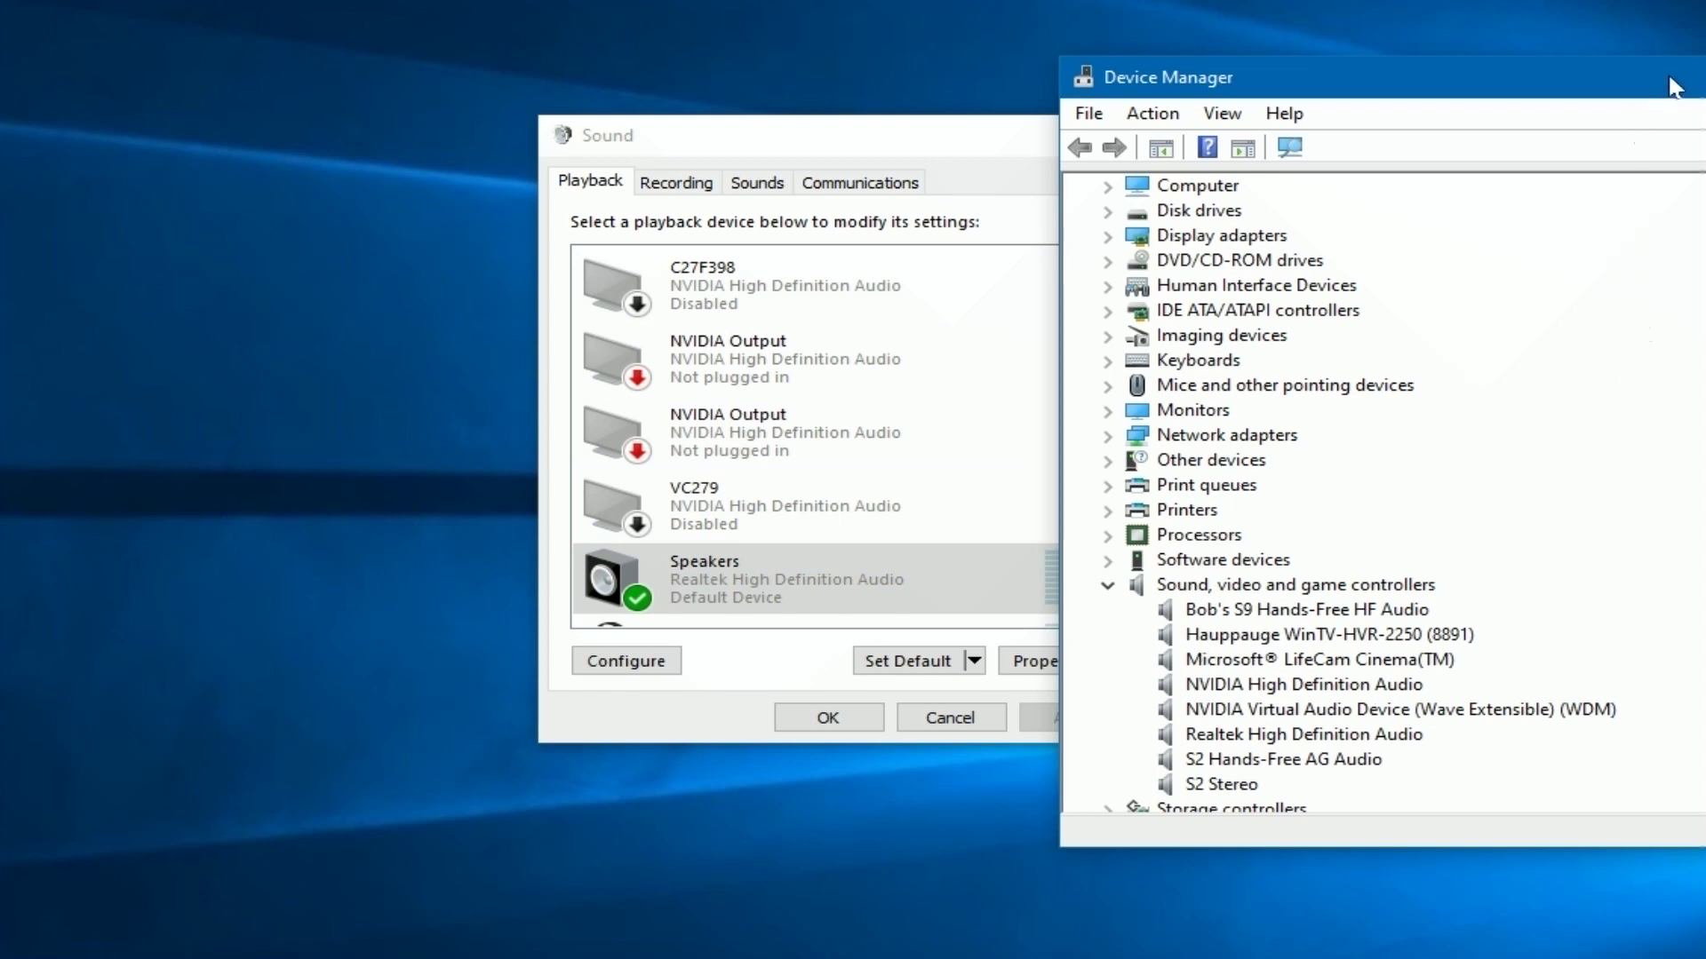
drag(1691, 94, 1475, 85)
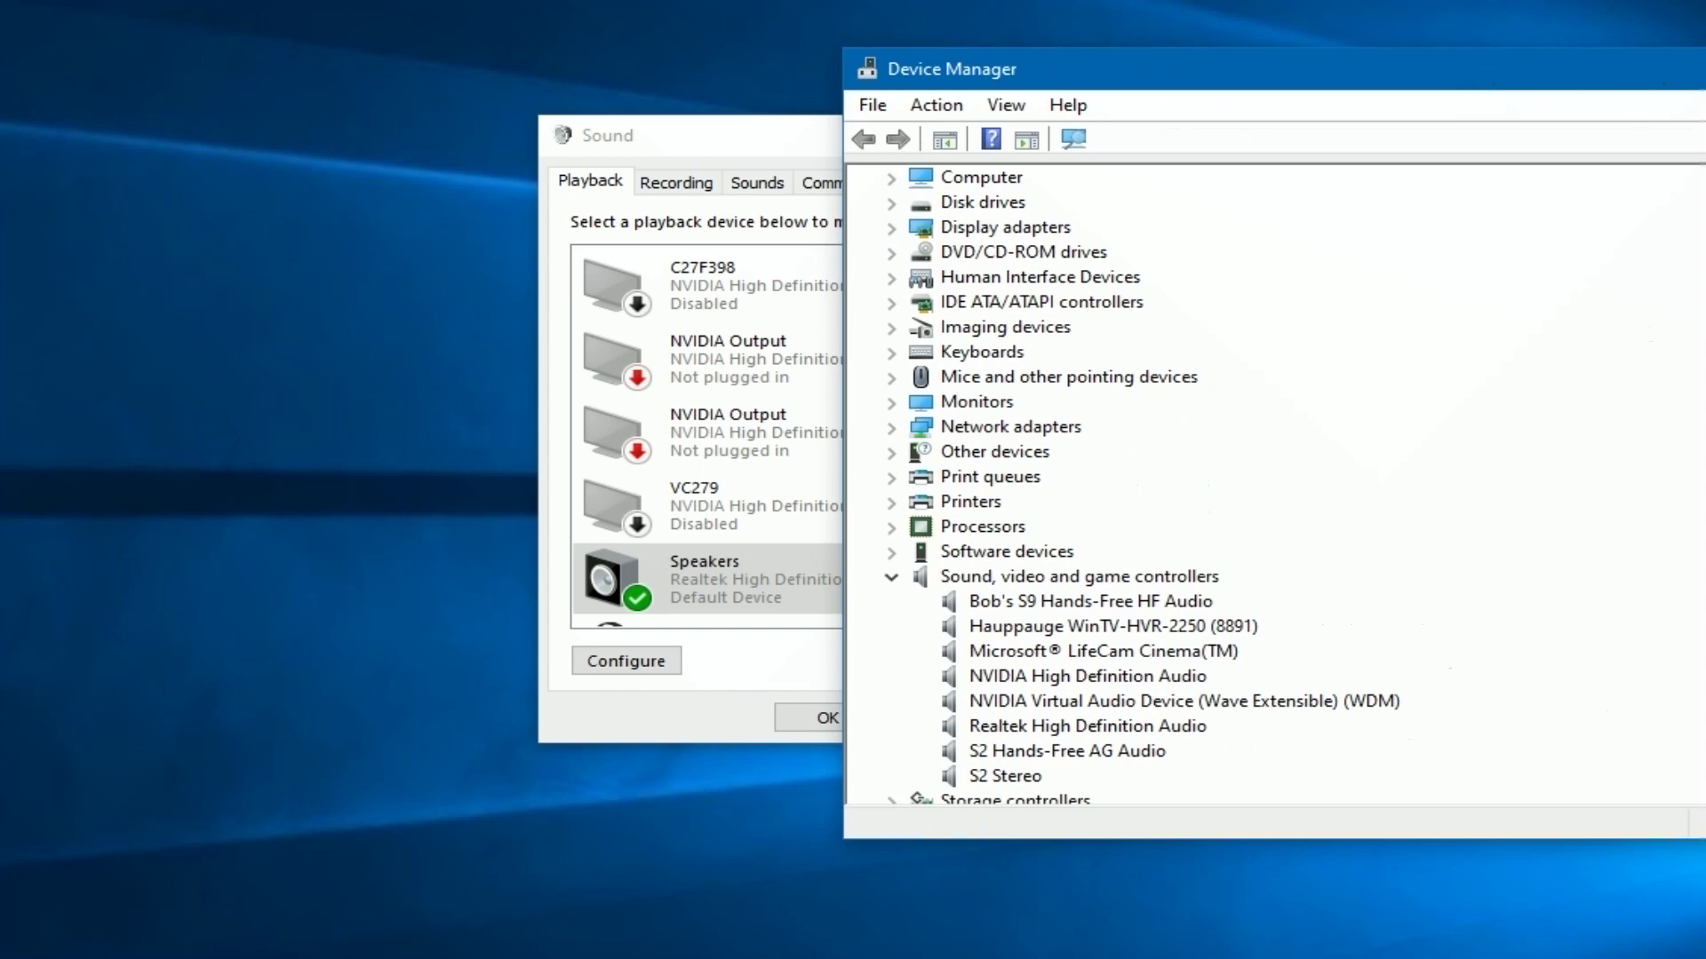
key(alt+F4)
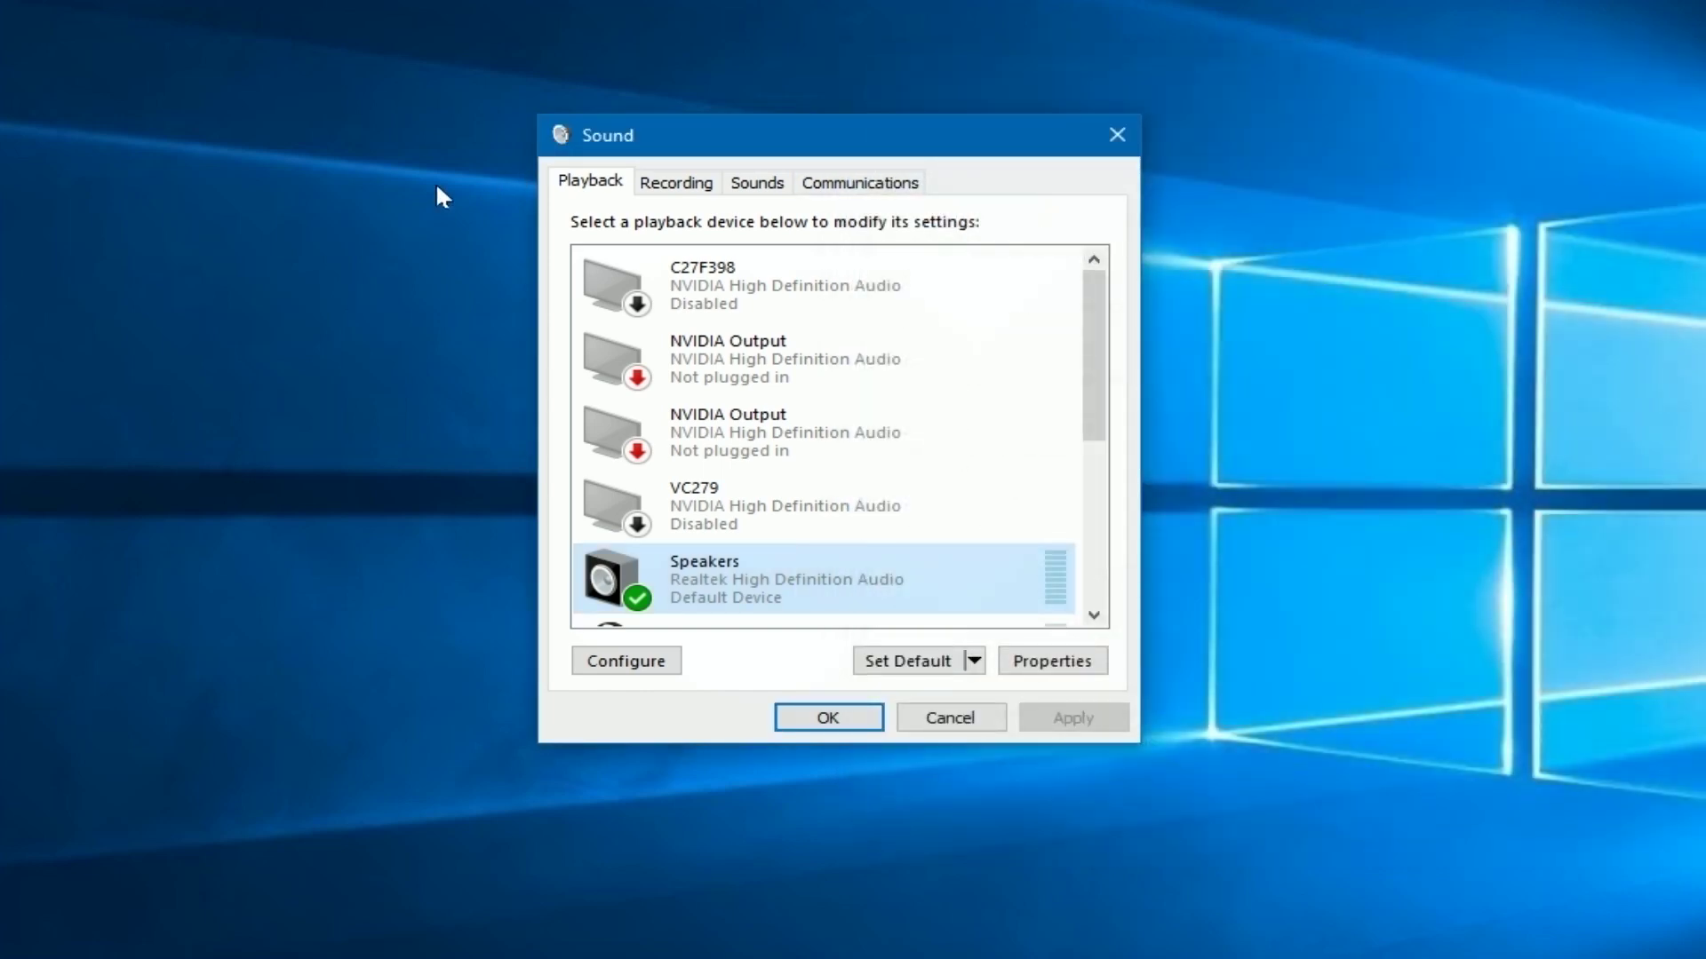
Review the full list of playback devices, from the C27F398 monitor down to the S2 Stereo headphones
click(649, 276)
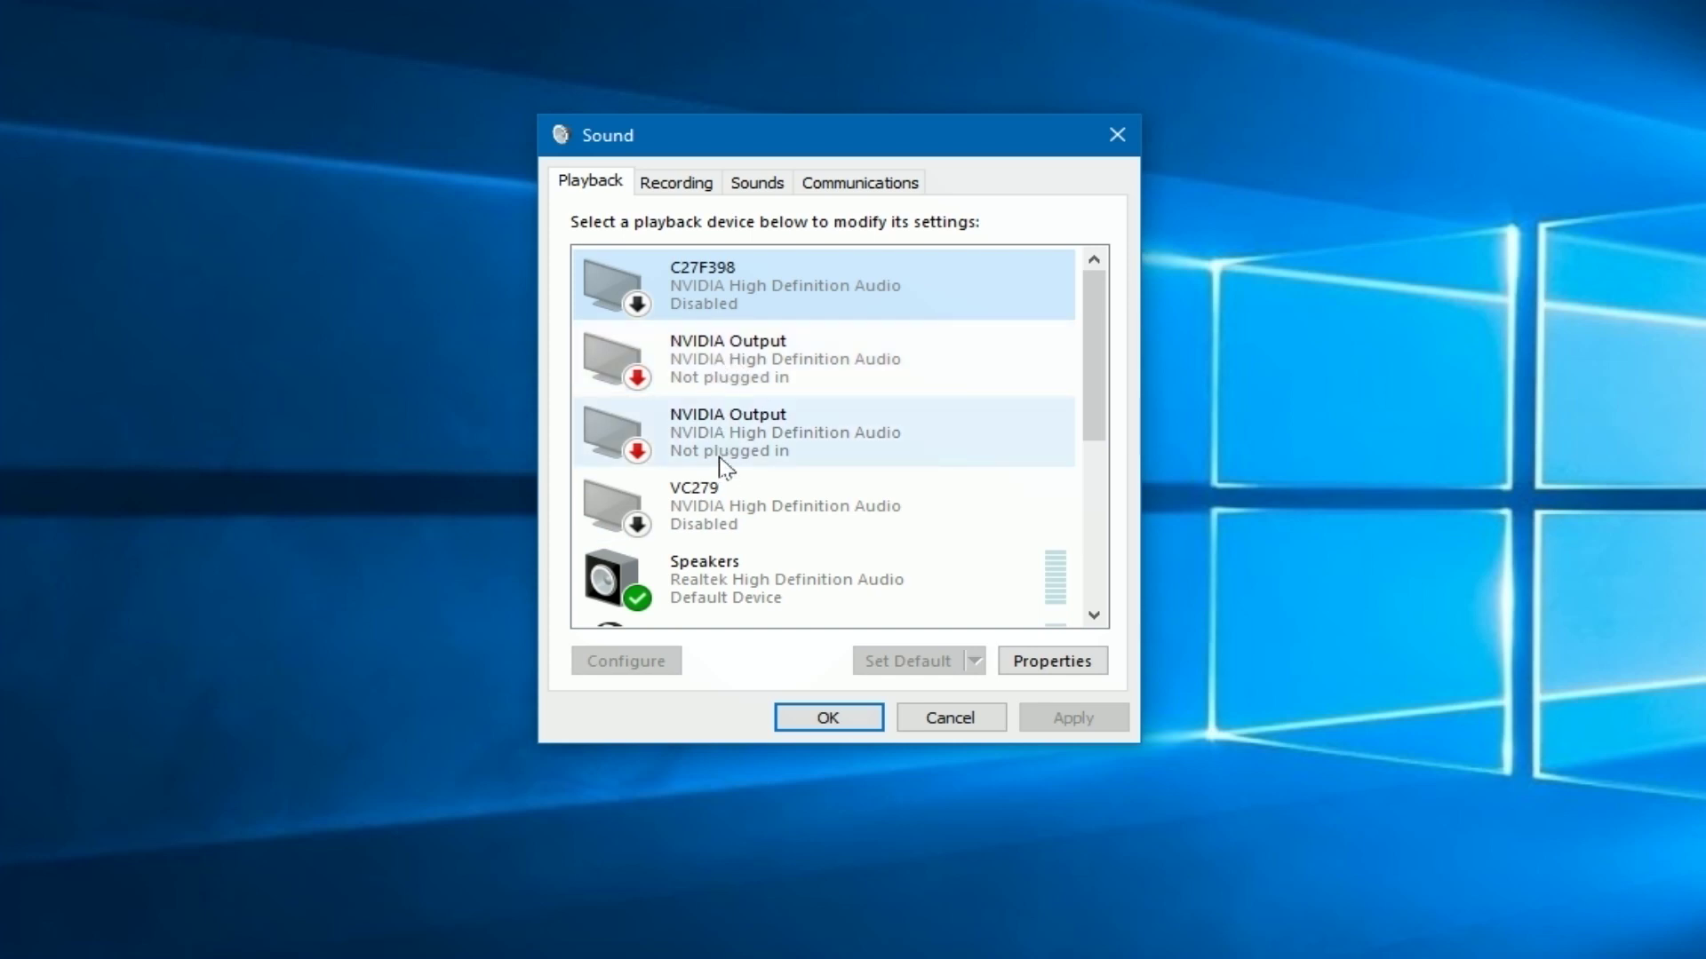
drag(1101, 370, 1108, 502)
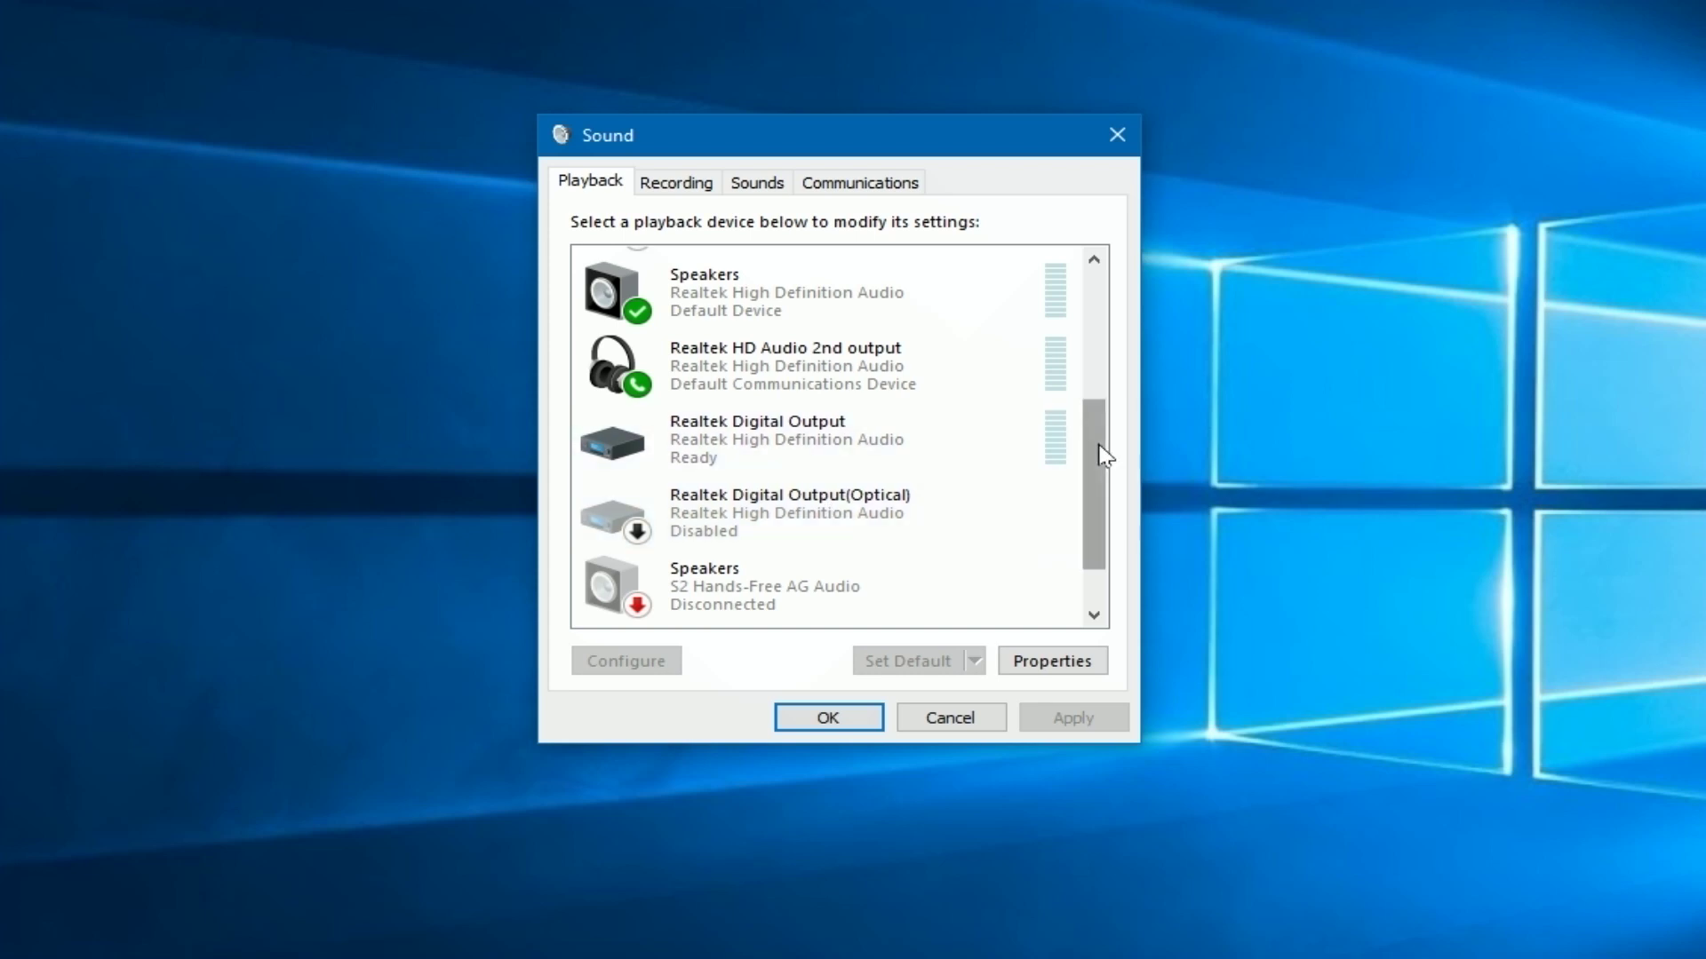
drag(1099, 453, 1096, 533)
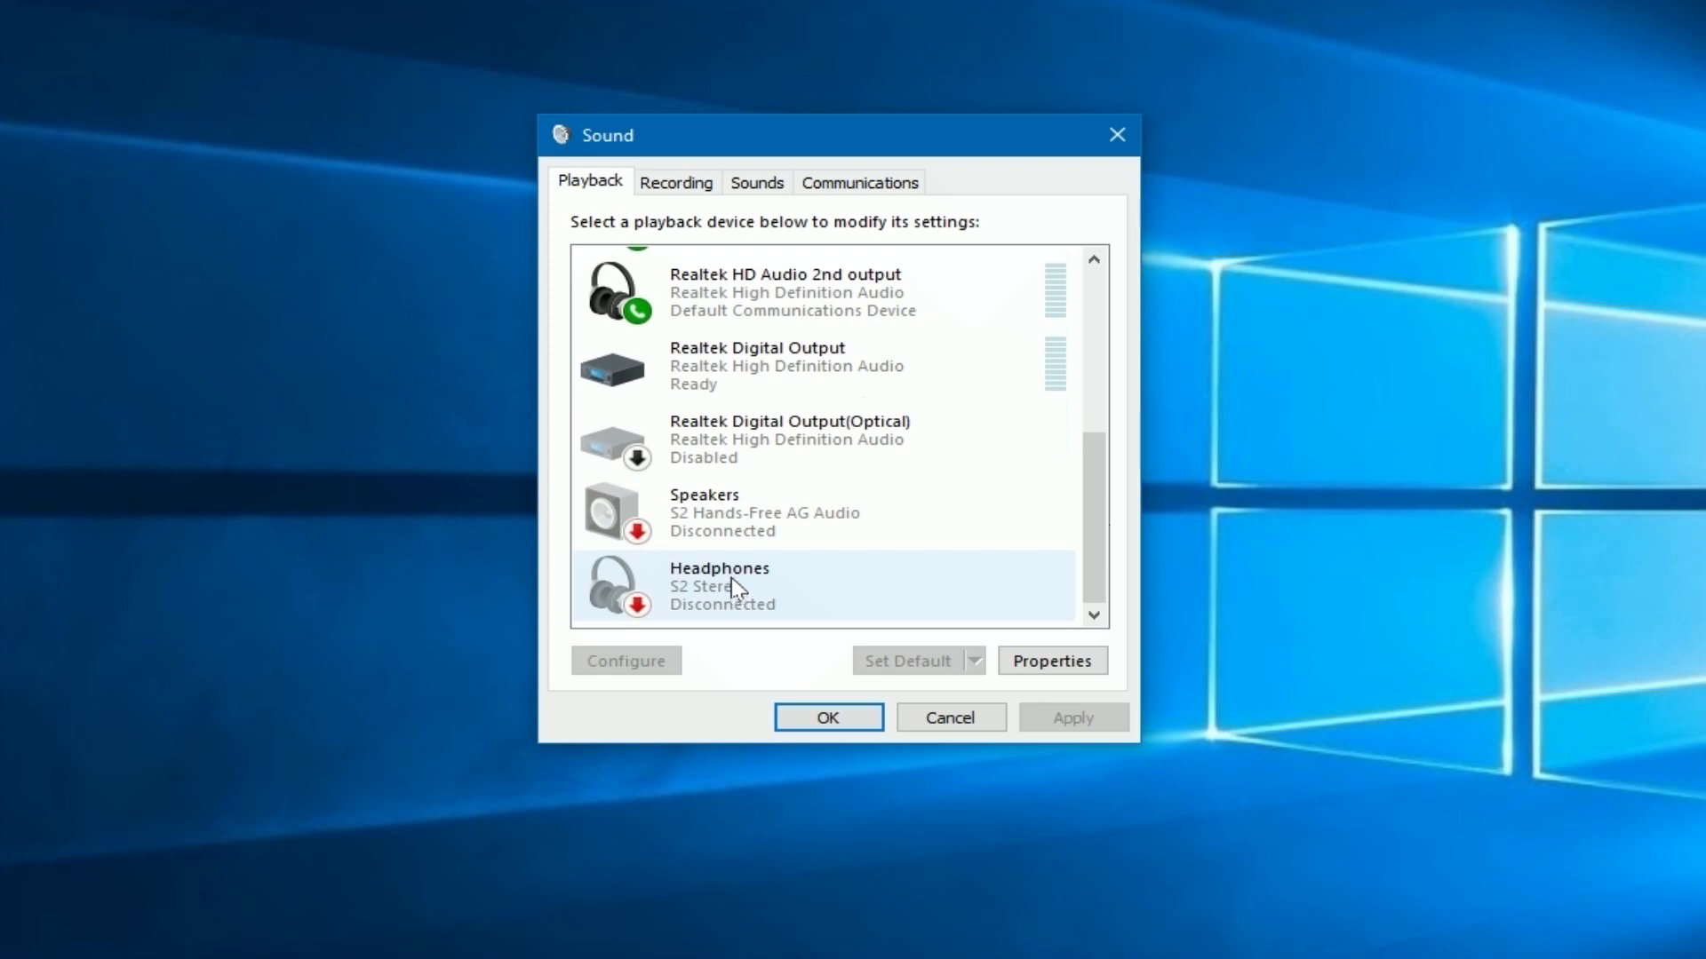
Review the full list of recording devices, from the Desktop Microphone down to the S2 Hands-Free microphone
click(673, 182)
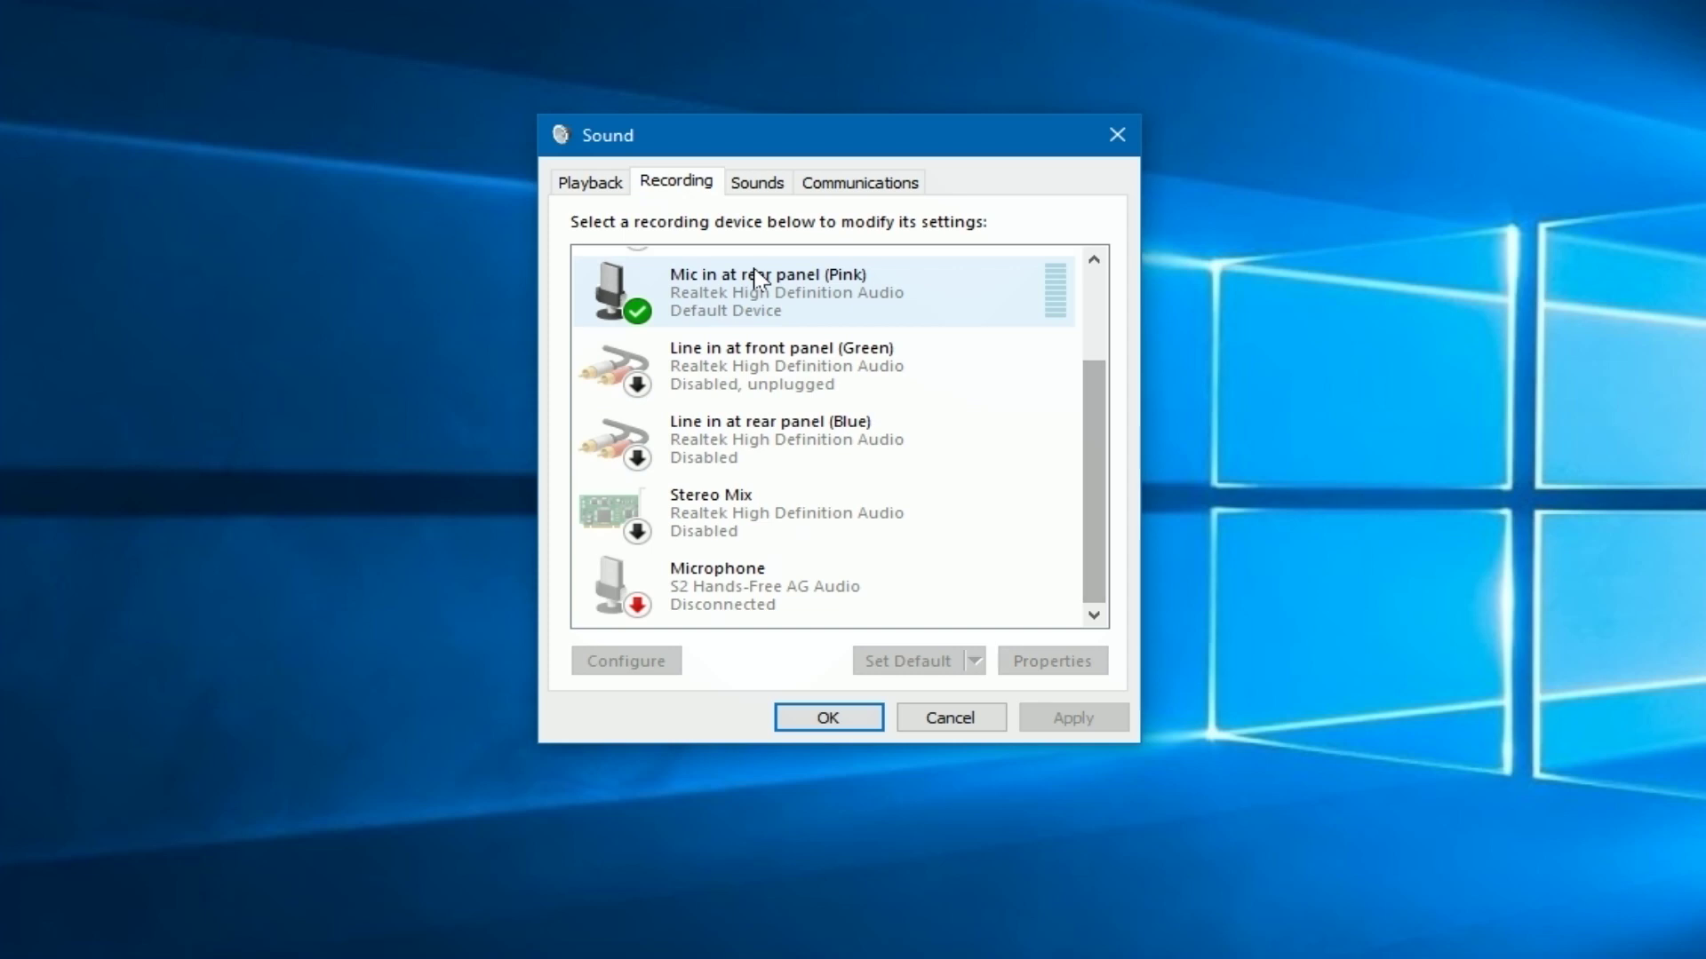
drag(1086, 402, 1055, 290)
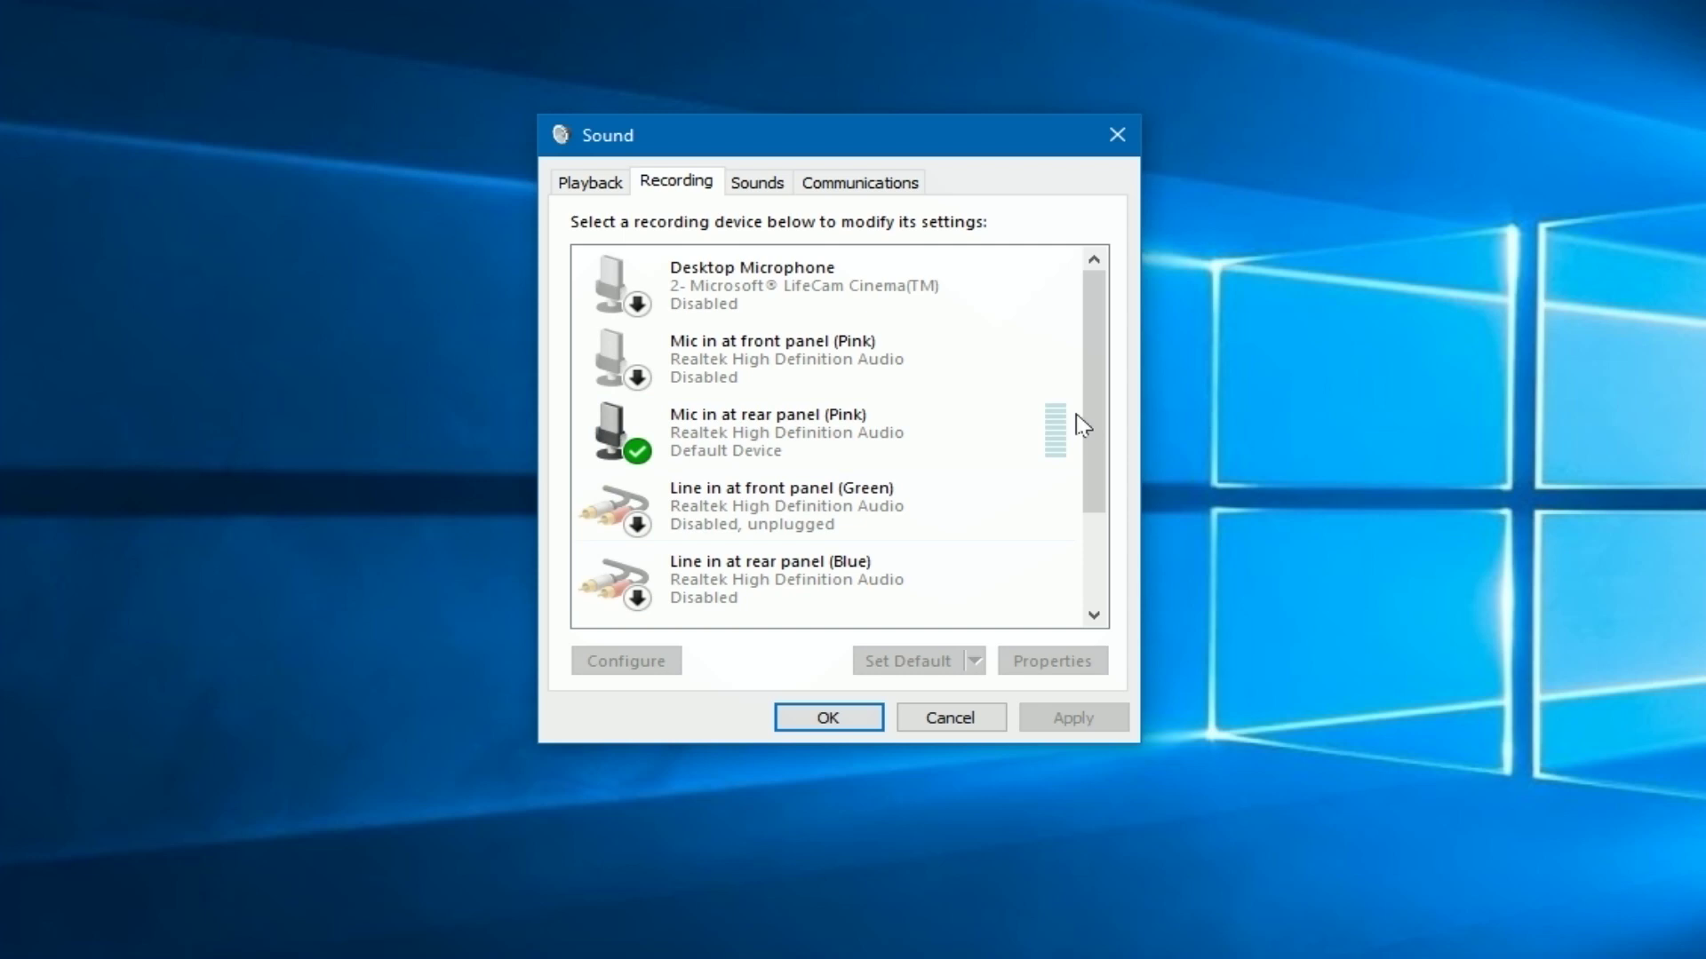
drag(1086, 408, 1077, 559)
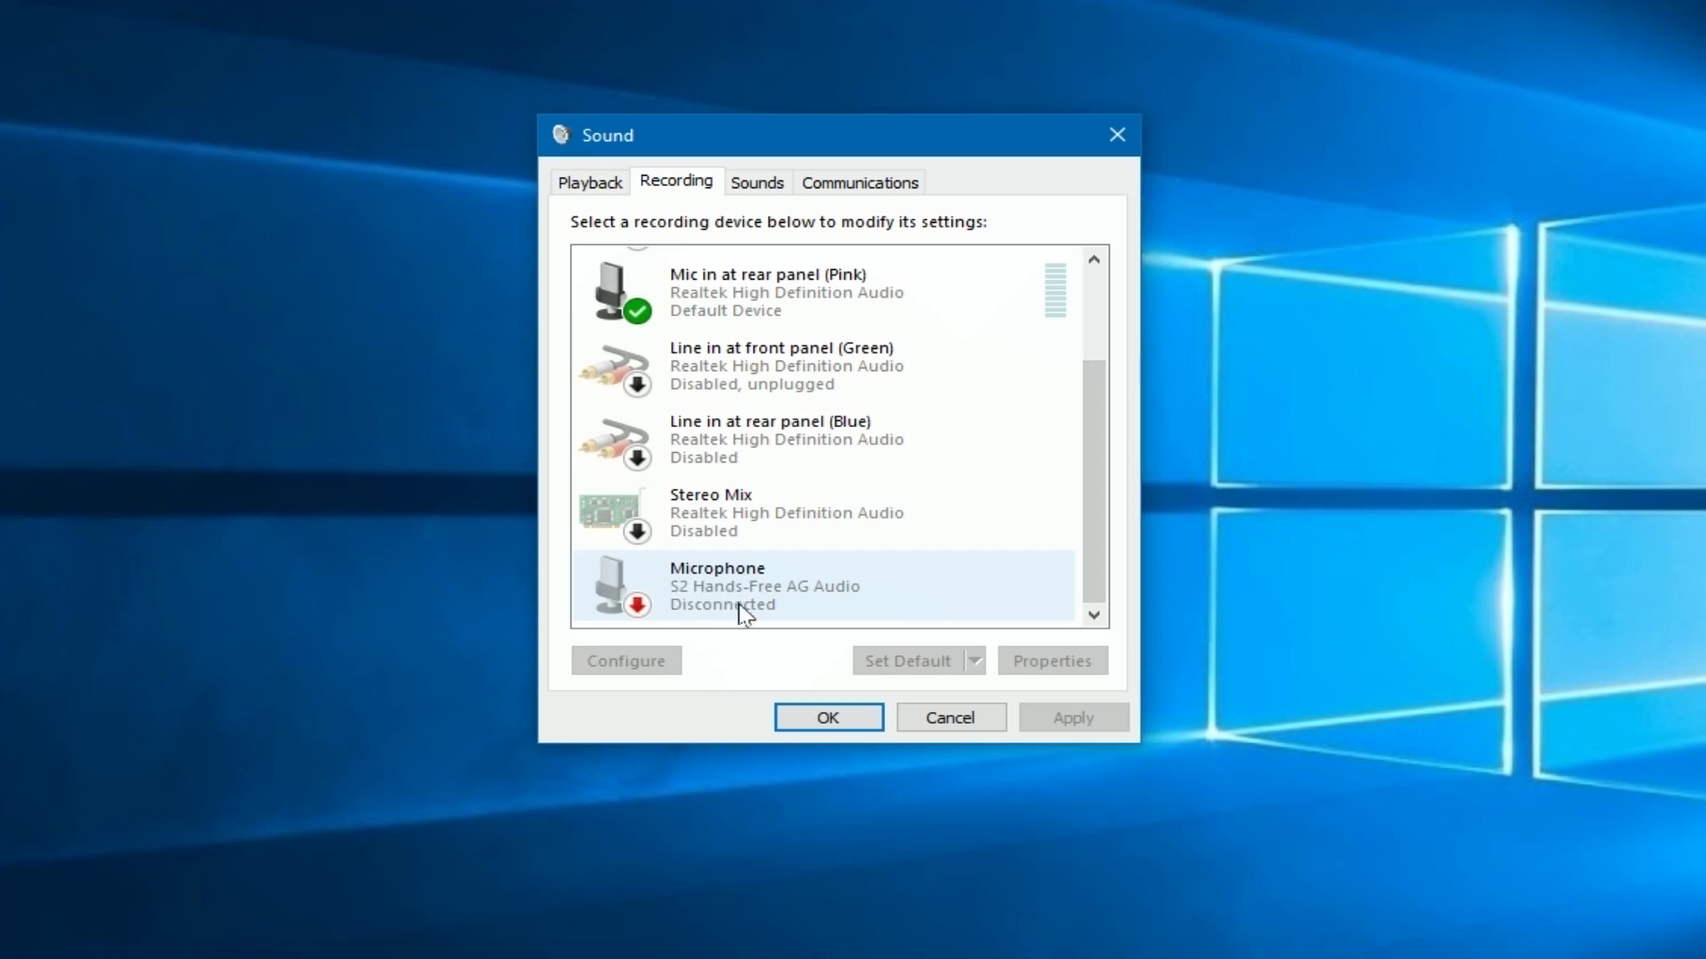
Check the available sound schemes, keep Windows Default selected, and view the options for communications activity
click(759, 188)
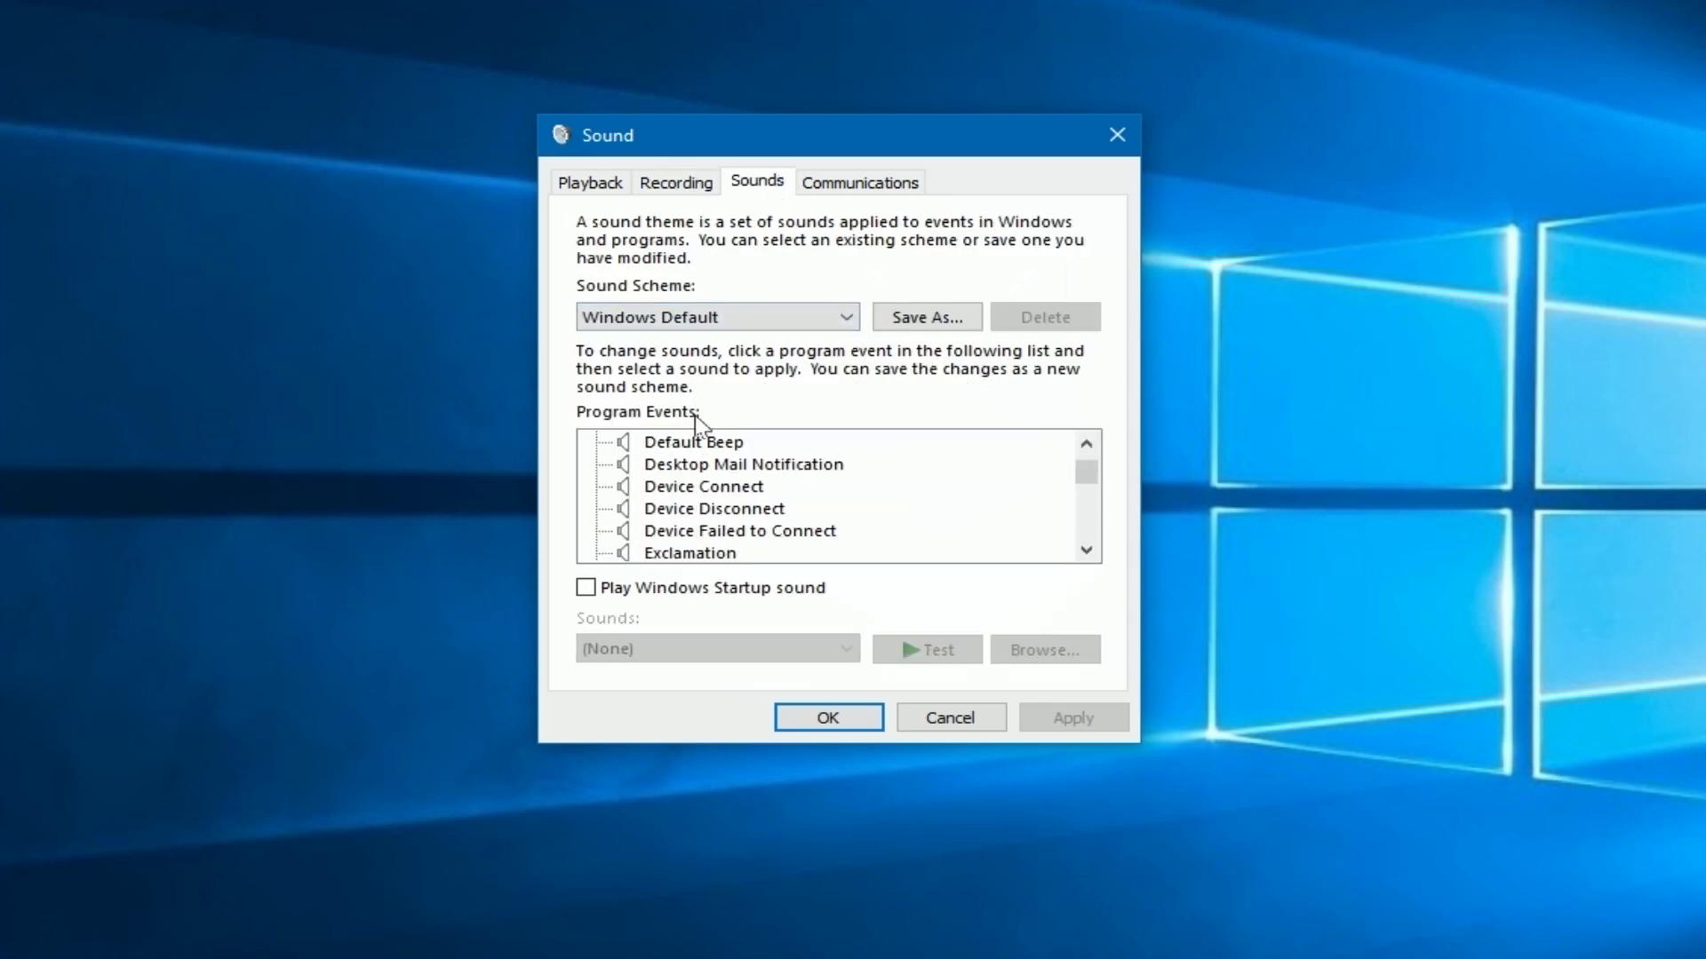
click(711, 320)
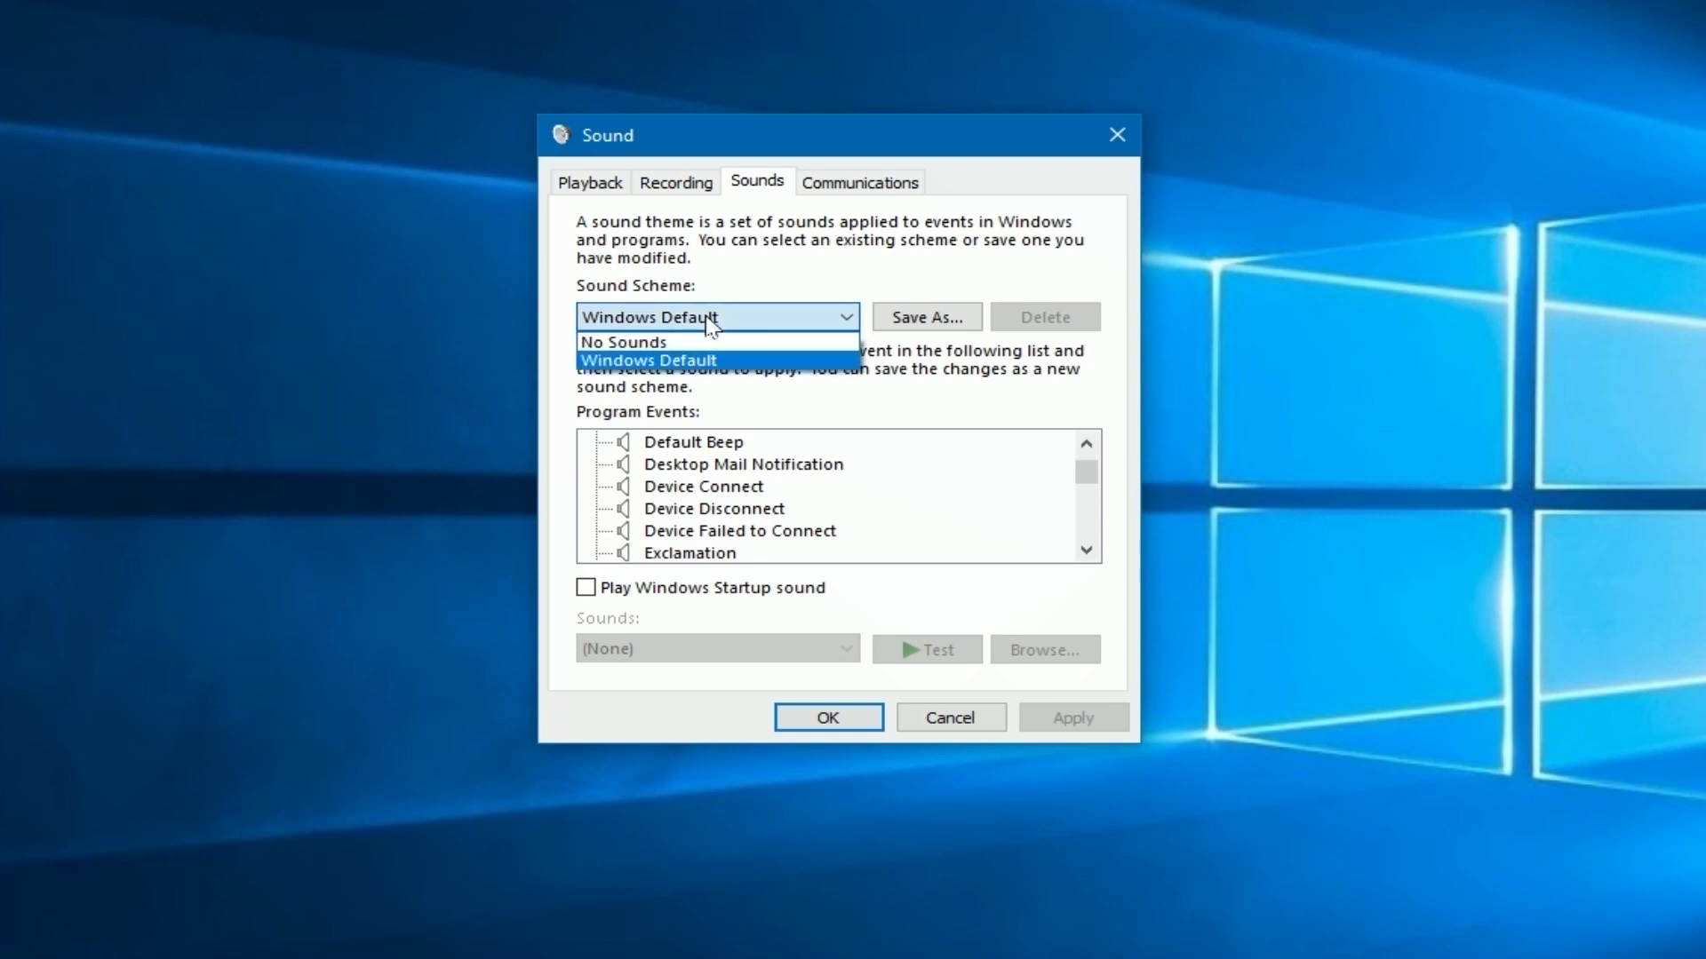
click(721, 358)
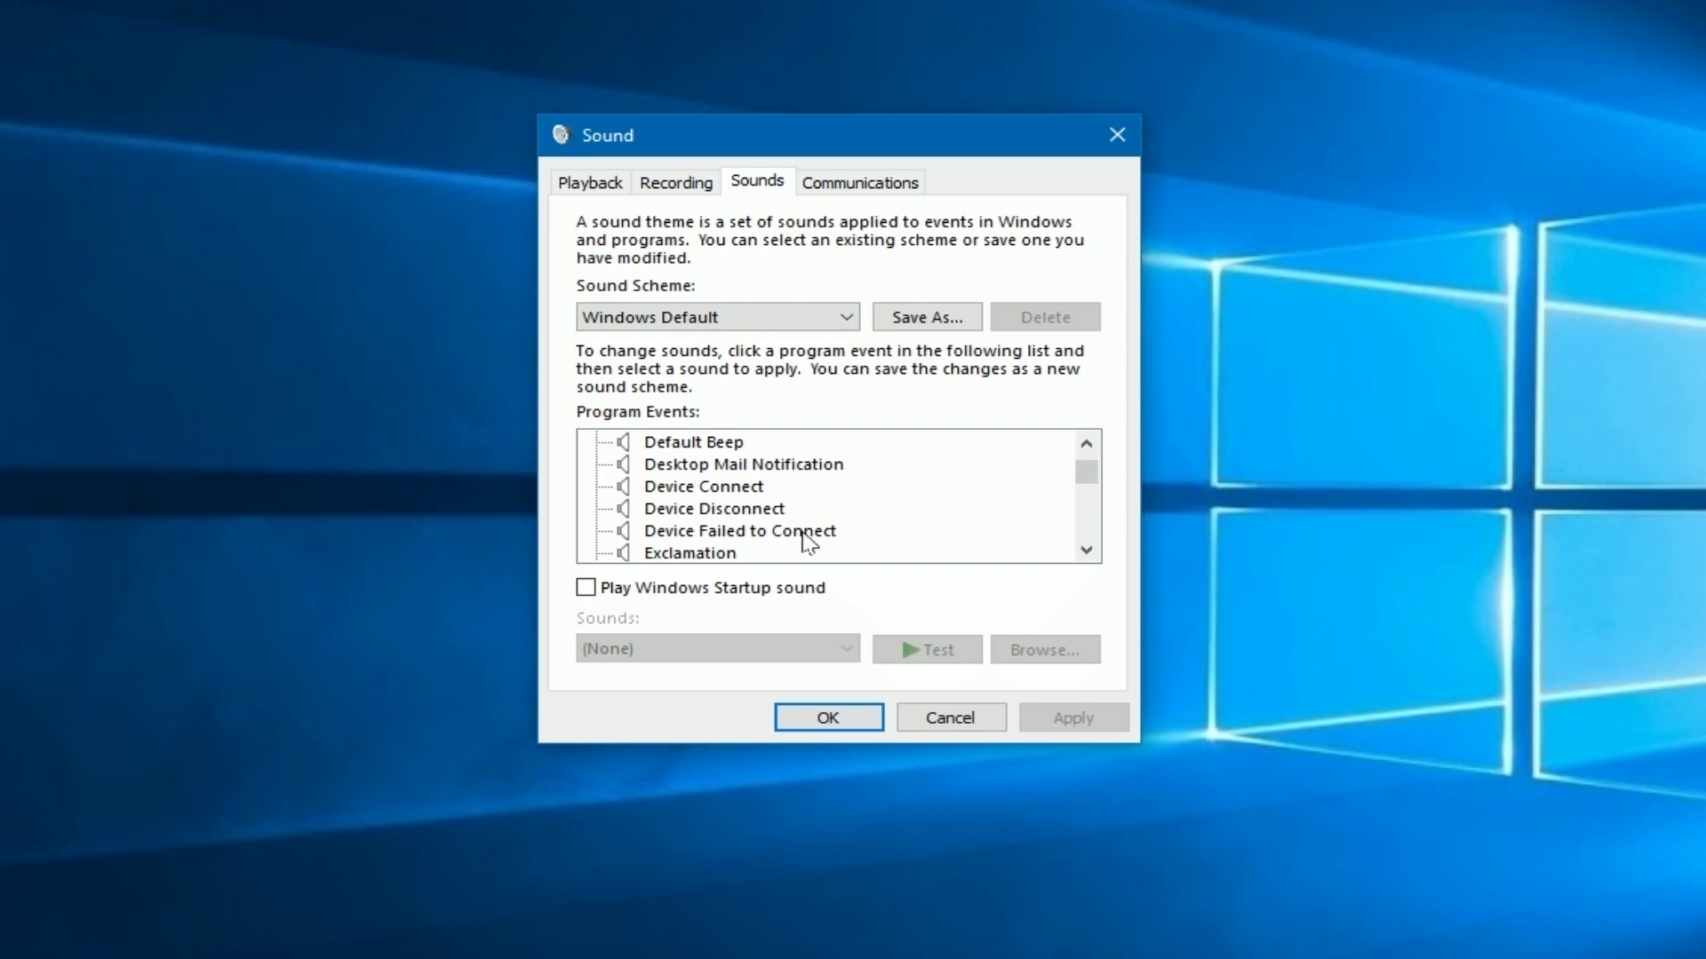
click(875, 181)
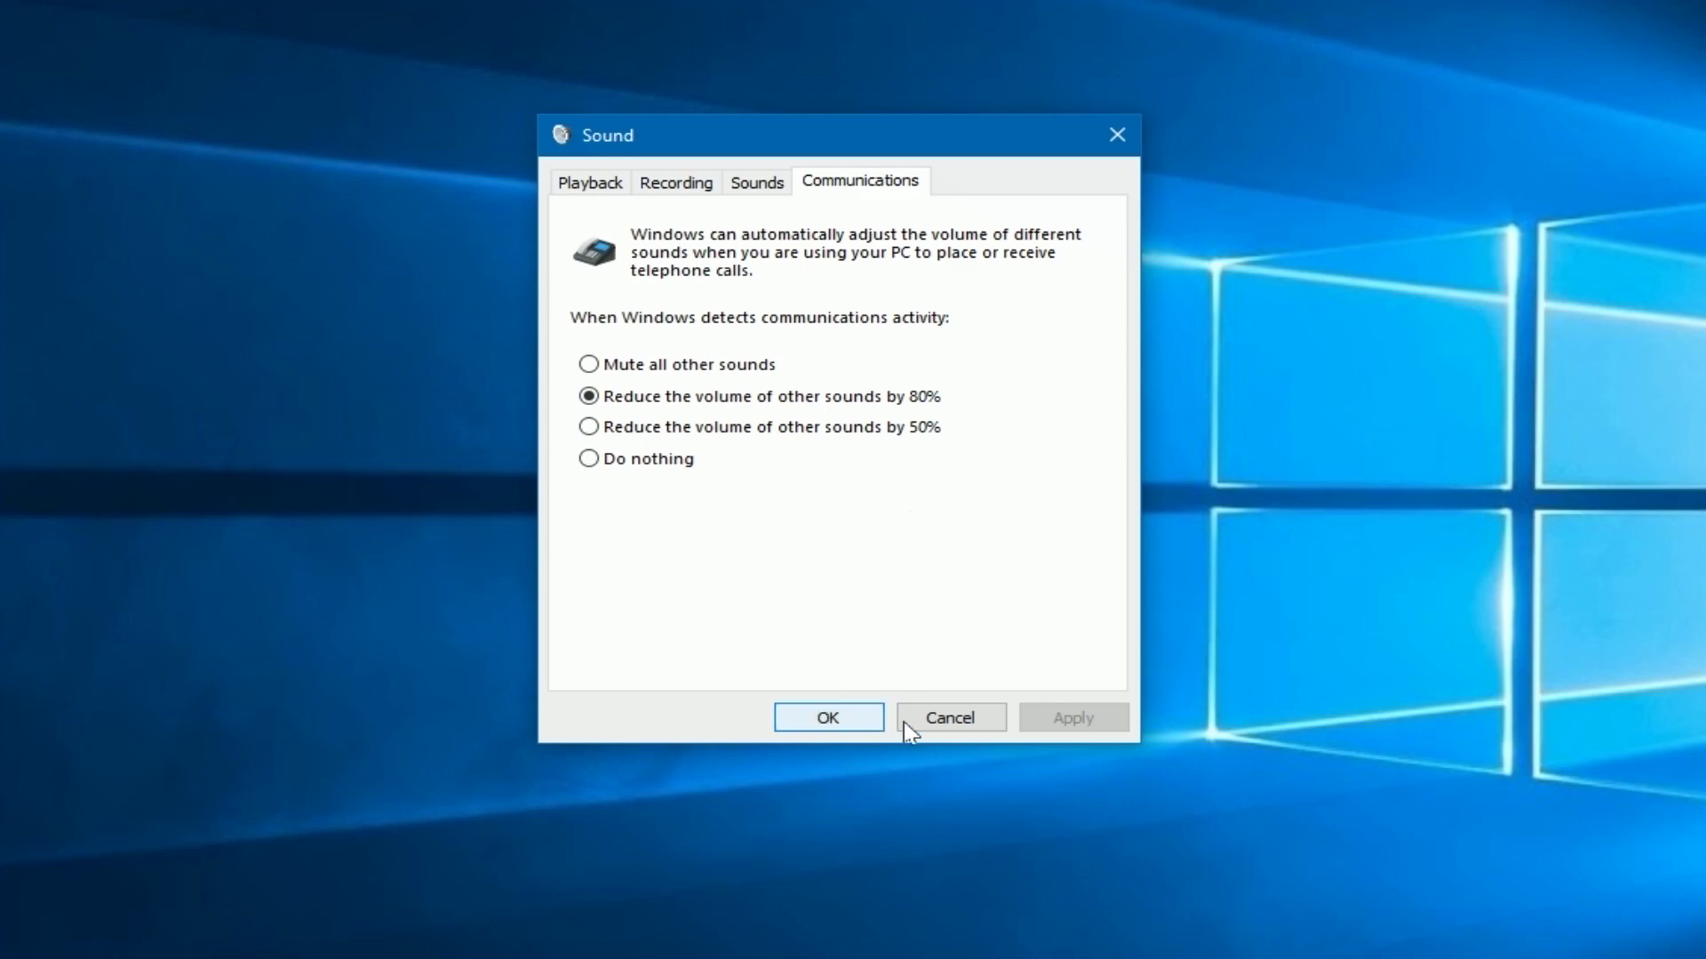
Open the properties of the Realtek Speakers playback device and place the window beside the device list
click(594, 185)
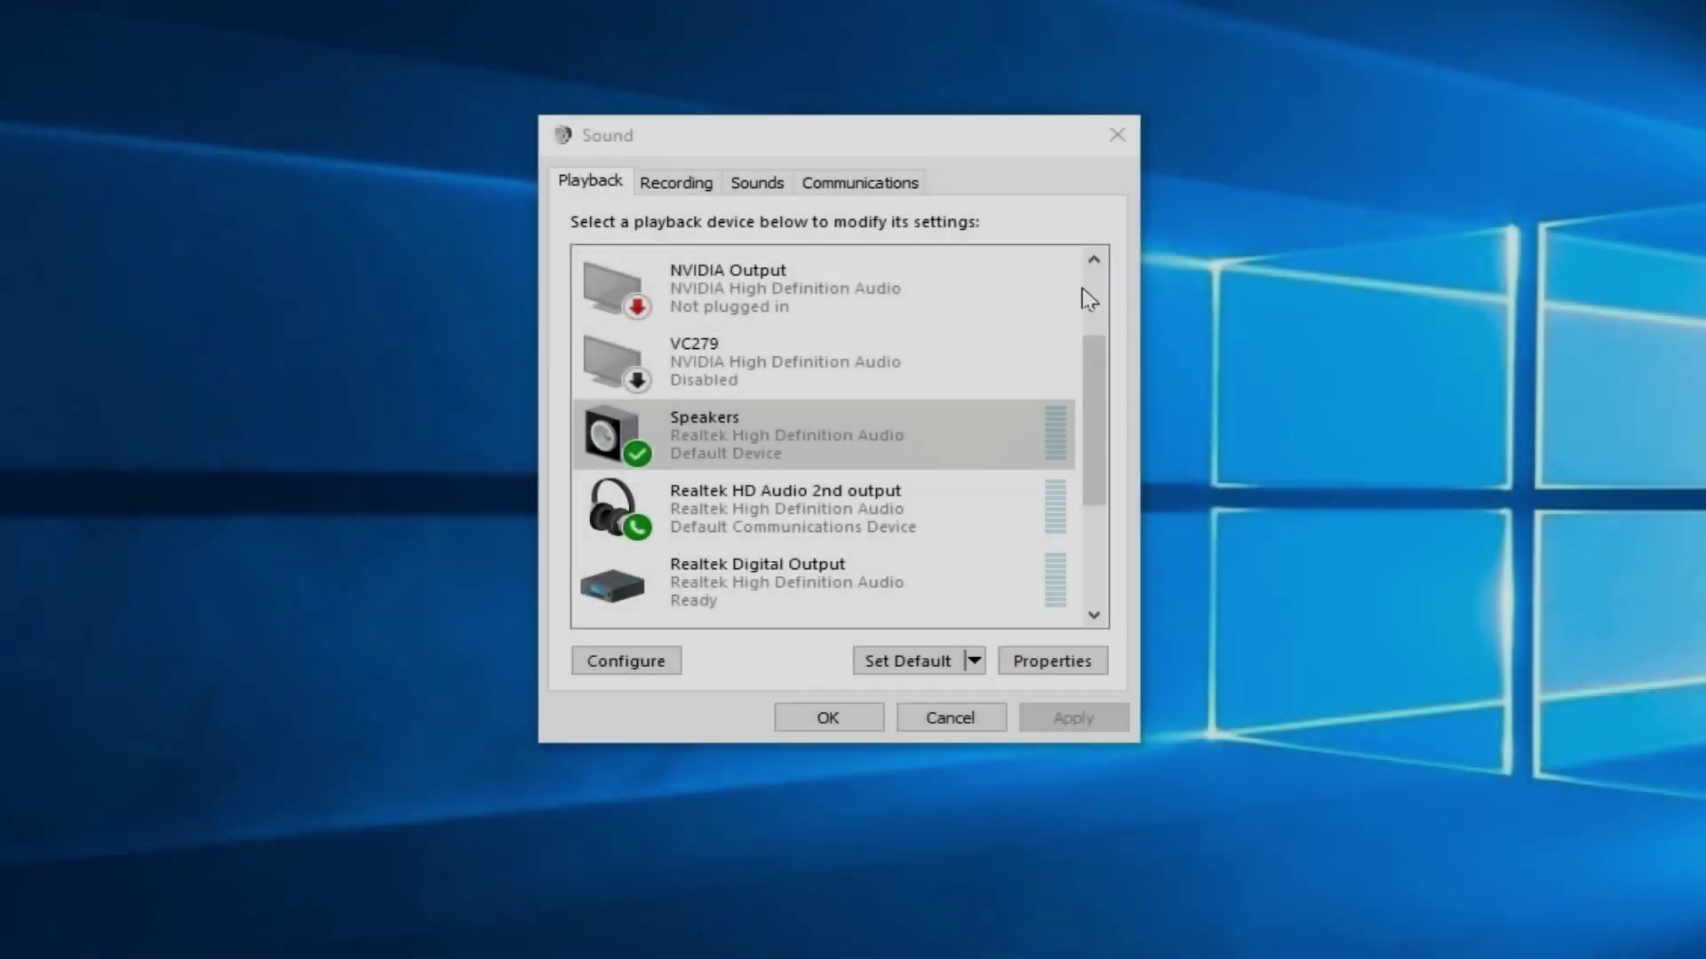
click(764, 441)
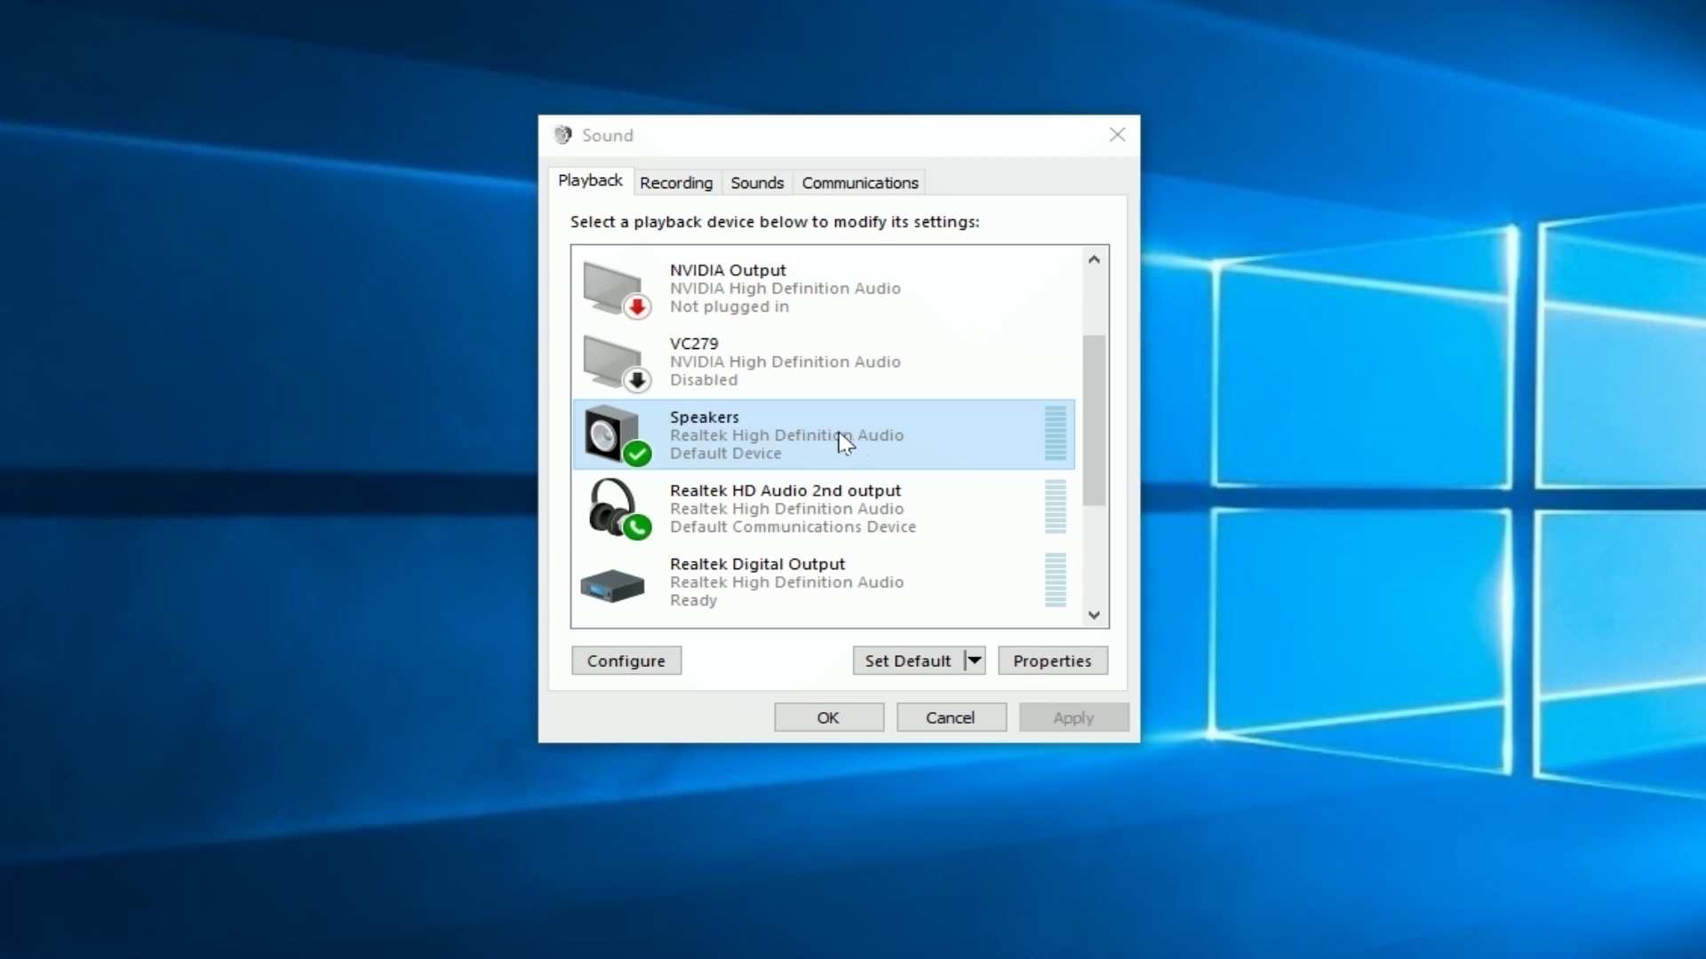
click(723, 441)
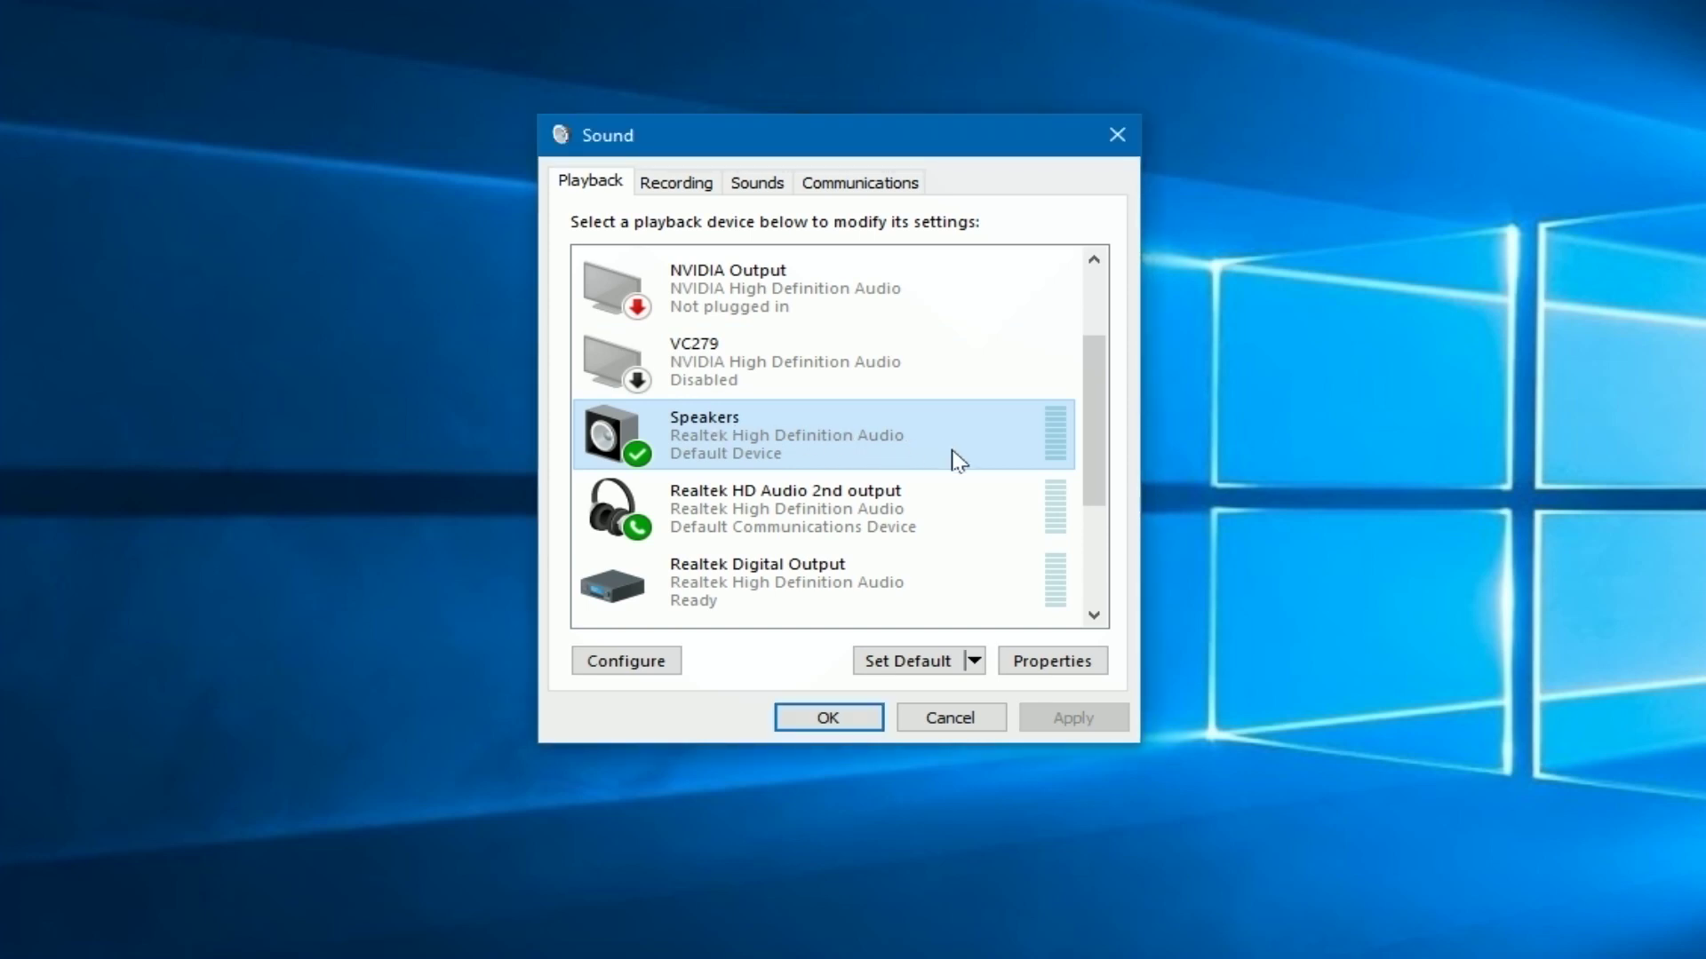
click(1053, 661)
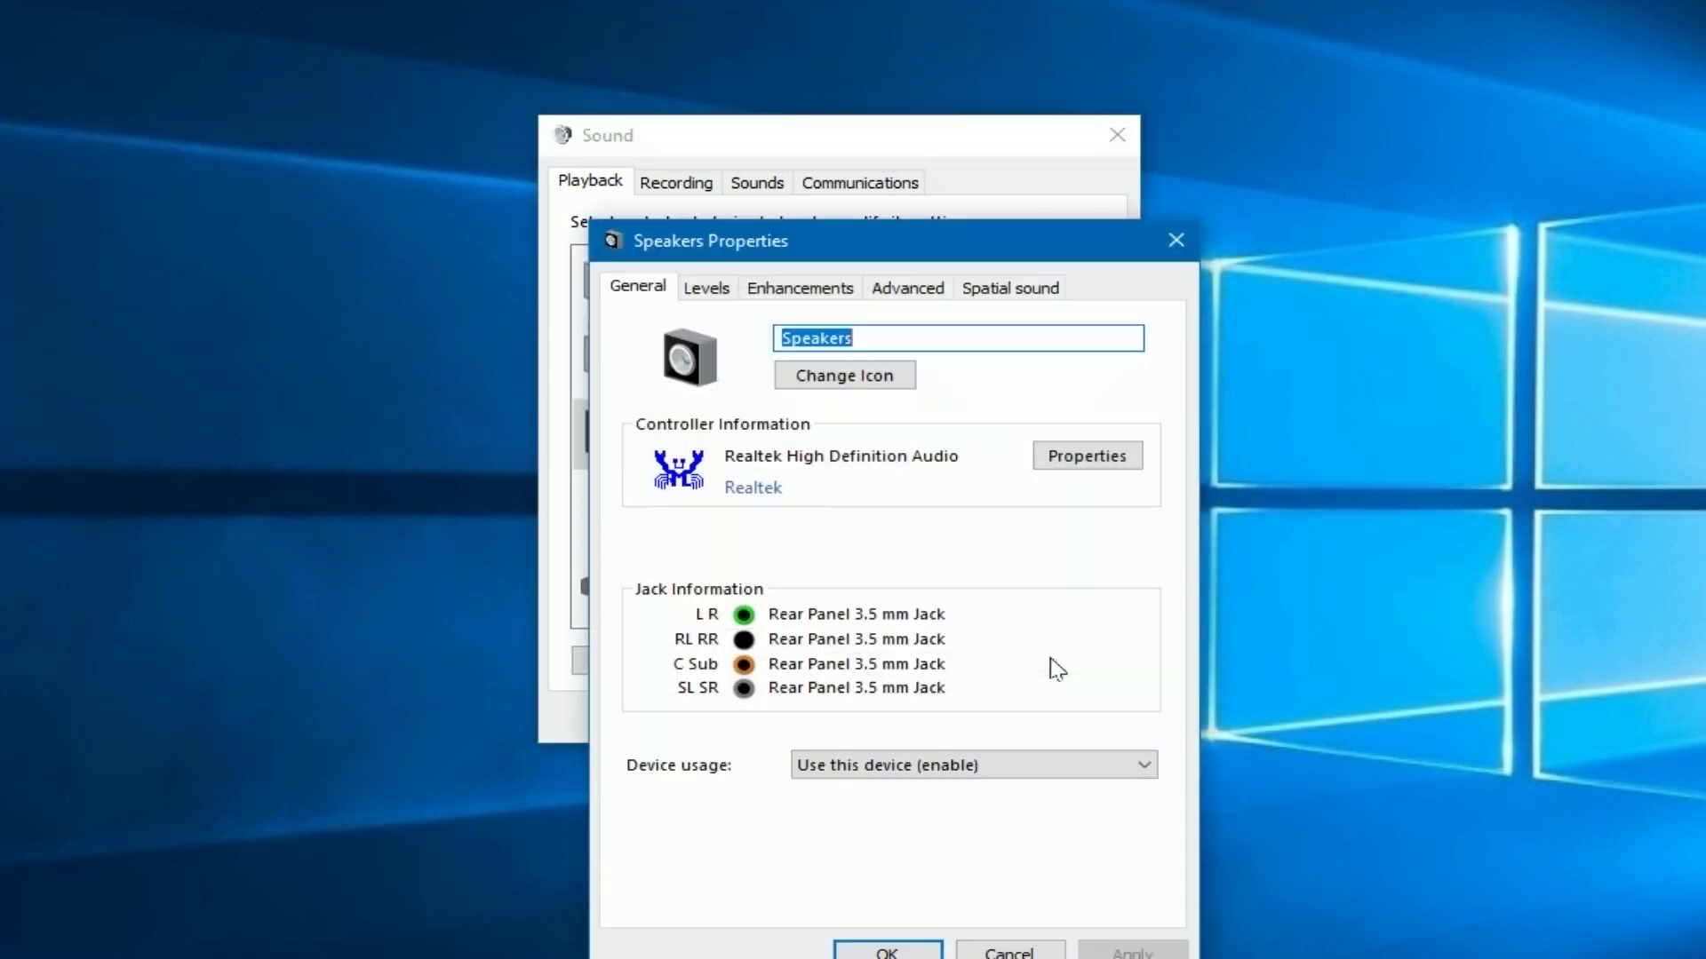
drag(906, 257, 1246, 142)
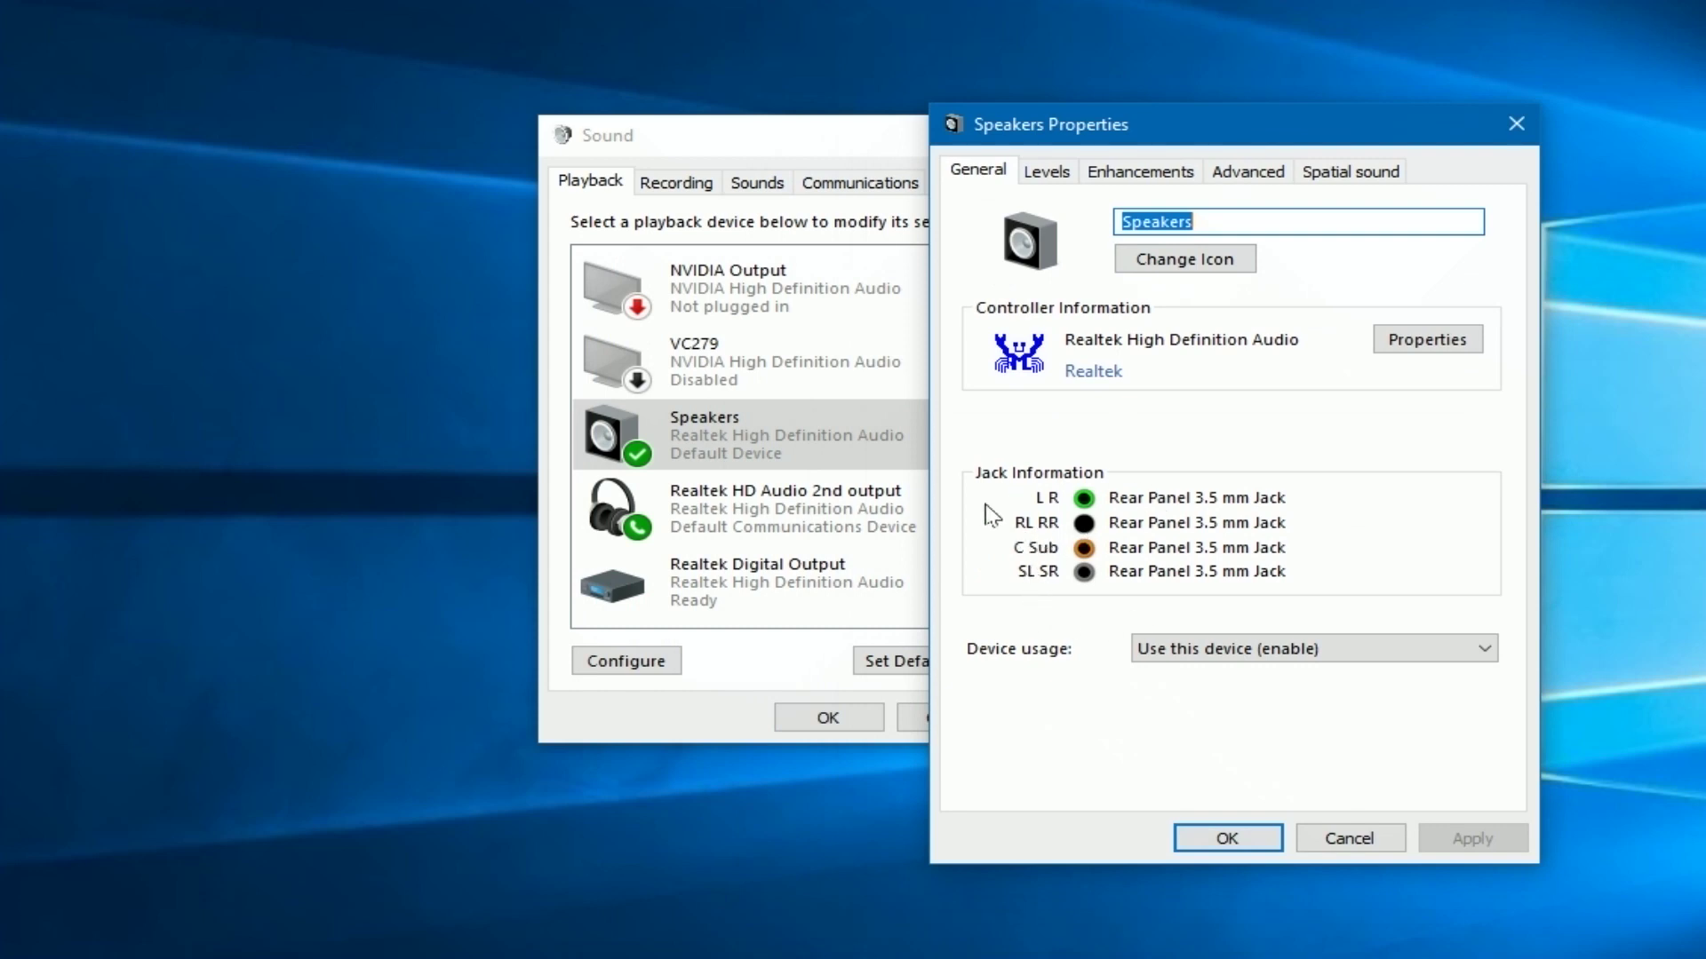
Set both the left and right balance levels of the speakers' Realtek HD Audio output to 50
click(1059, 179)
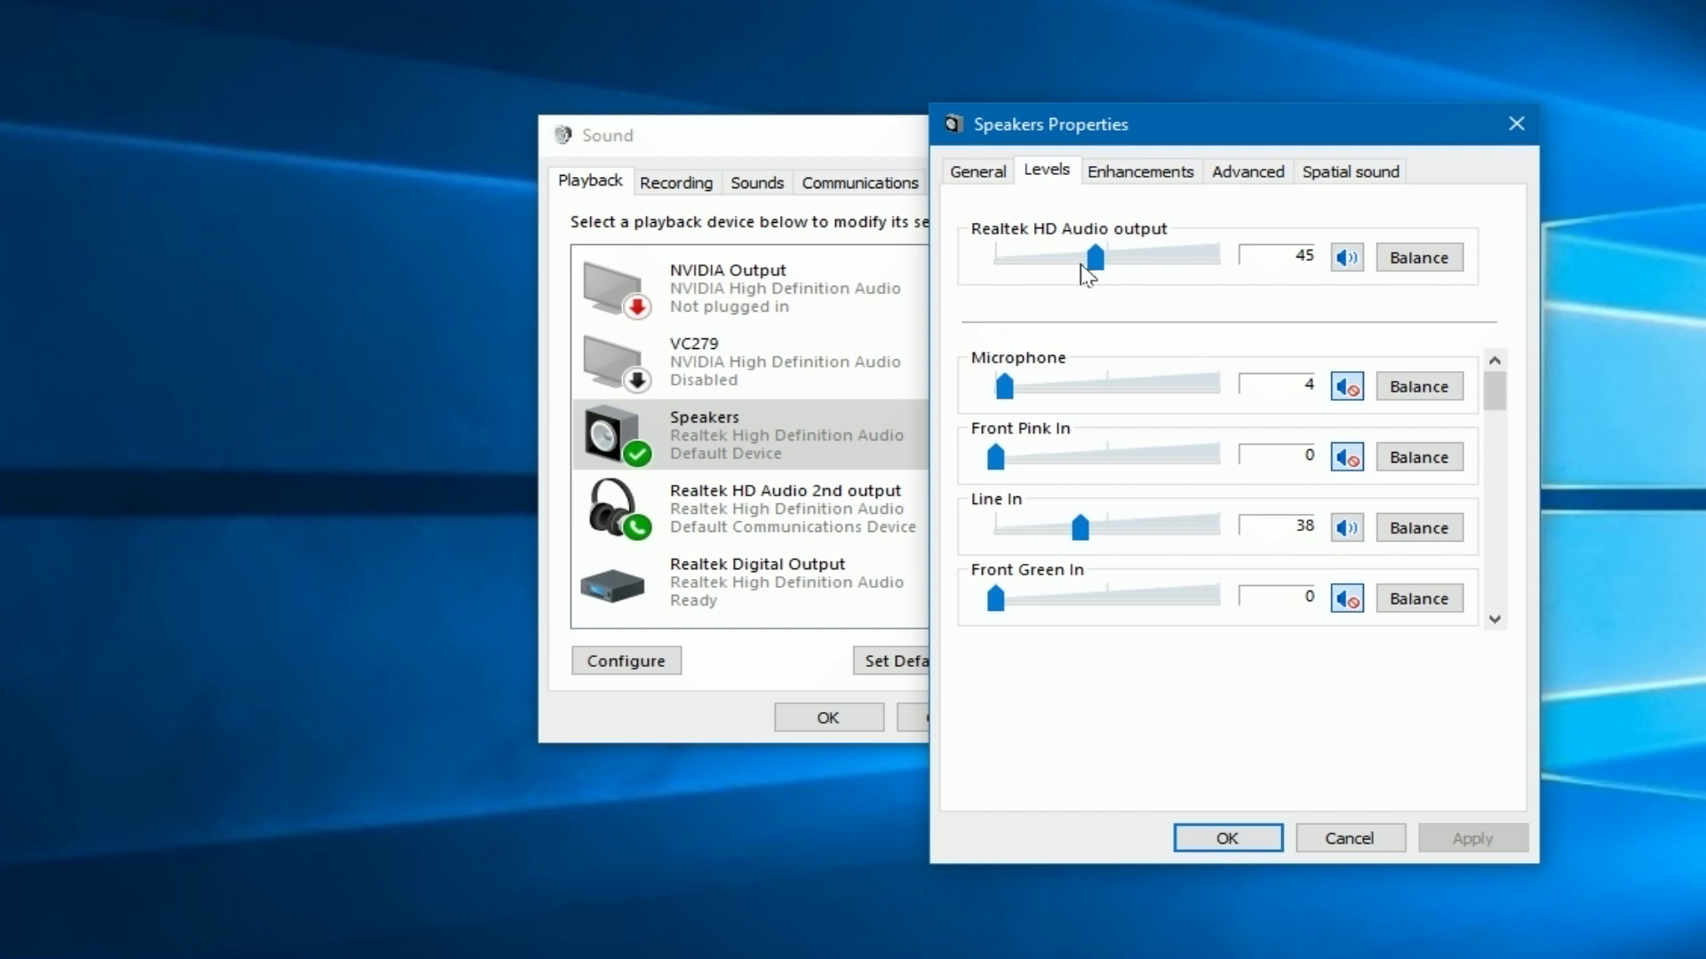
click(1426, 266)
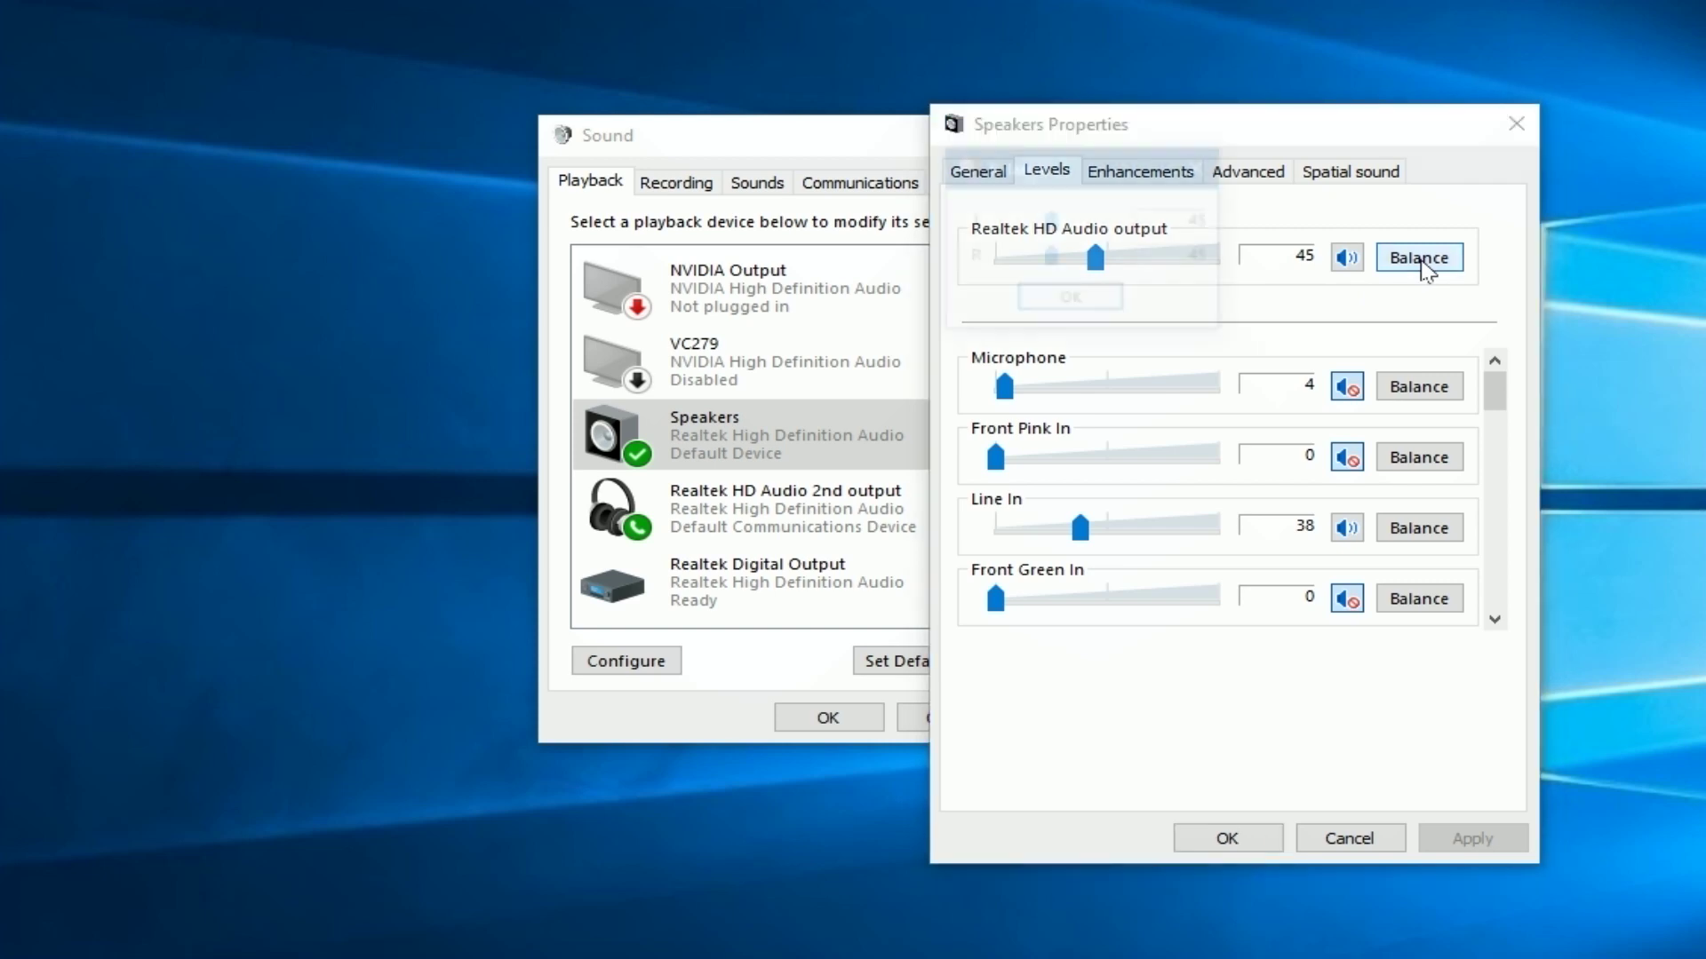
click(1044, 259)
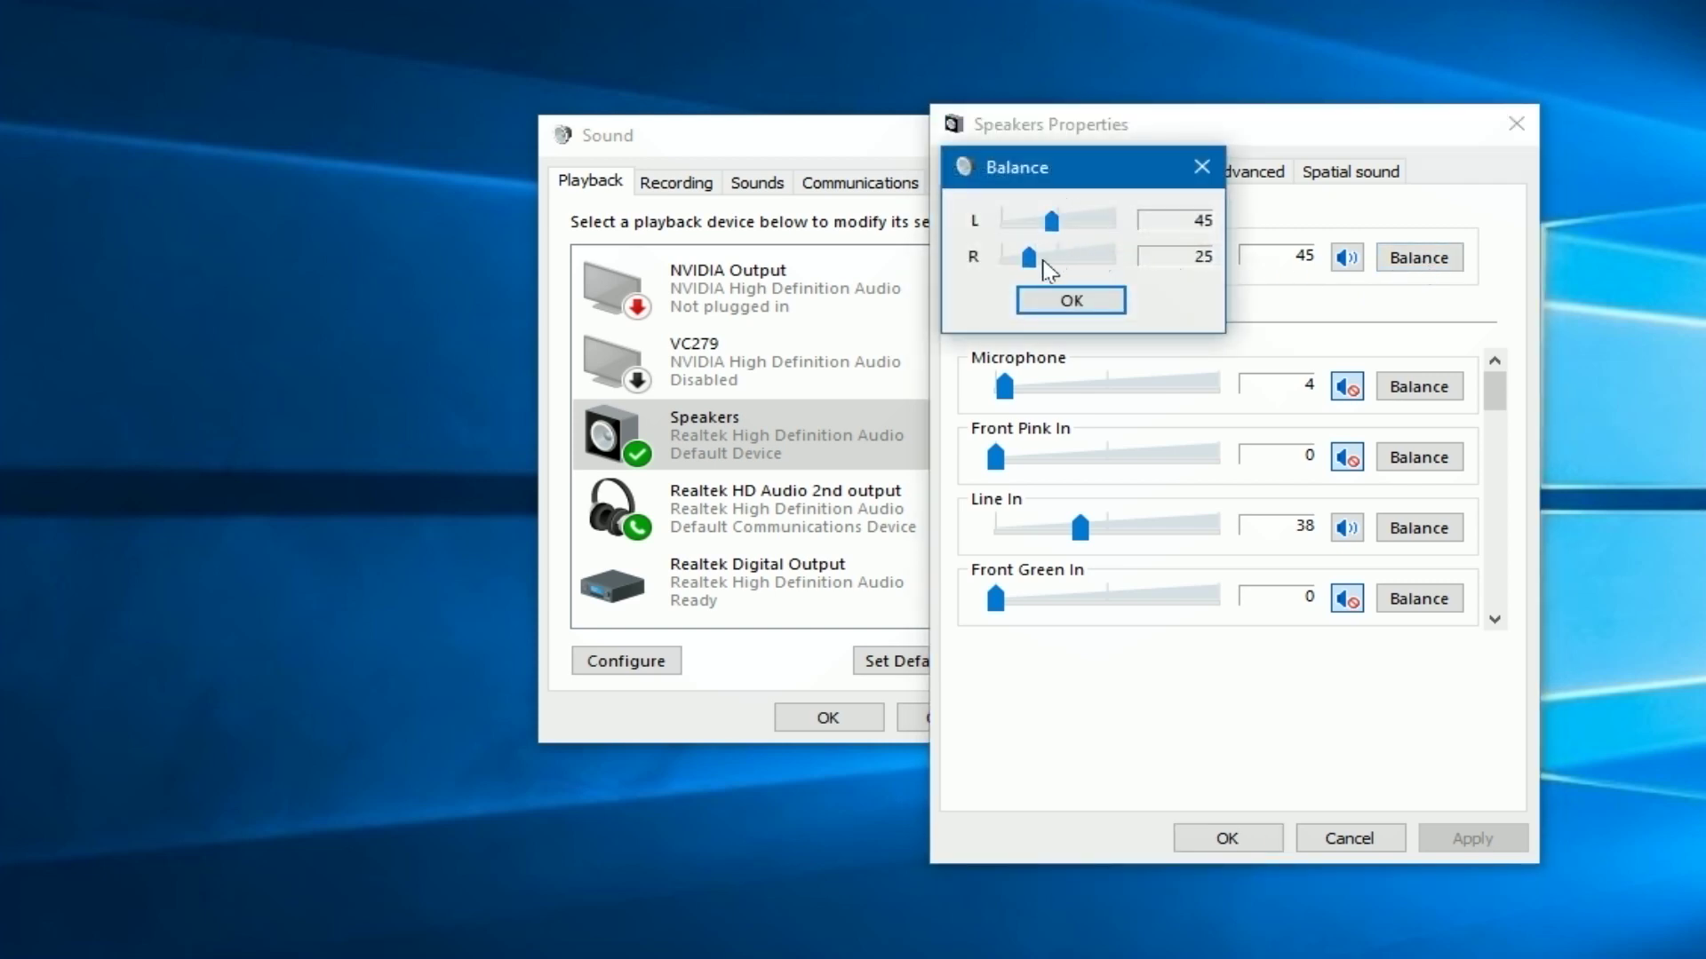
drag(1051, 221, 1059, 267)
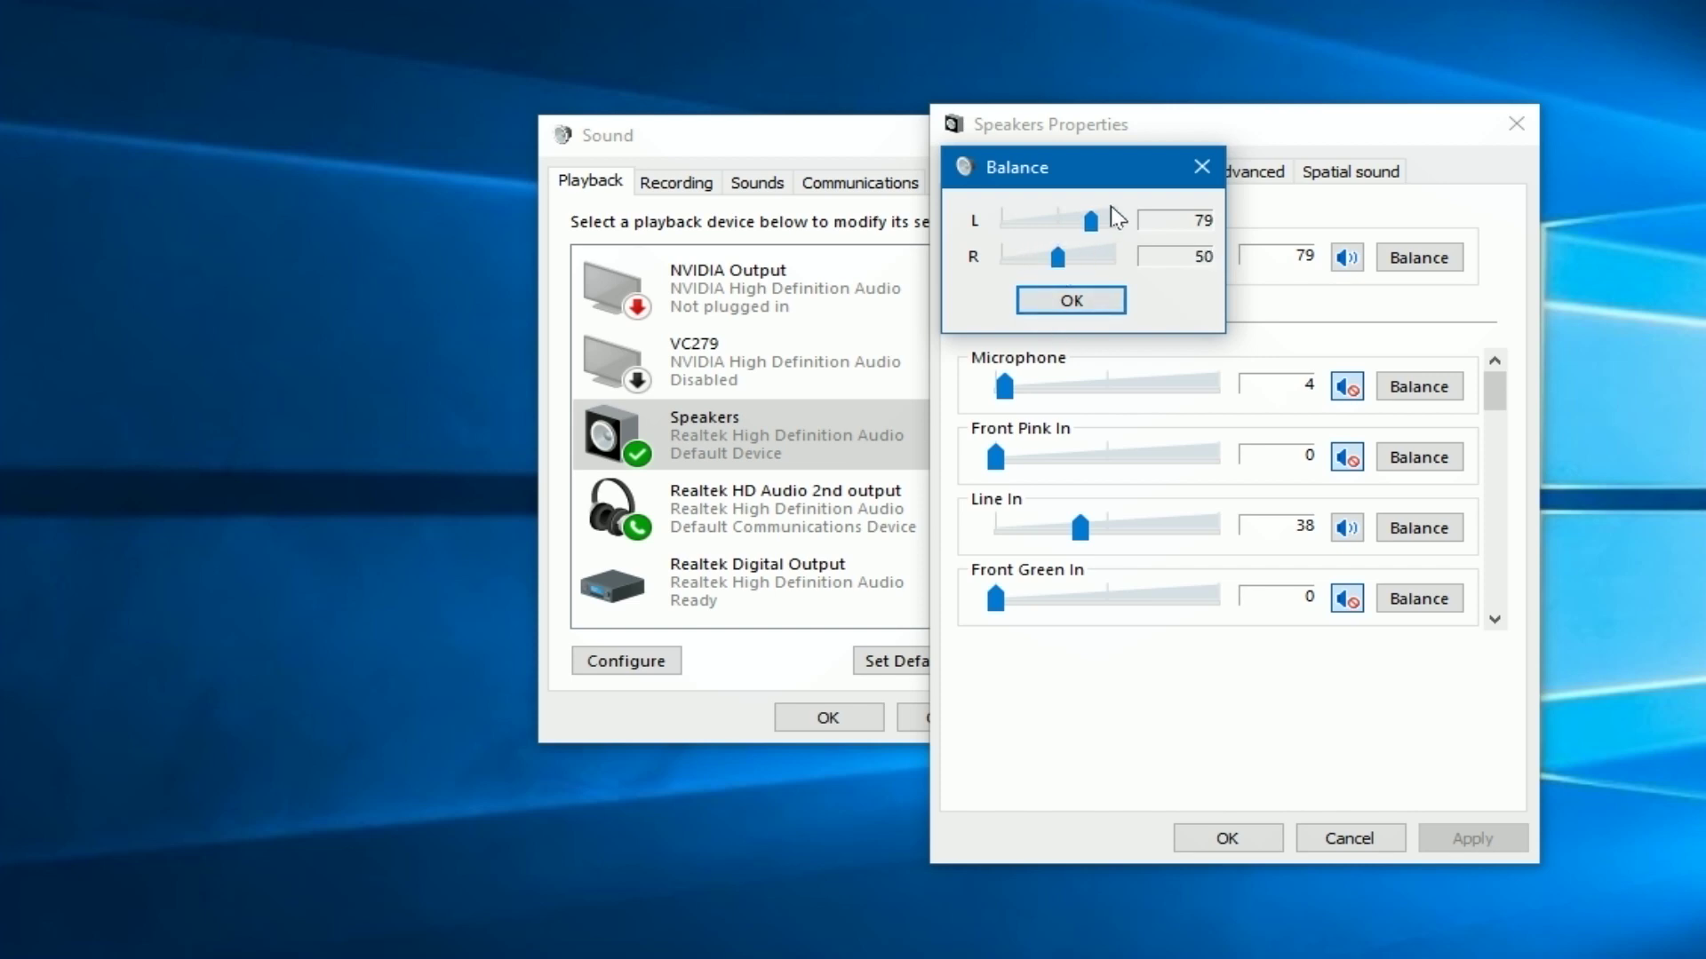
drag(1063, 233, 1061, 223)
click(1071, 301)
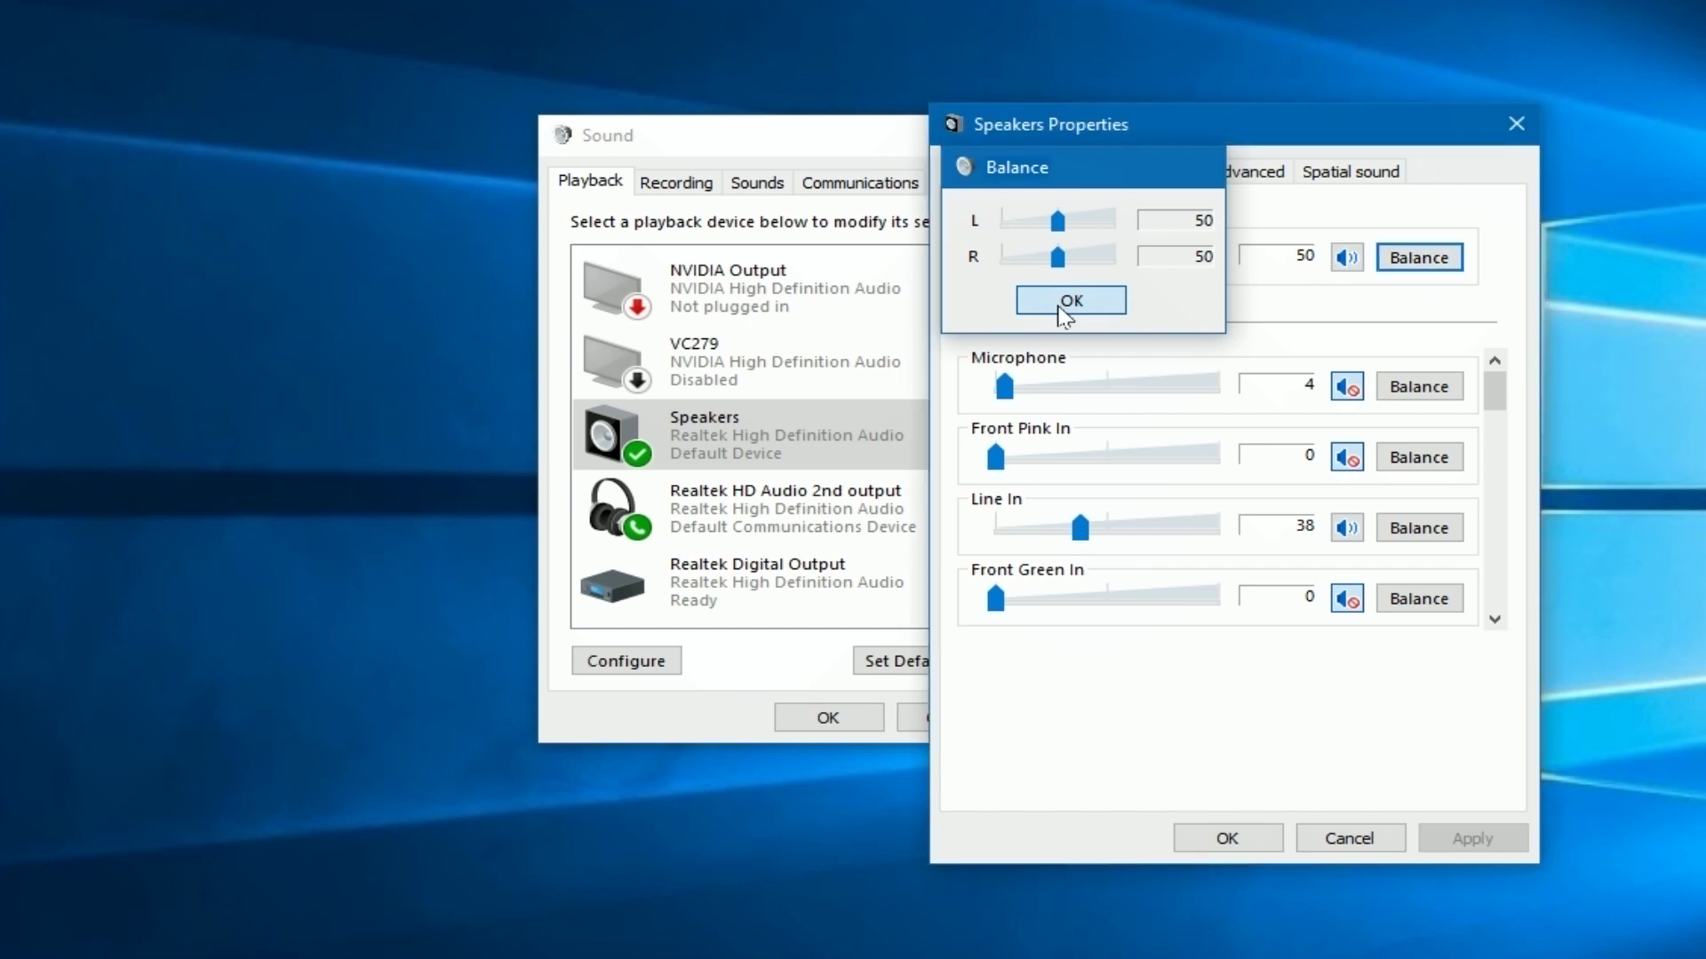
click(1070, 302)
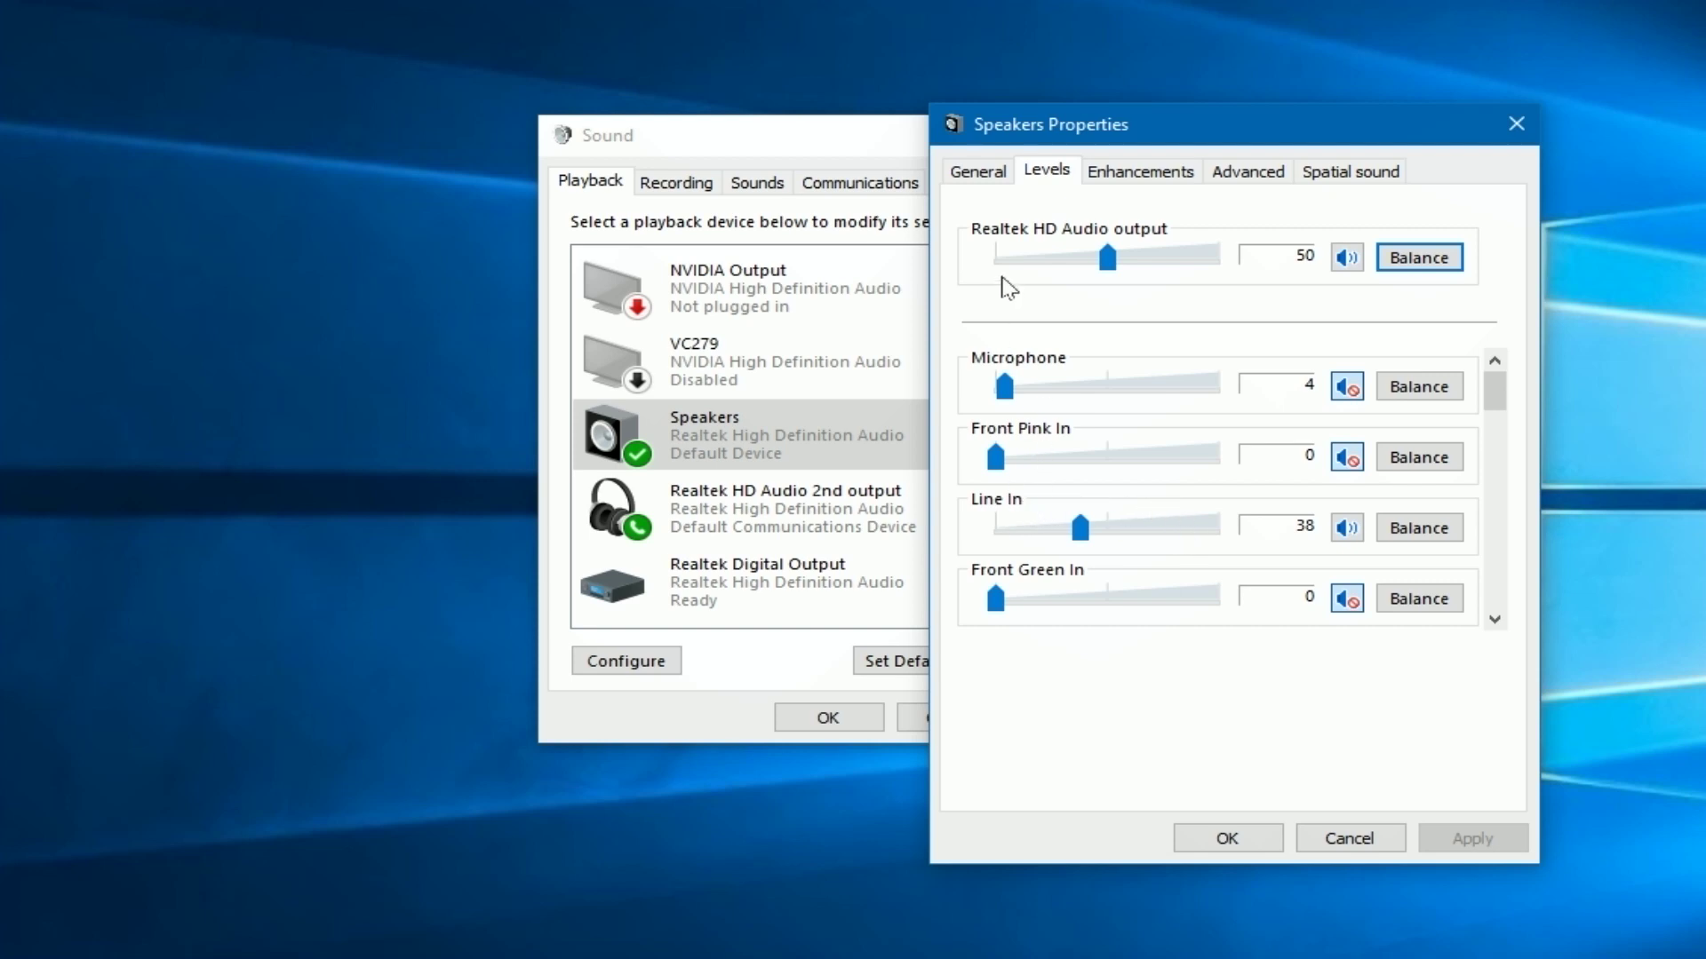
Check the speakers' jack information, return to their levels and mute the Line In input
click(979, 174)
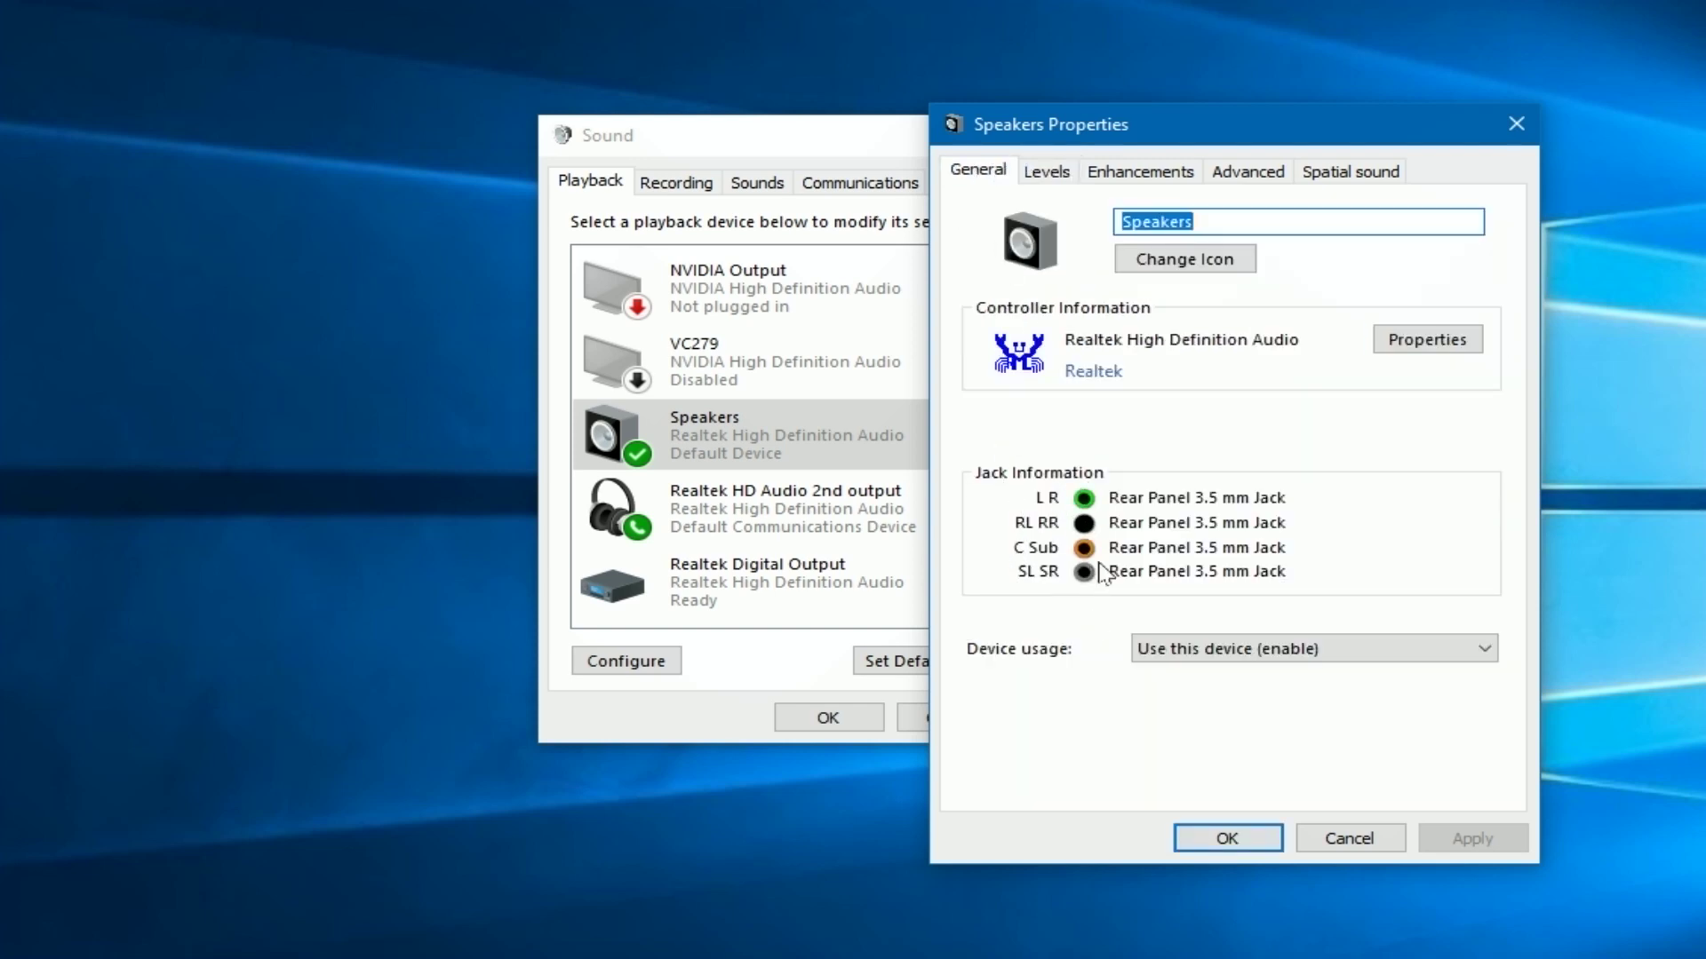
click(1063, 177)
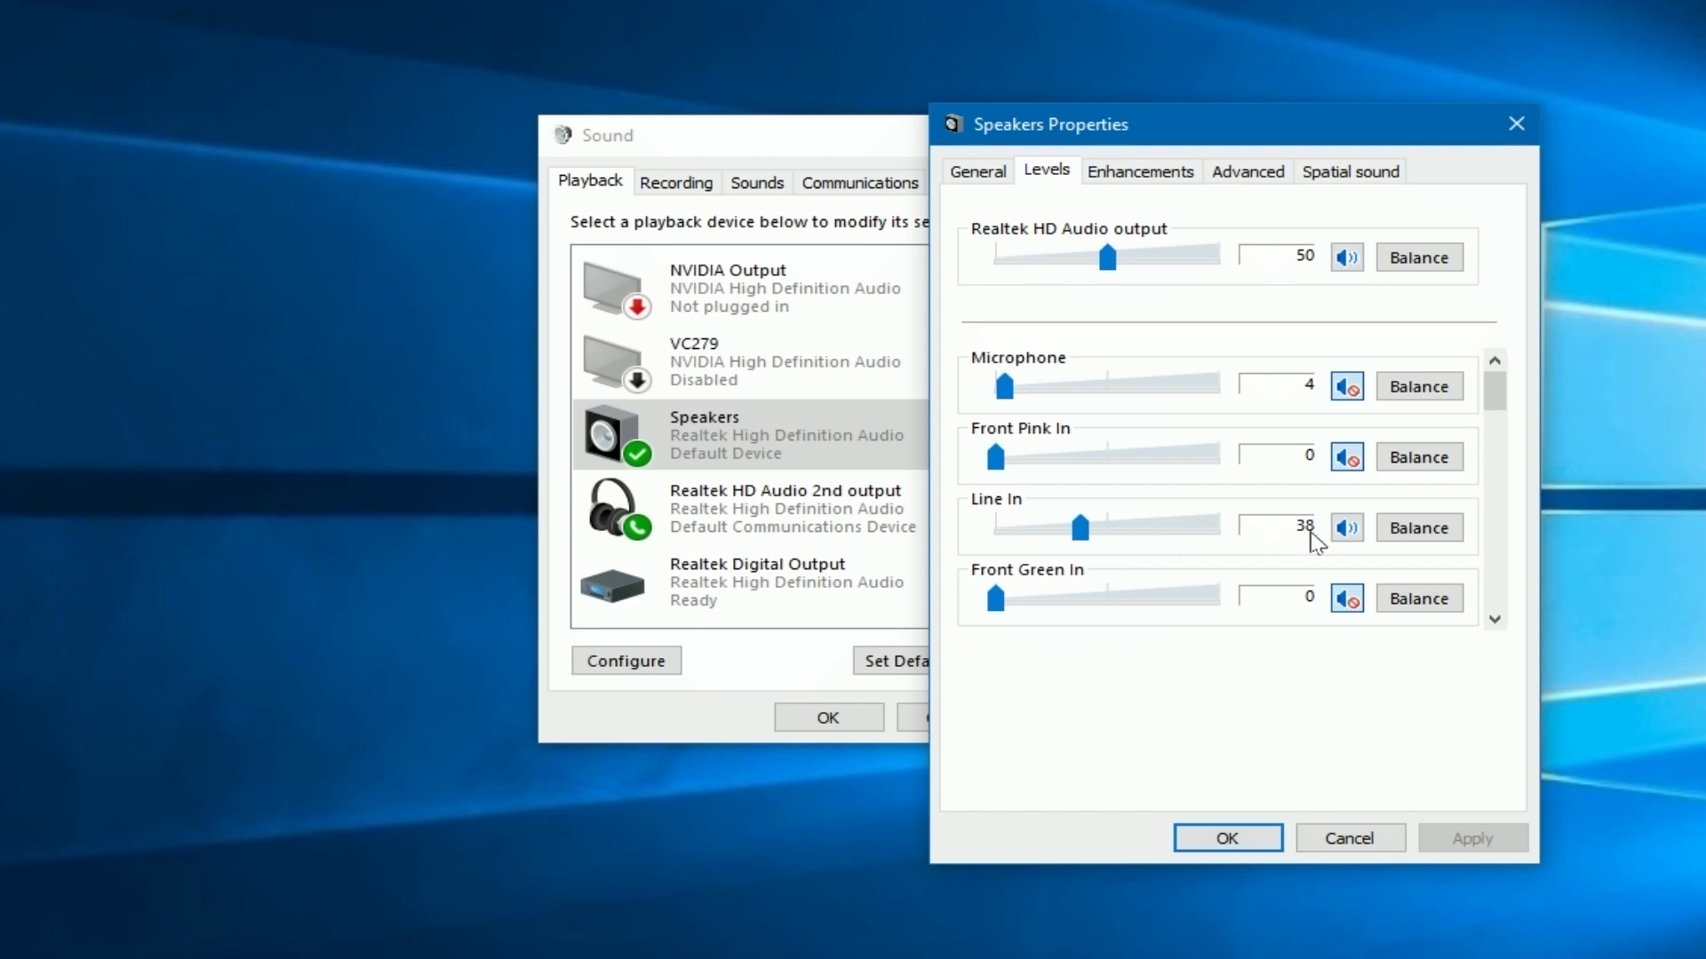
click(1347, 528)
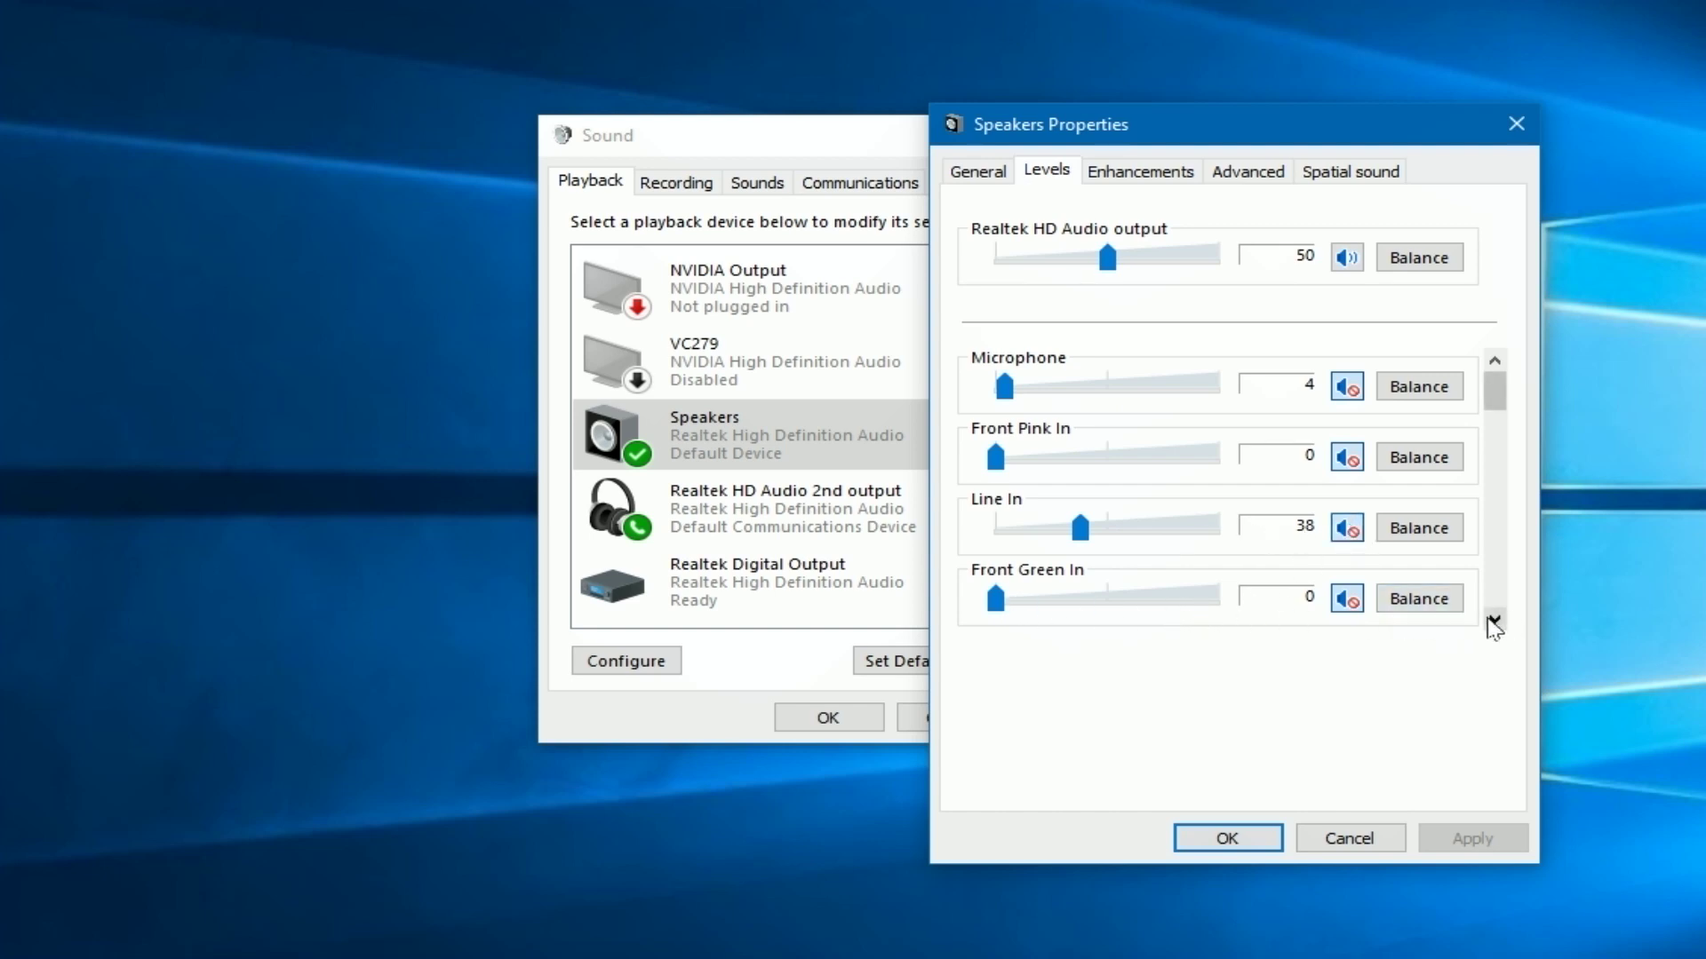
Show the Side, Center, Subwoofer and Rear levels and place the ASUS audio manager's speaker configuration beside them
click(1496, 620)
click(1496, 620)
click(1496, 620)
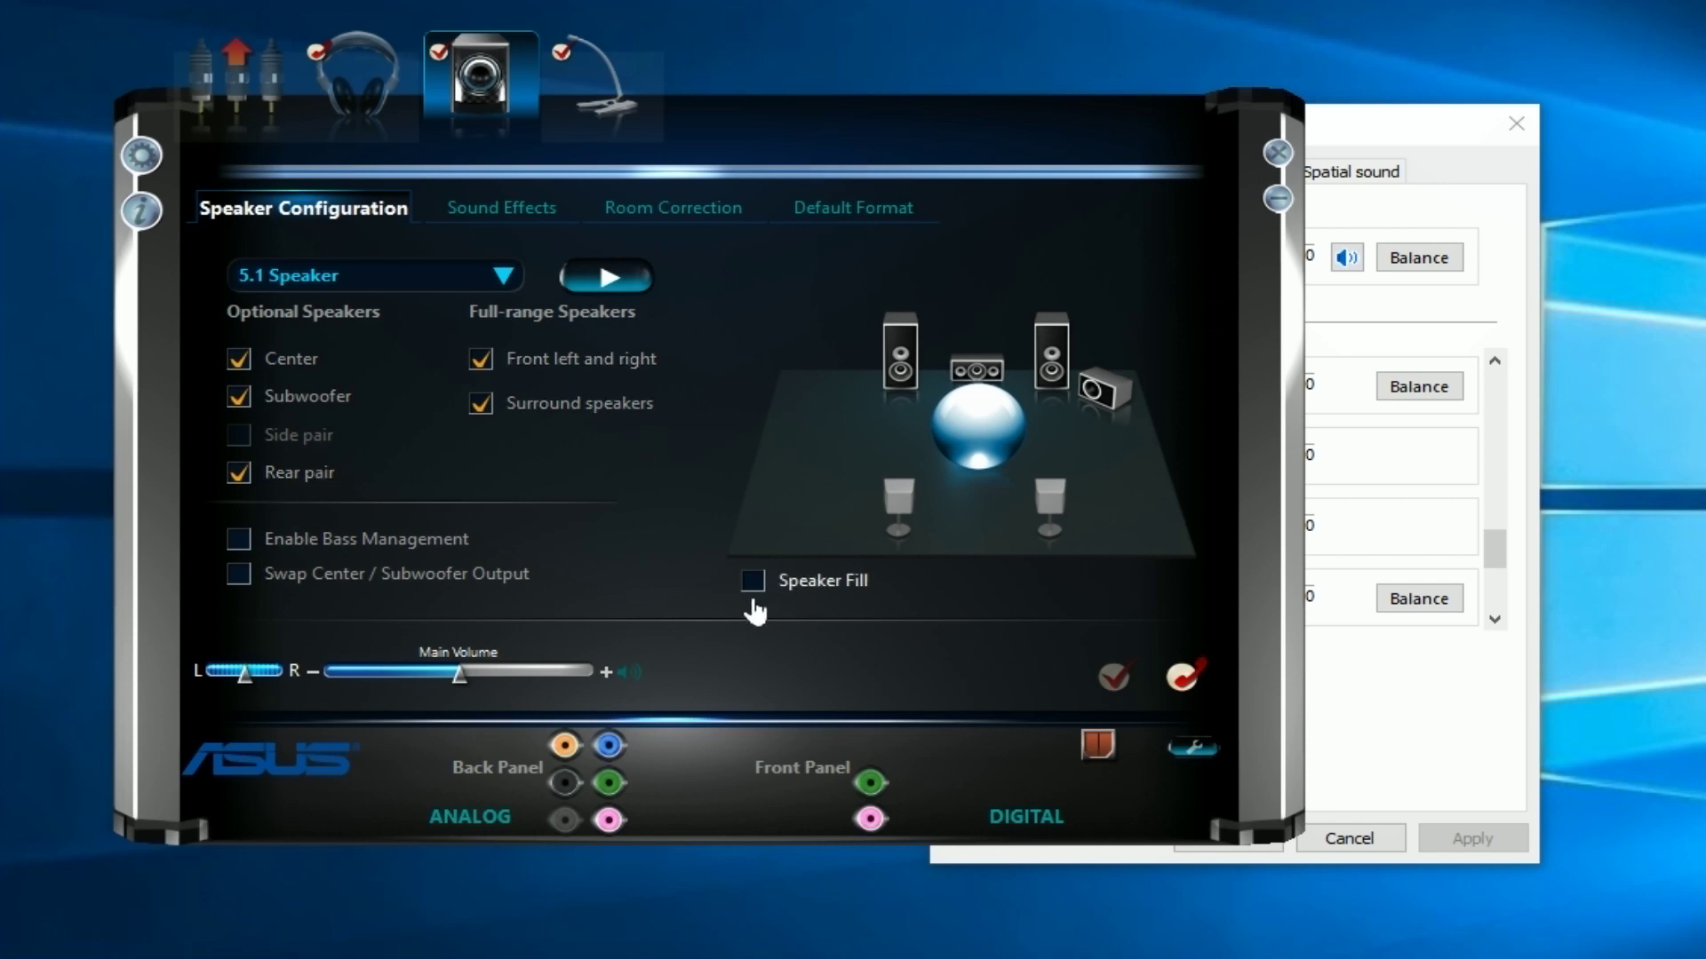
drag(868, 145, 475, 150)
click(1074, 311)
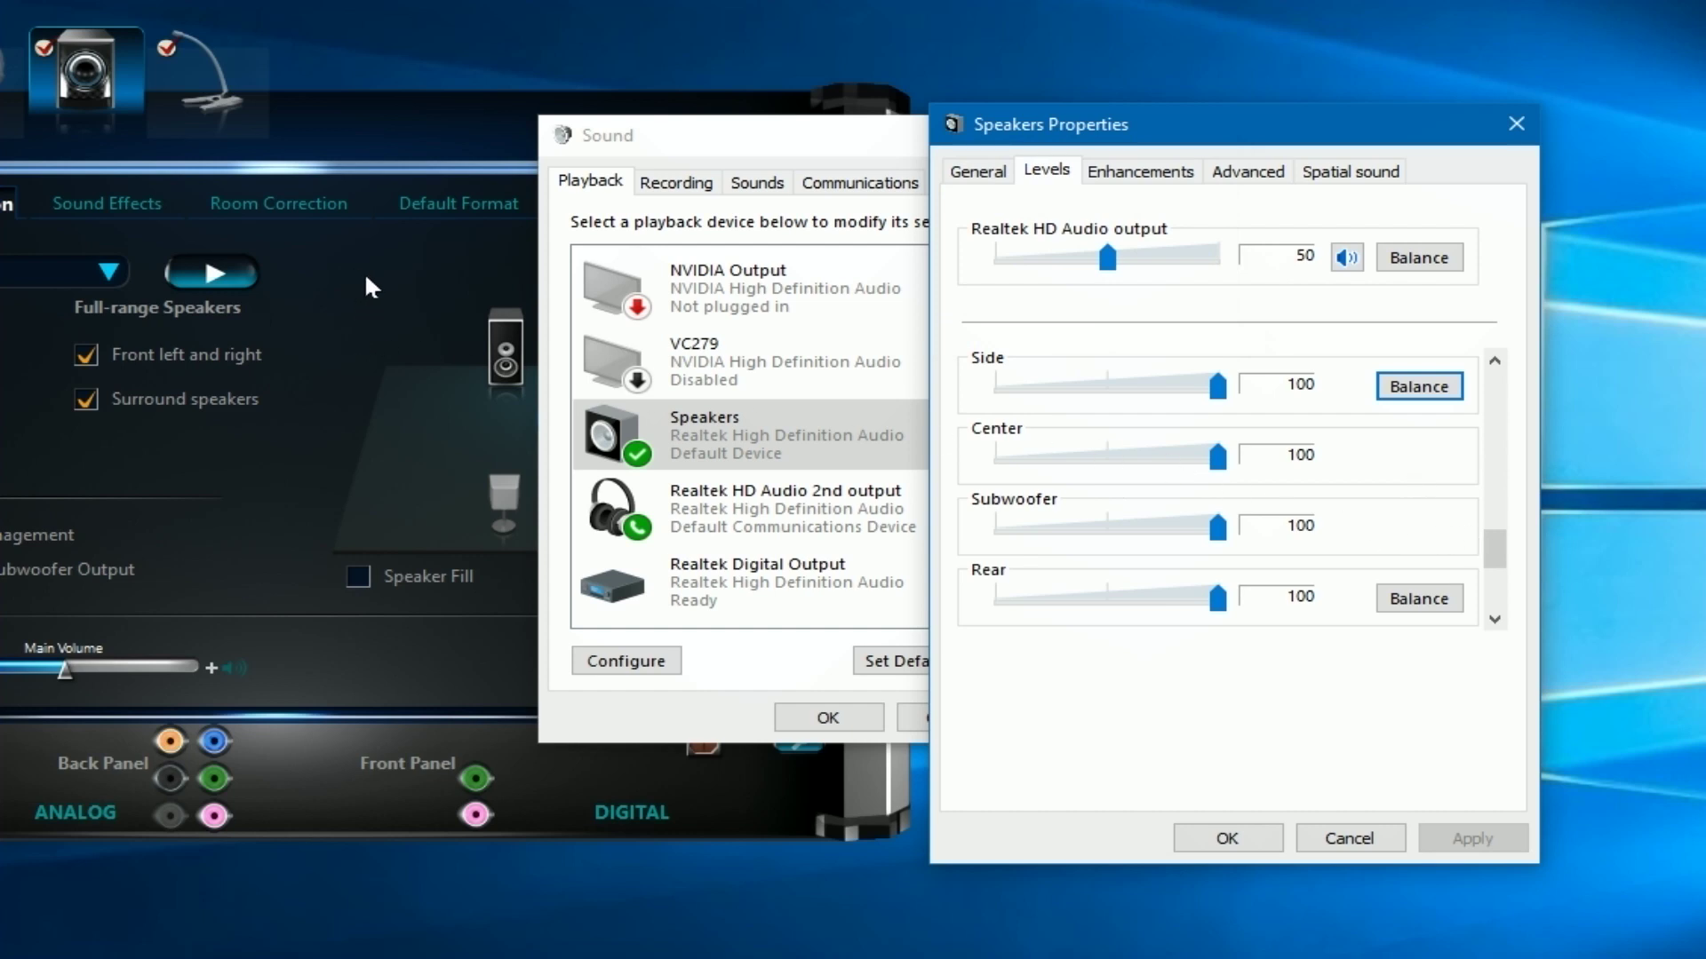
Examine the Rear speakers' level and left/right balance, keeping the level at 100, and view the Front level
click(1218, 597)
mouse_move(1220, 601)
mouse_down()
mouse_move(1114, 608)
mouse_move(1231, 607)
mouse_up()
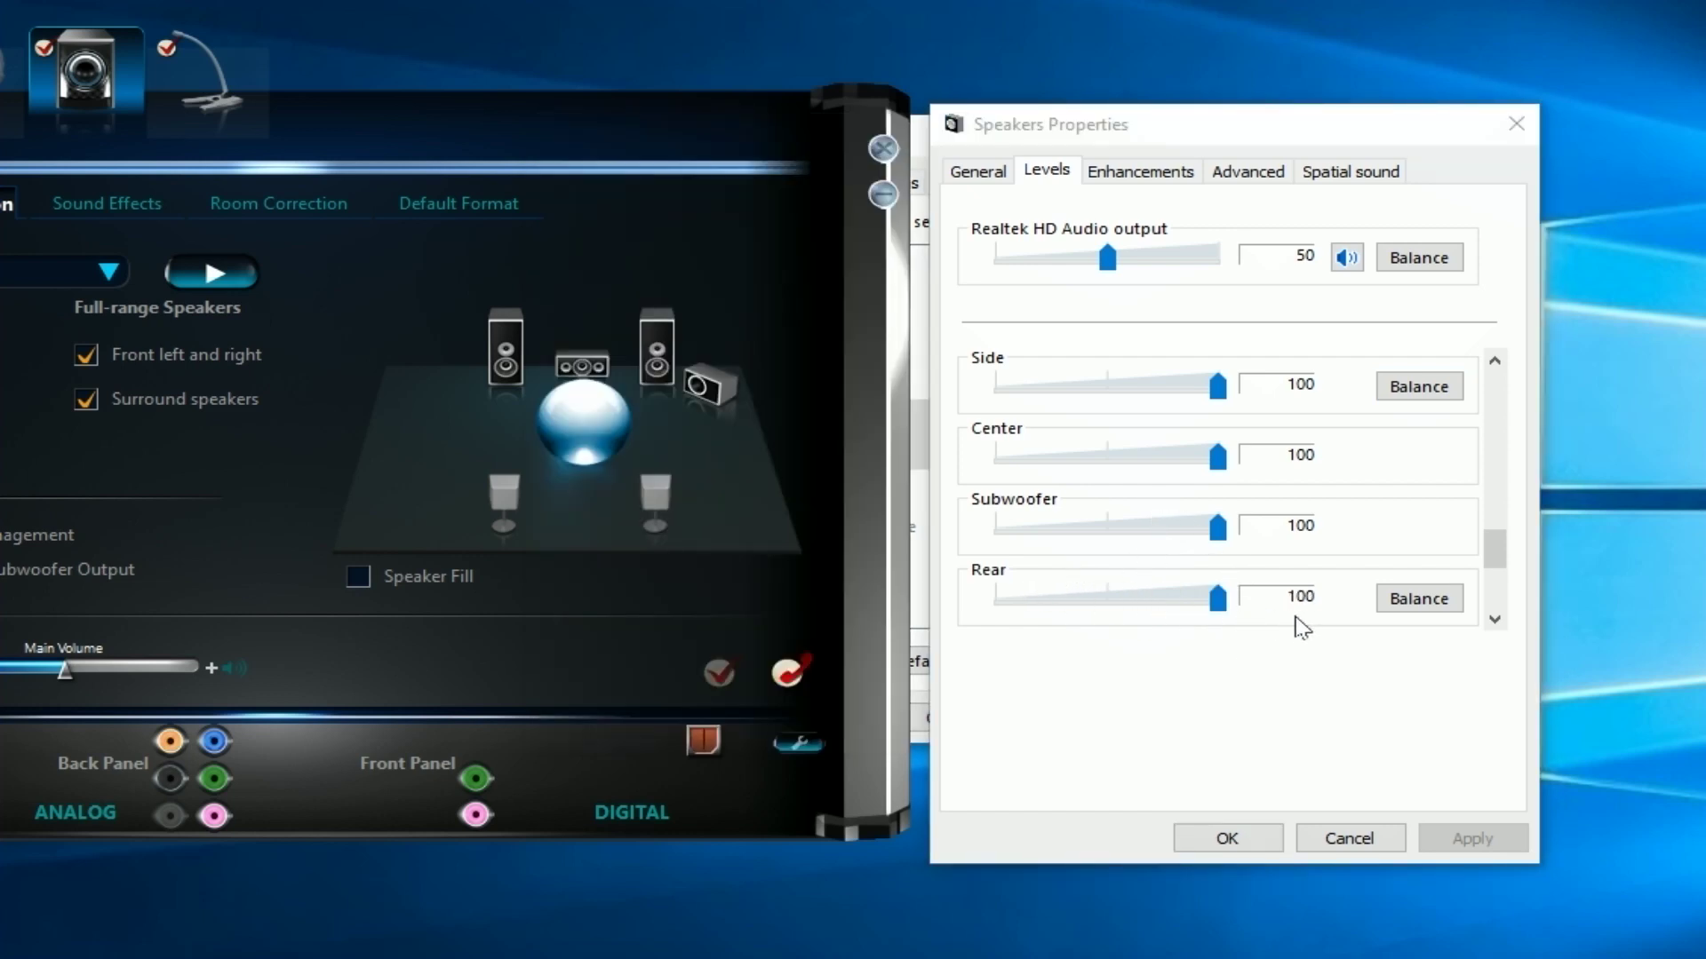
click(1422, 603)
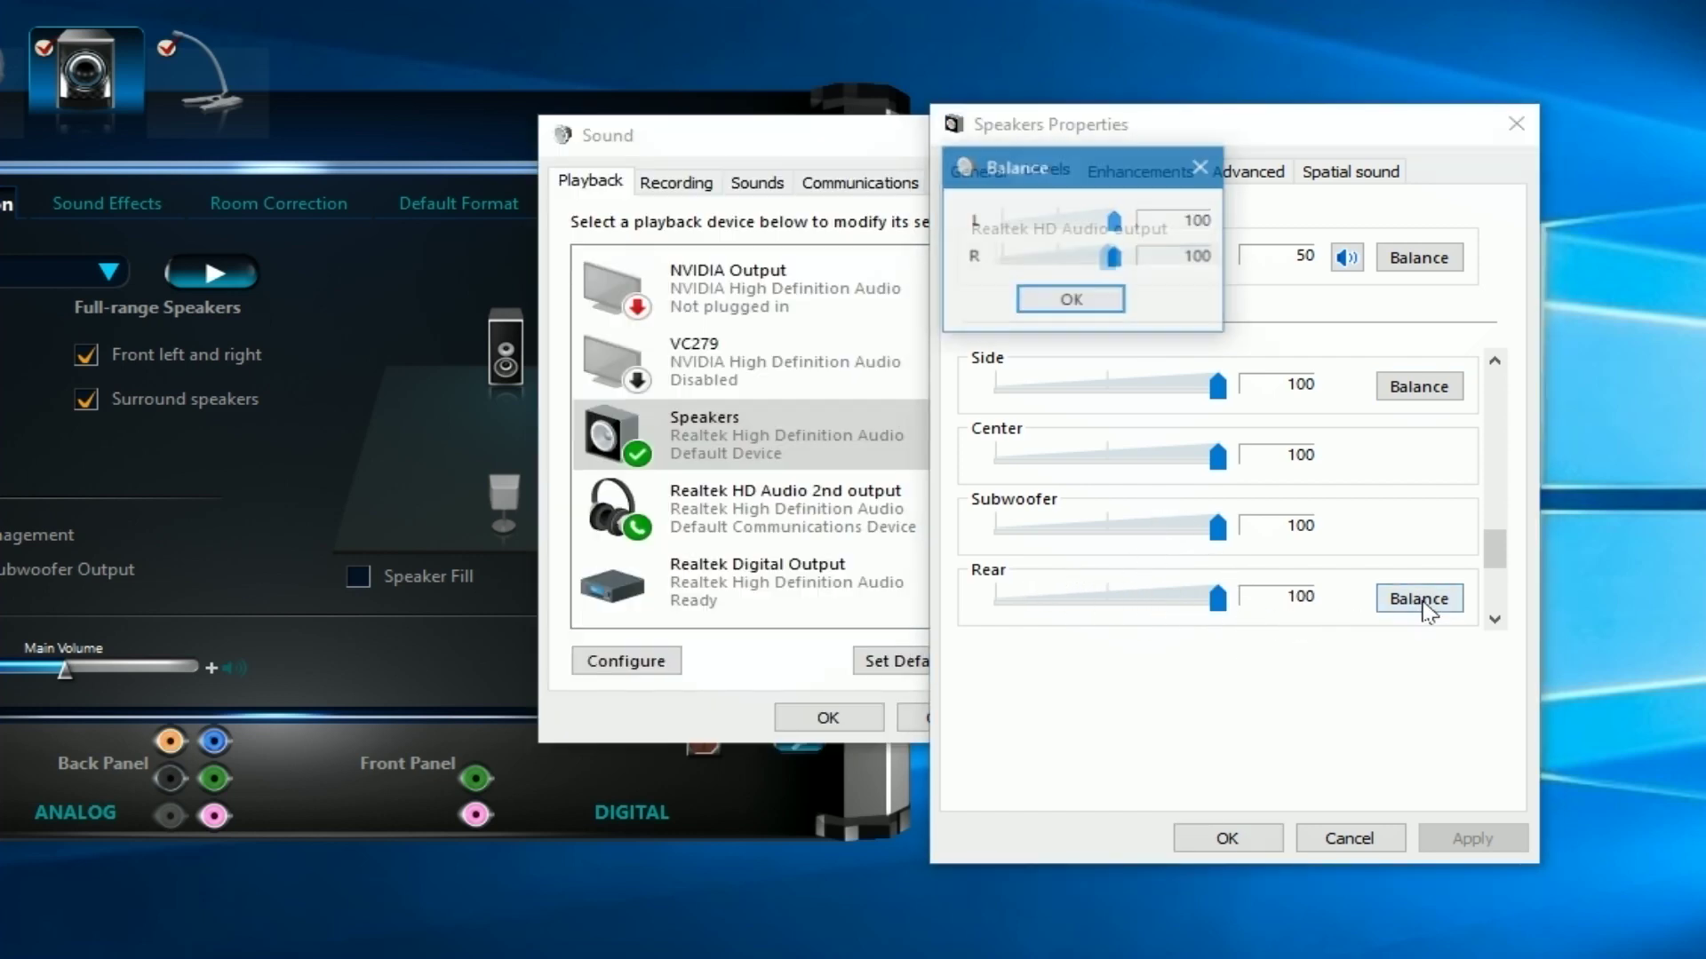
click(1203, 169)
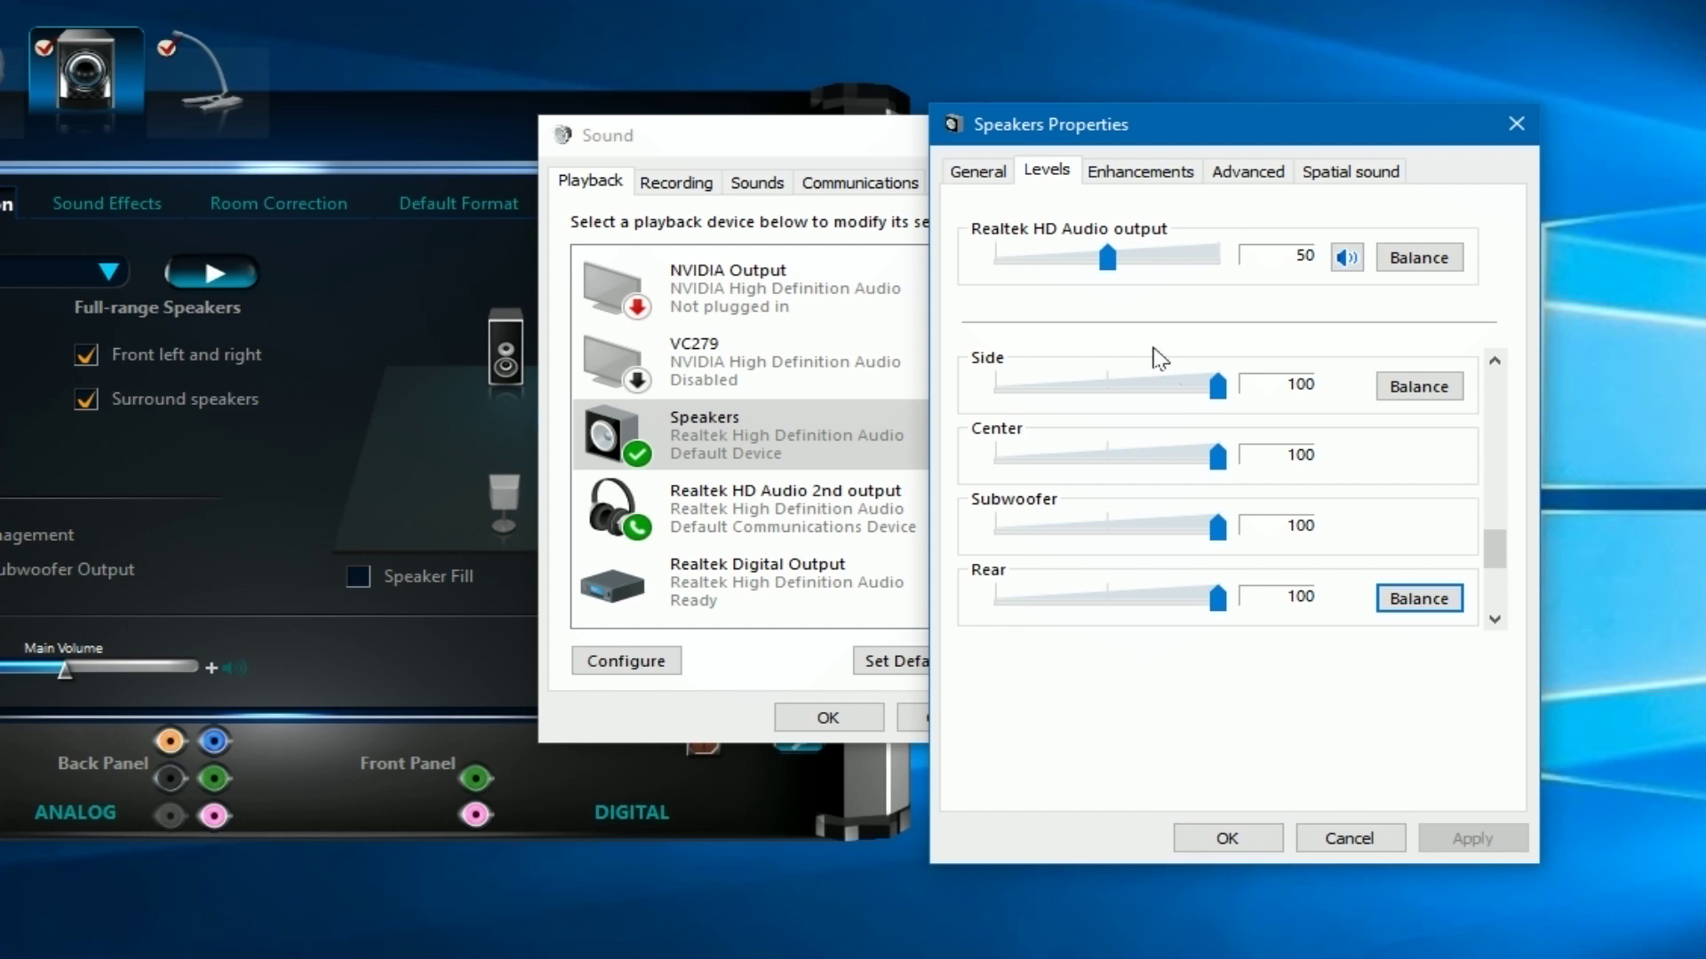
click(1496, 620)
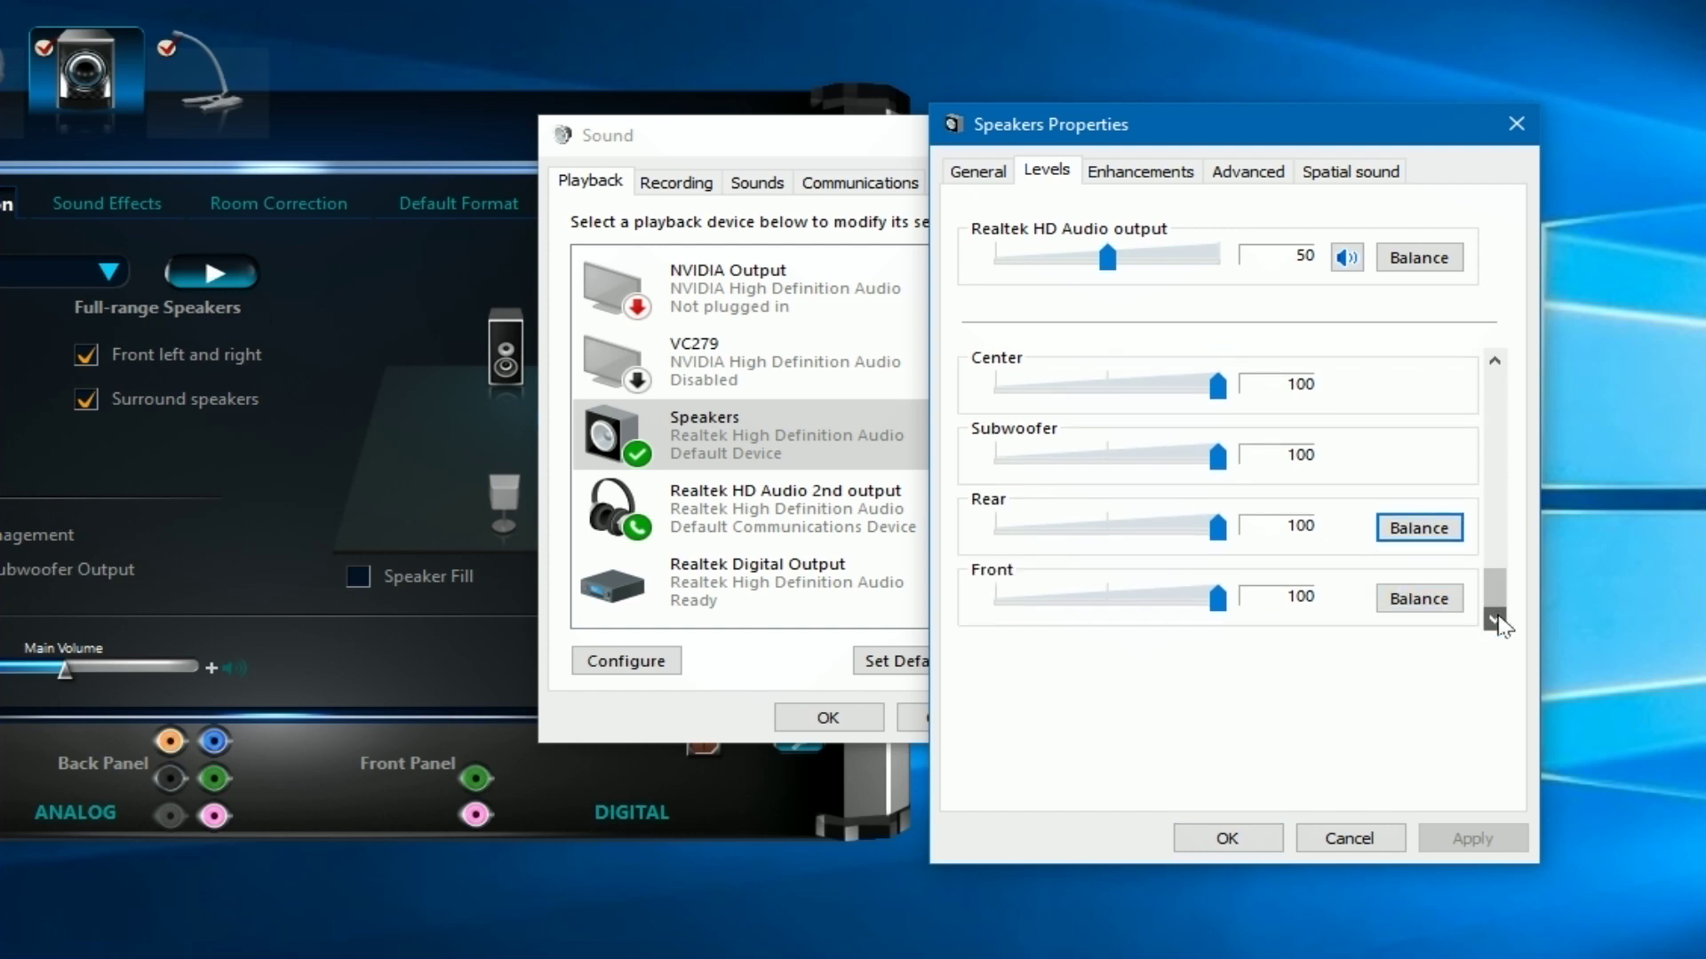
click(456, 150)
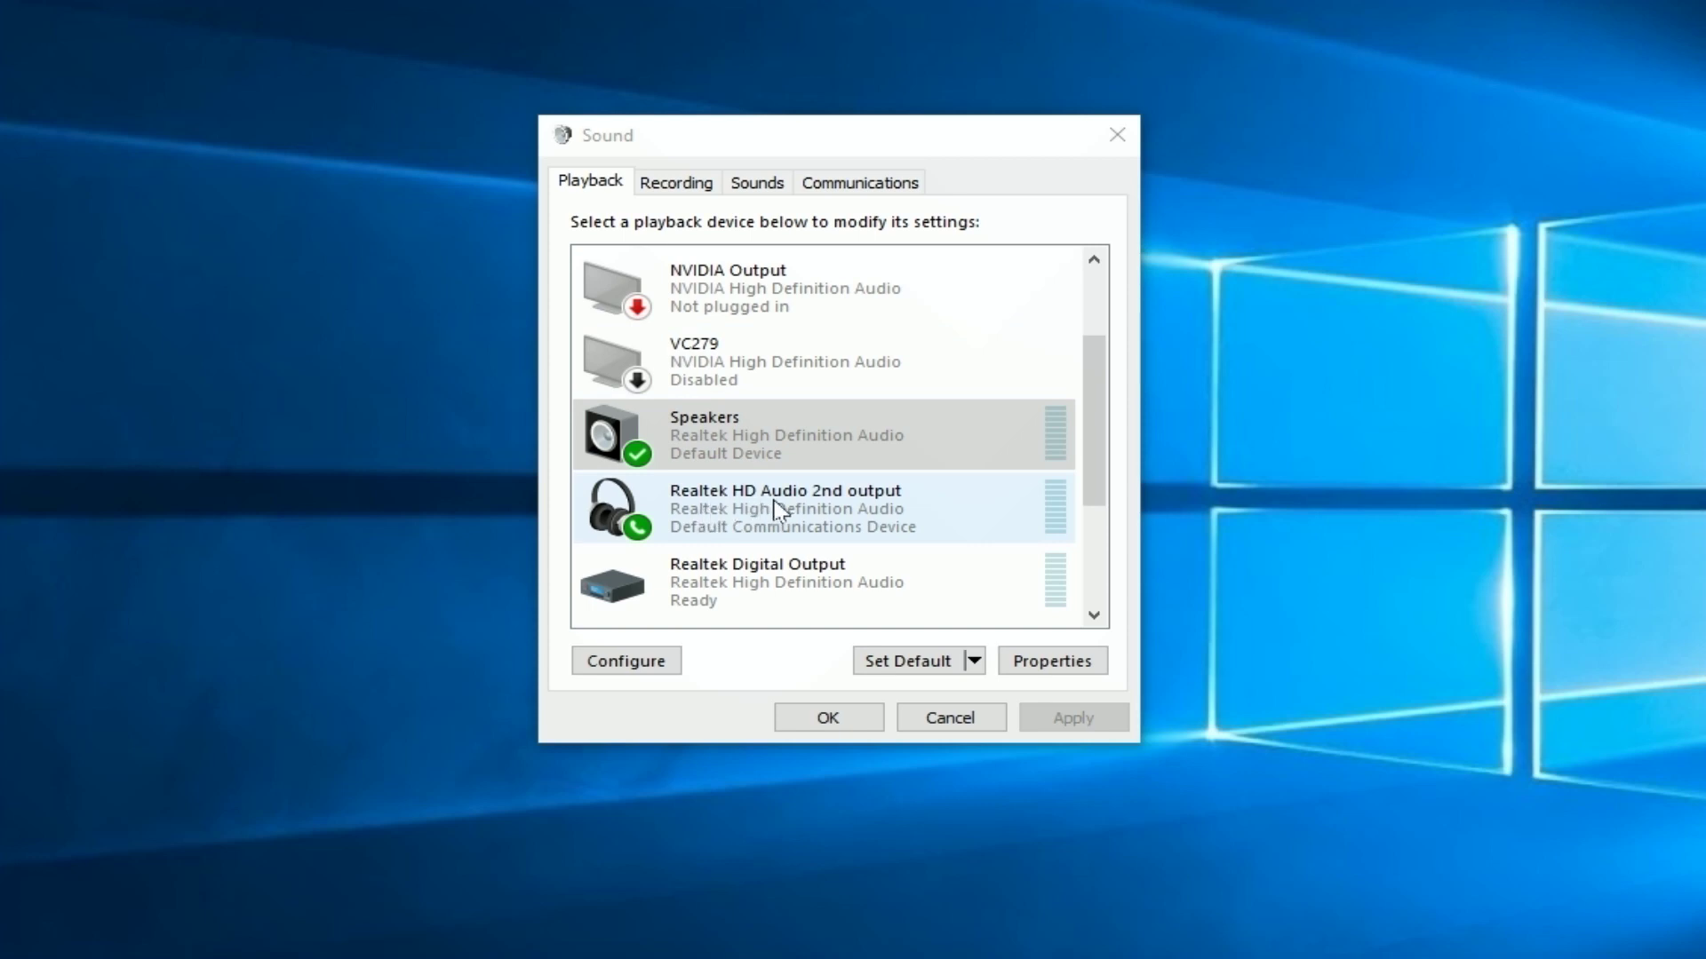
Review the levels, enhancements, default format and spatial sound options of the Realtek HD Audio 2nd output
click(872, 501)
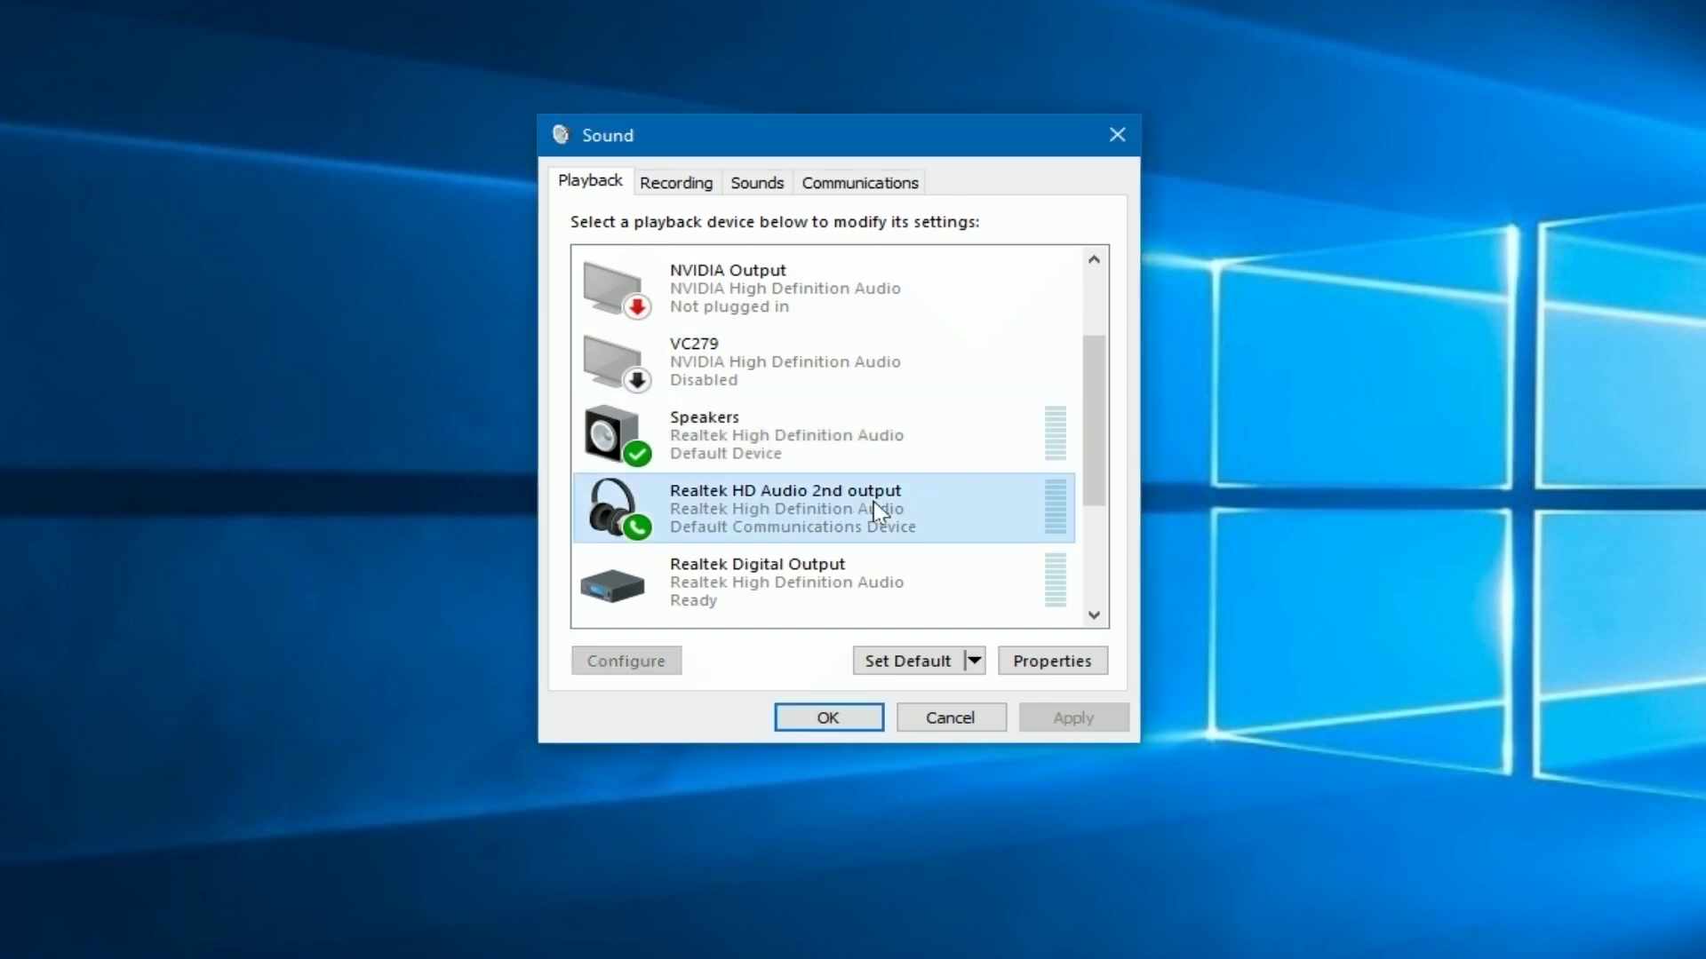
click(1077, 665)
click(711, 290)
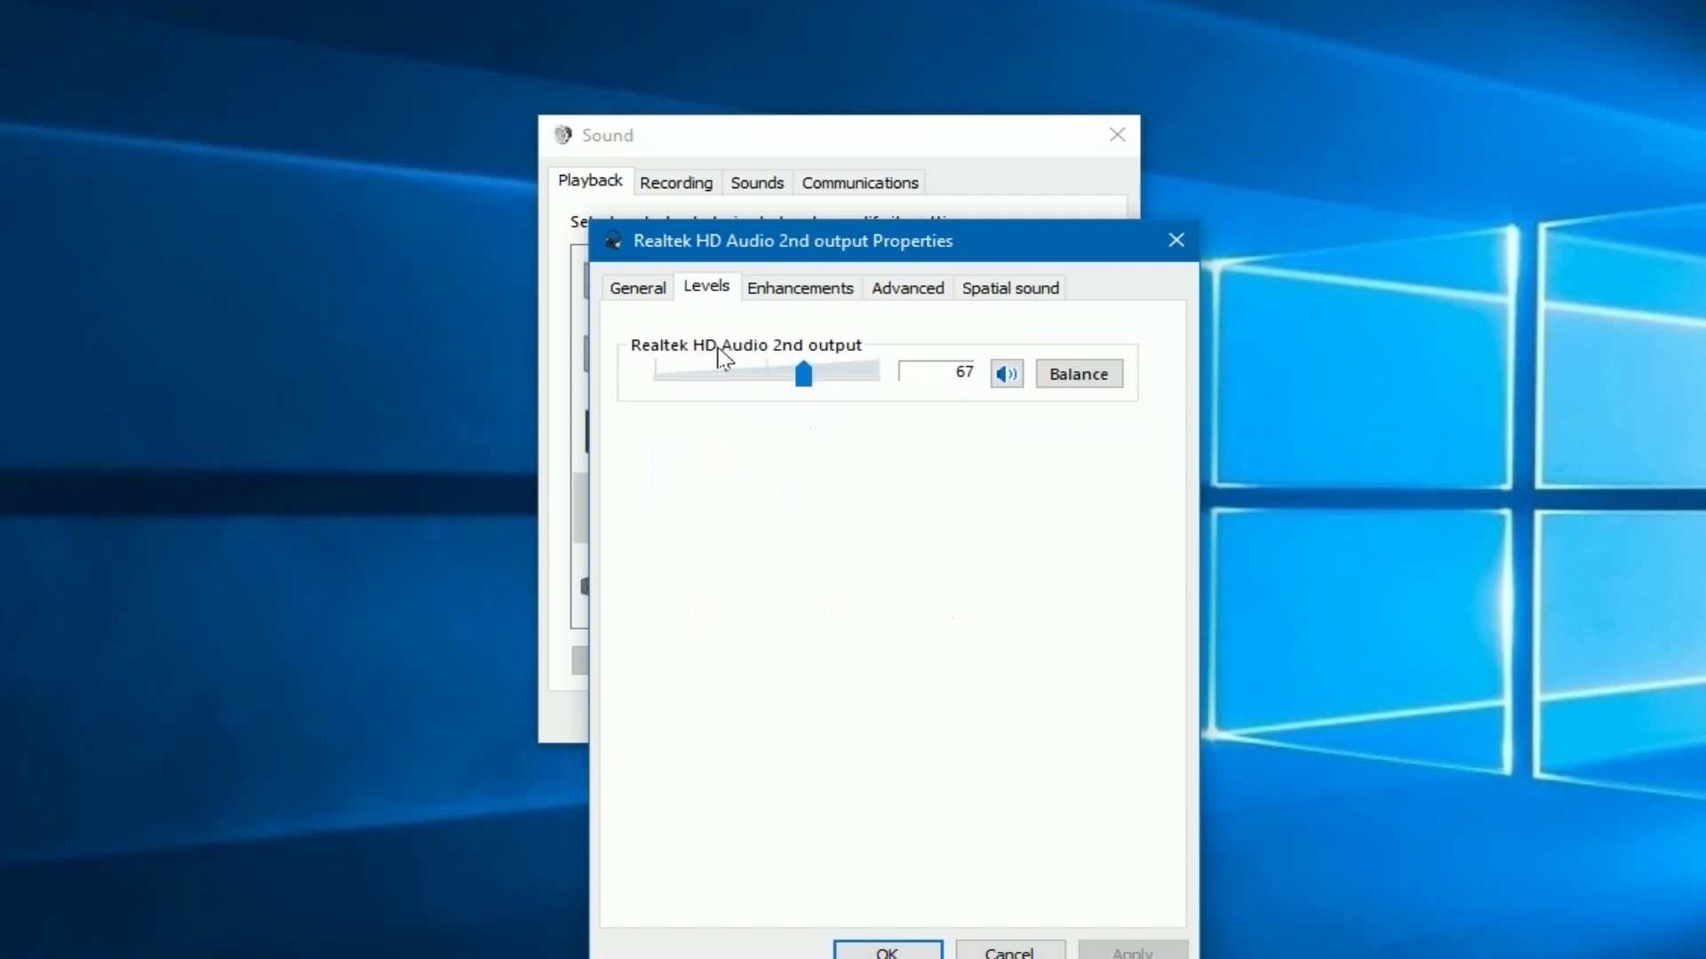
click(813, 298)
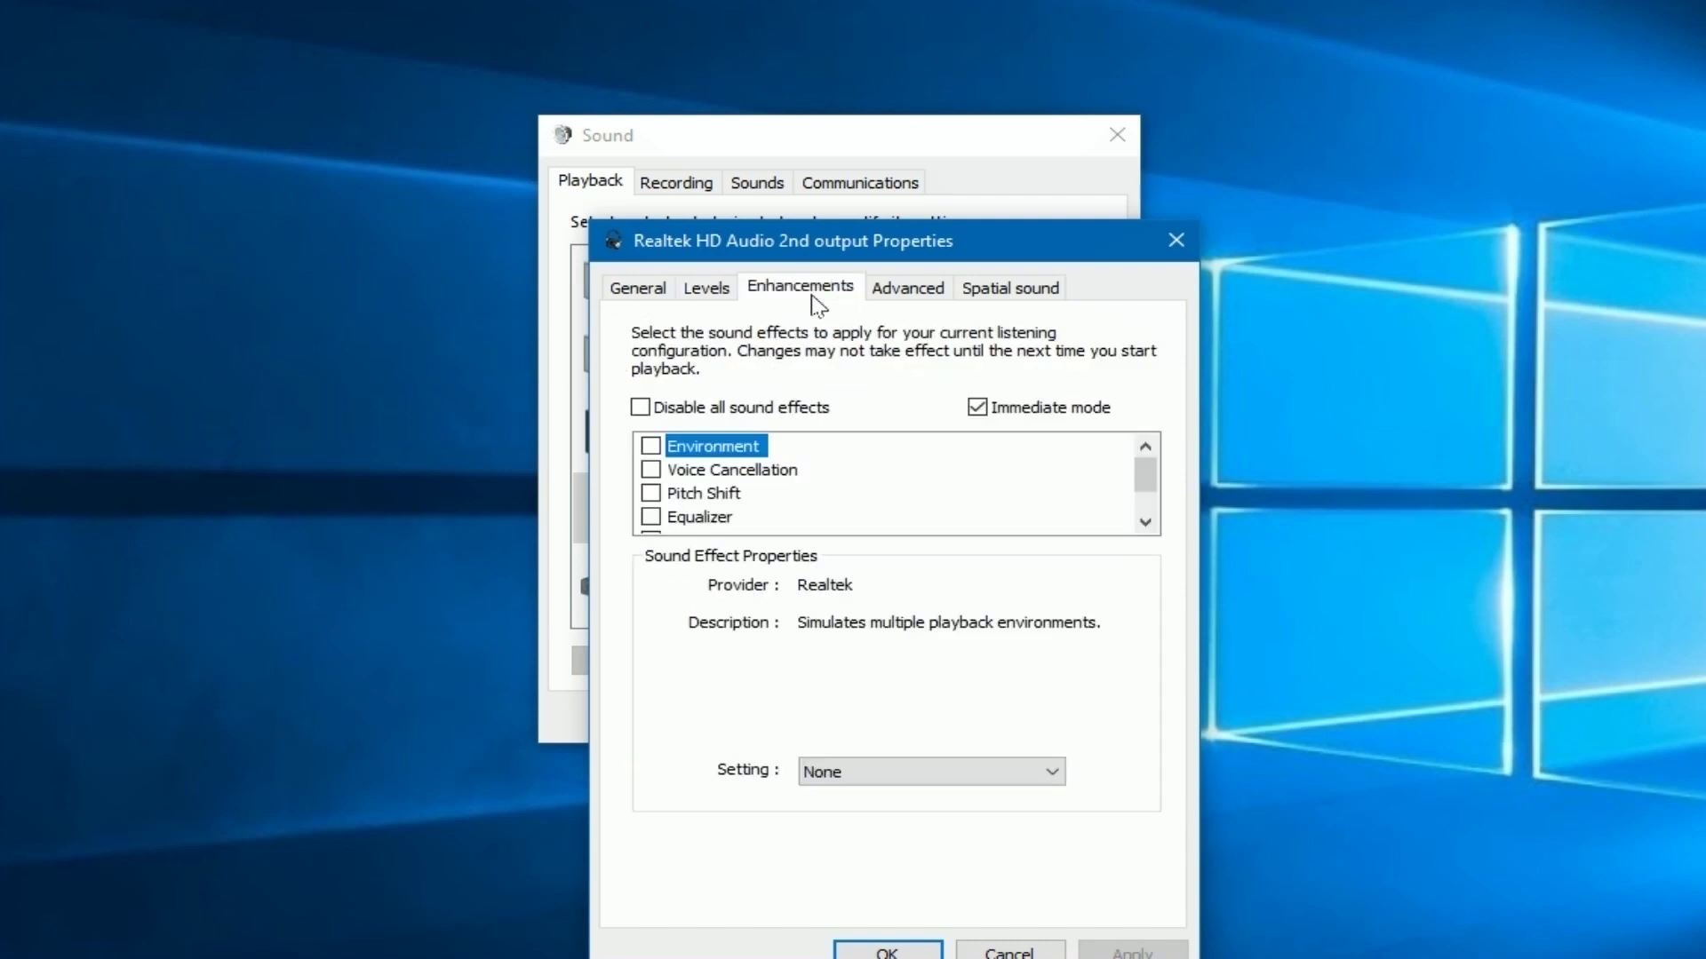
click(902, 290)
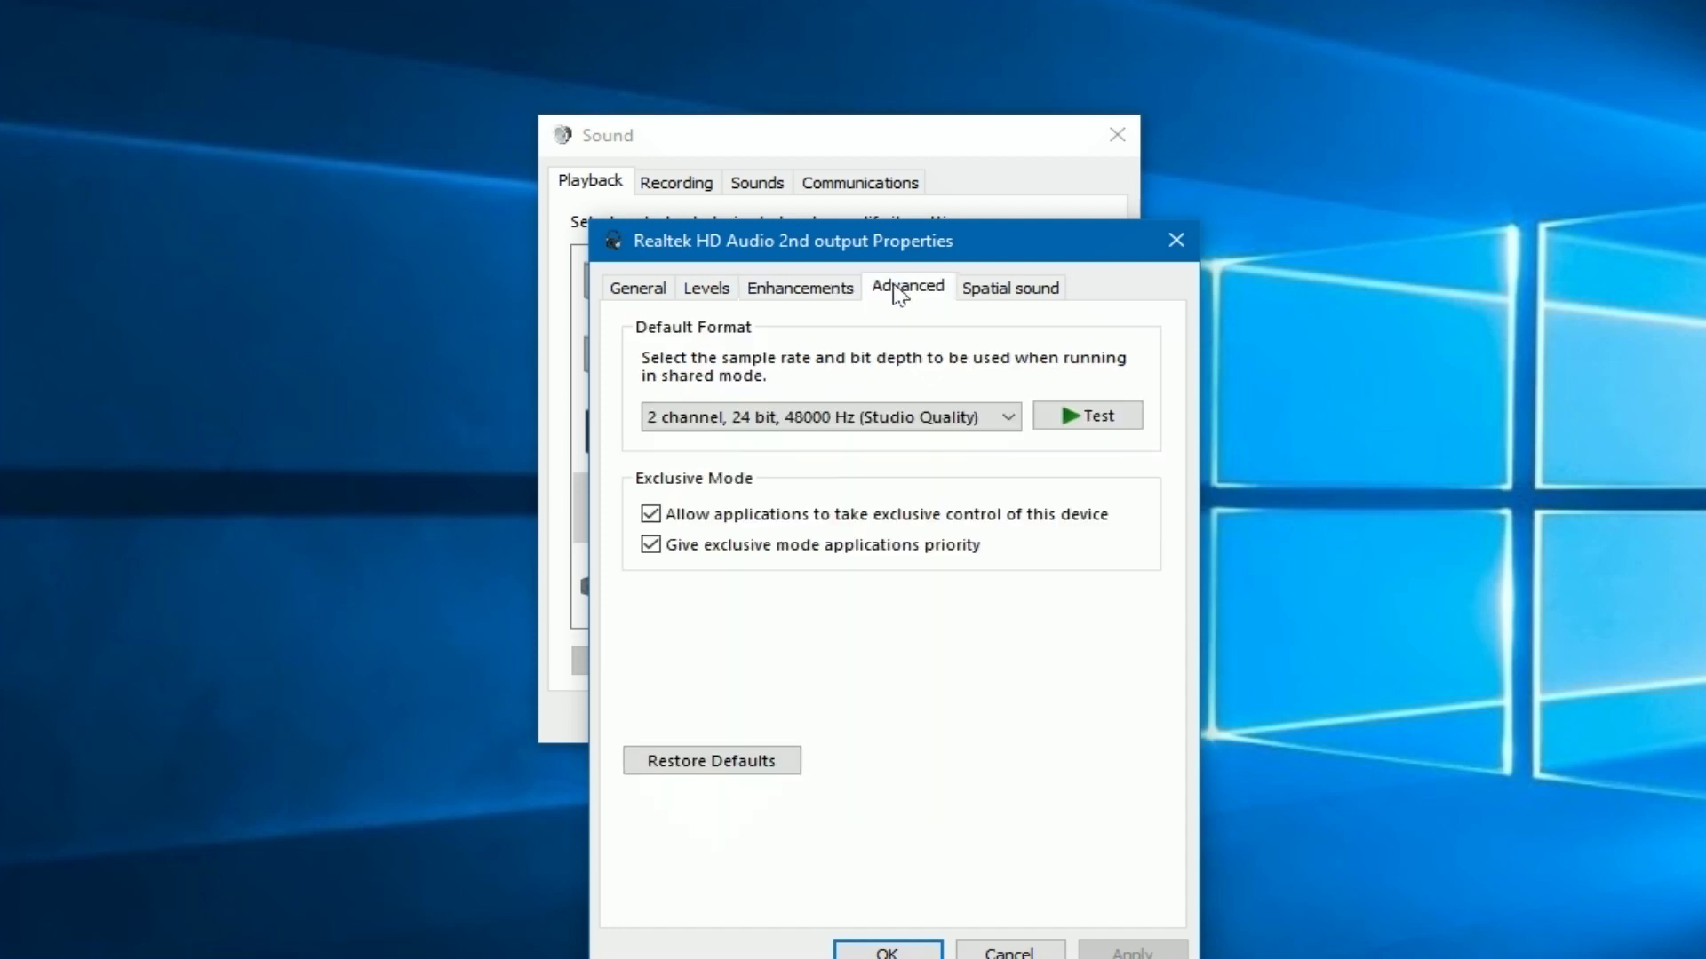
click(786, 293)
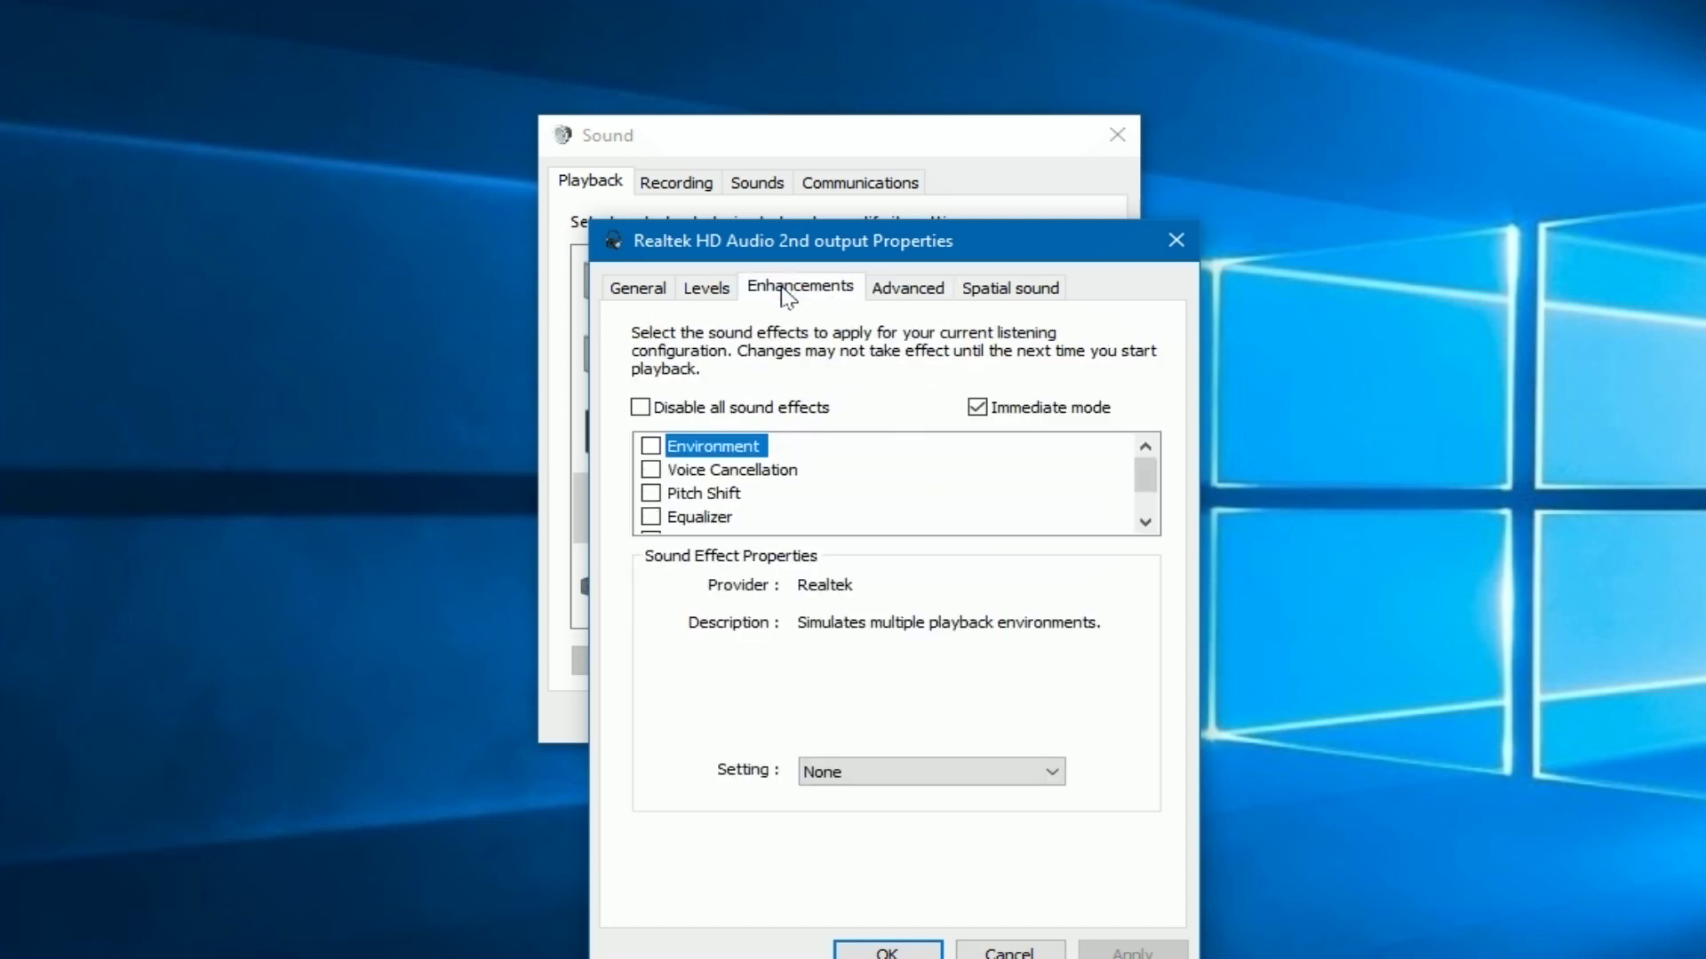
click(1051, 286)
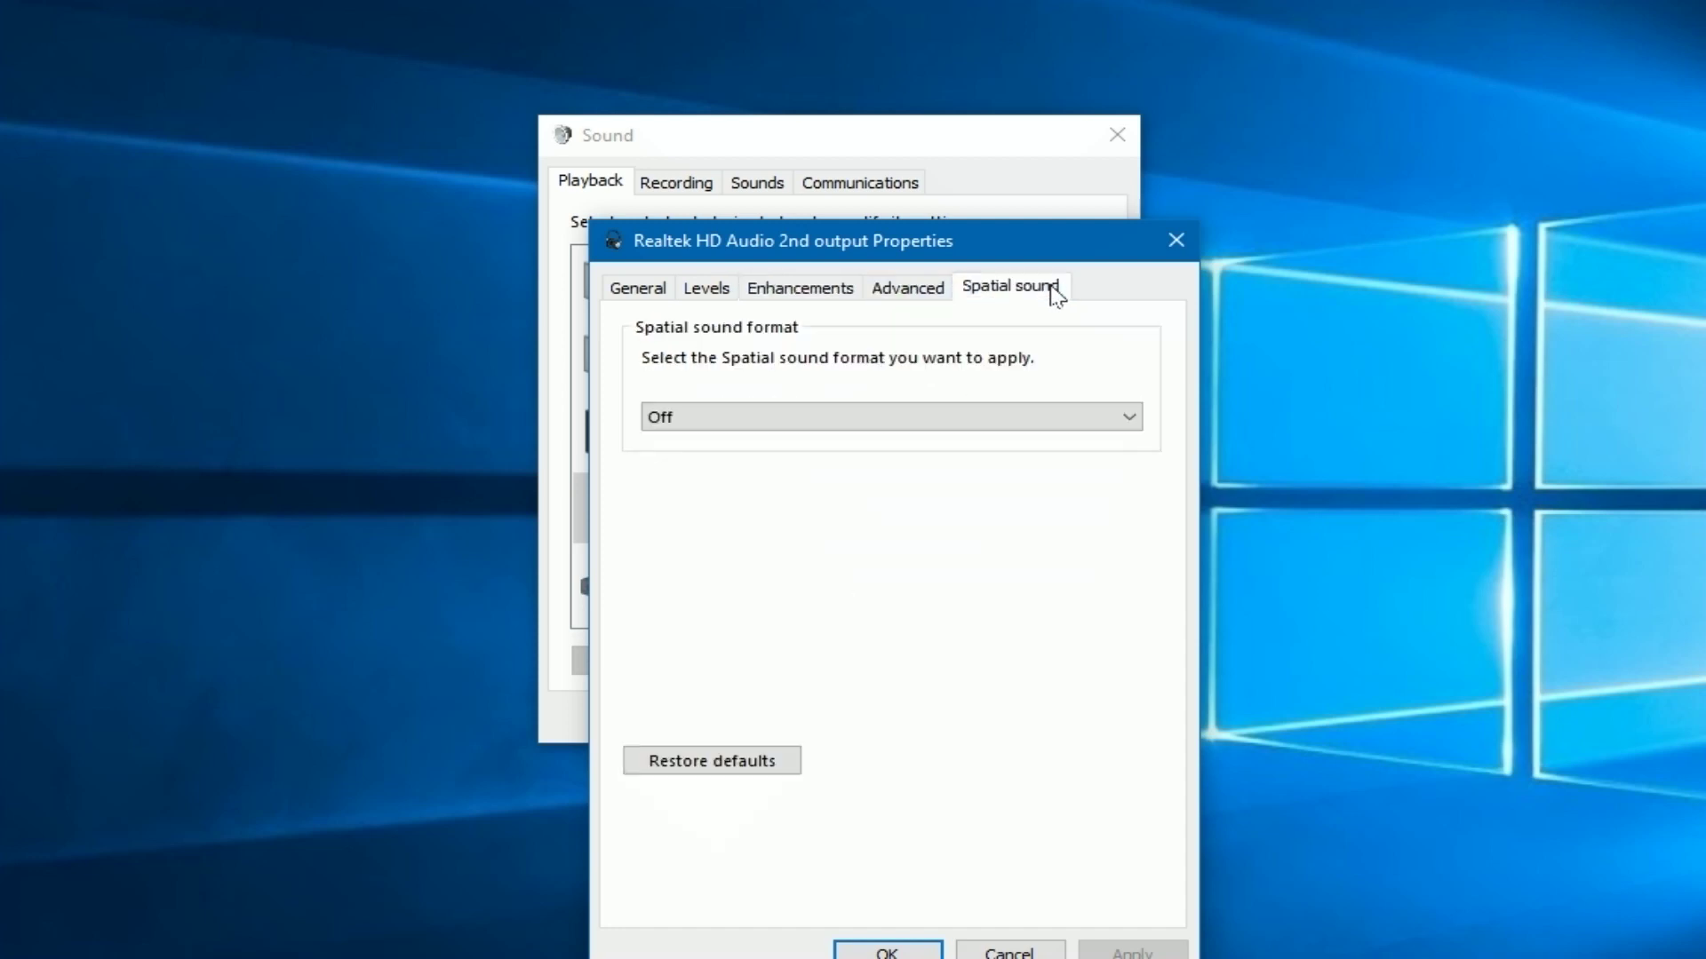
click(887, 414)
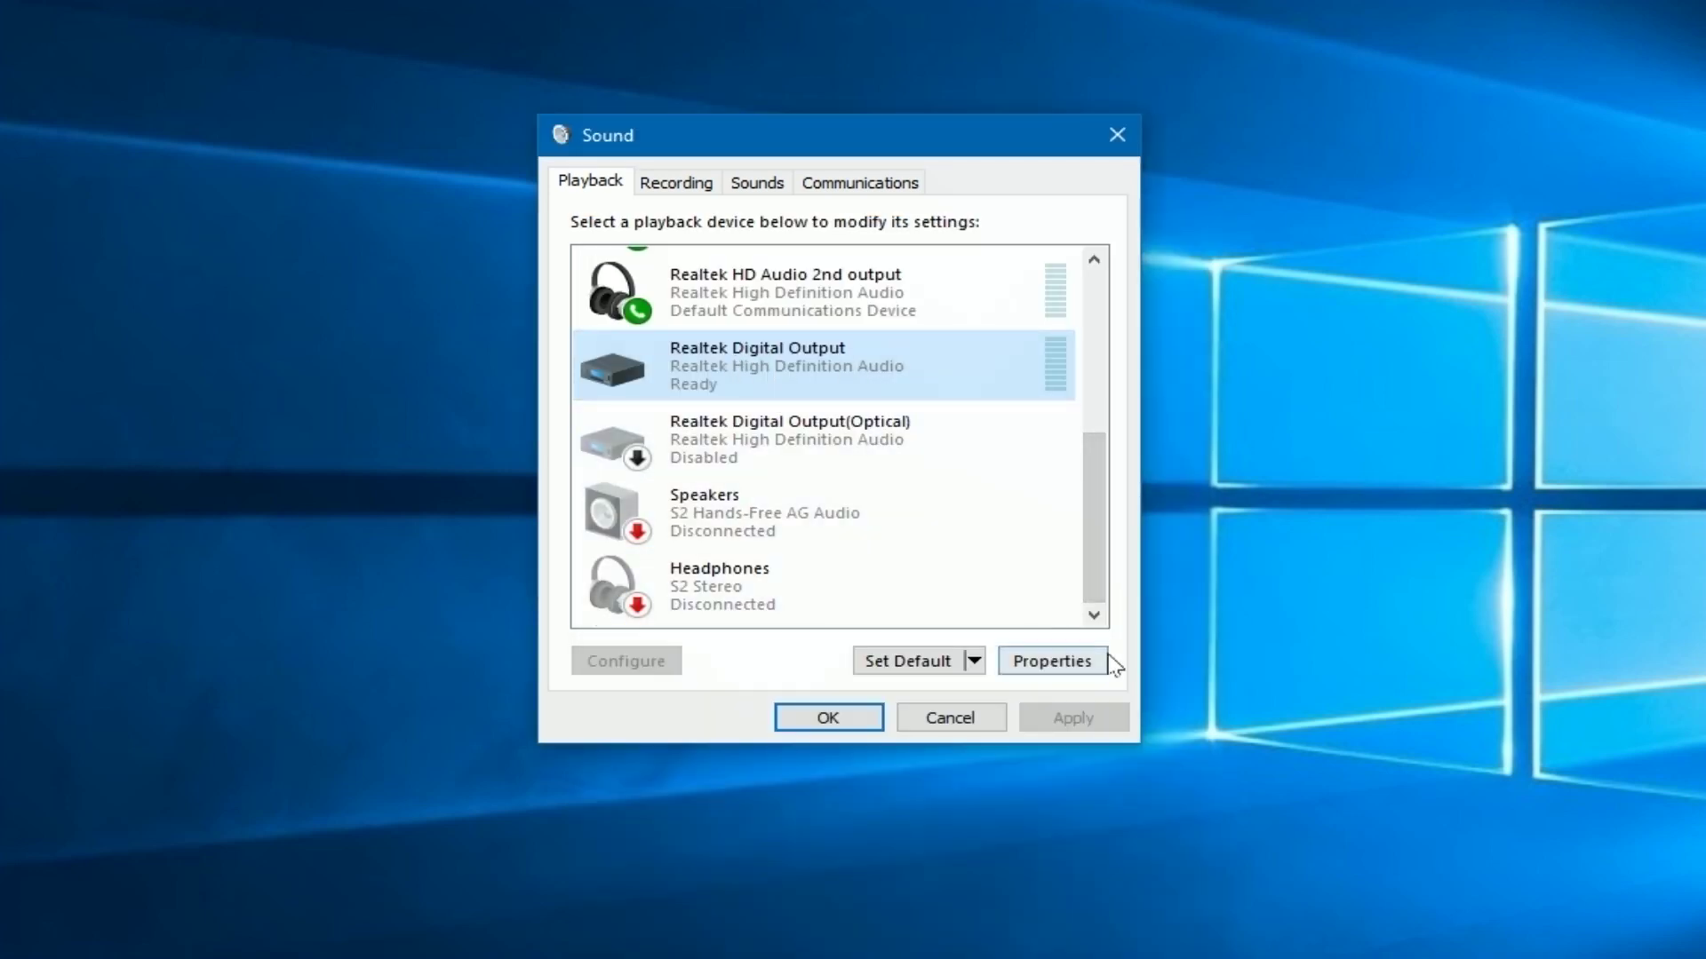
Open the Realtek Digital Output's properties, review its connector and supported formats, and close them
click(1102, 661)
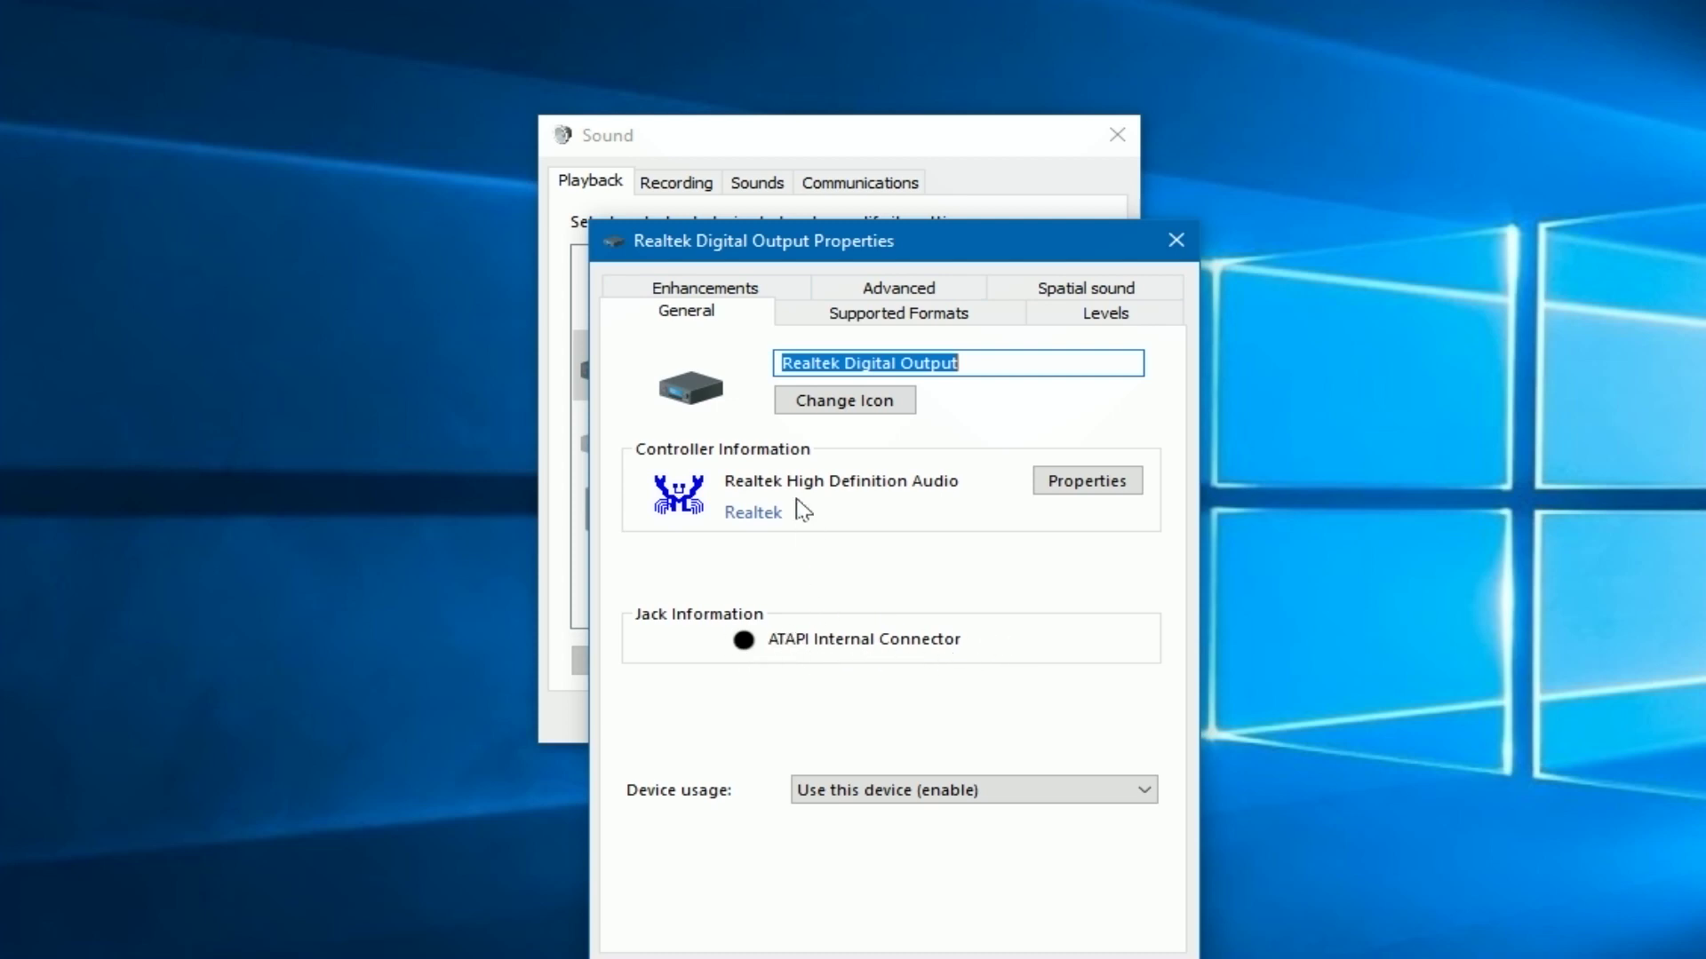
click(876, 316)
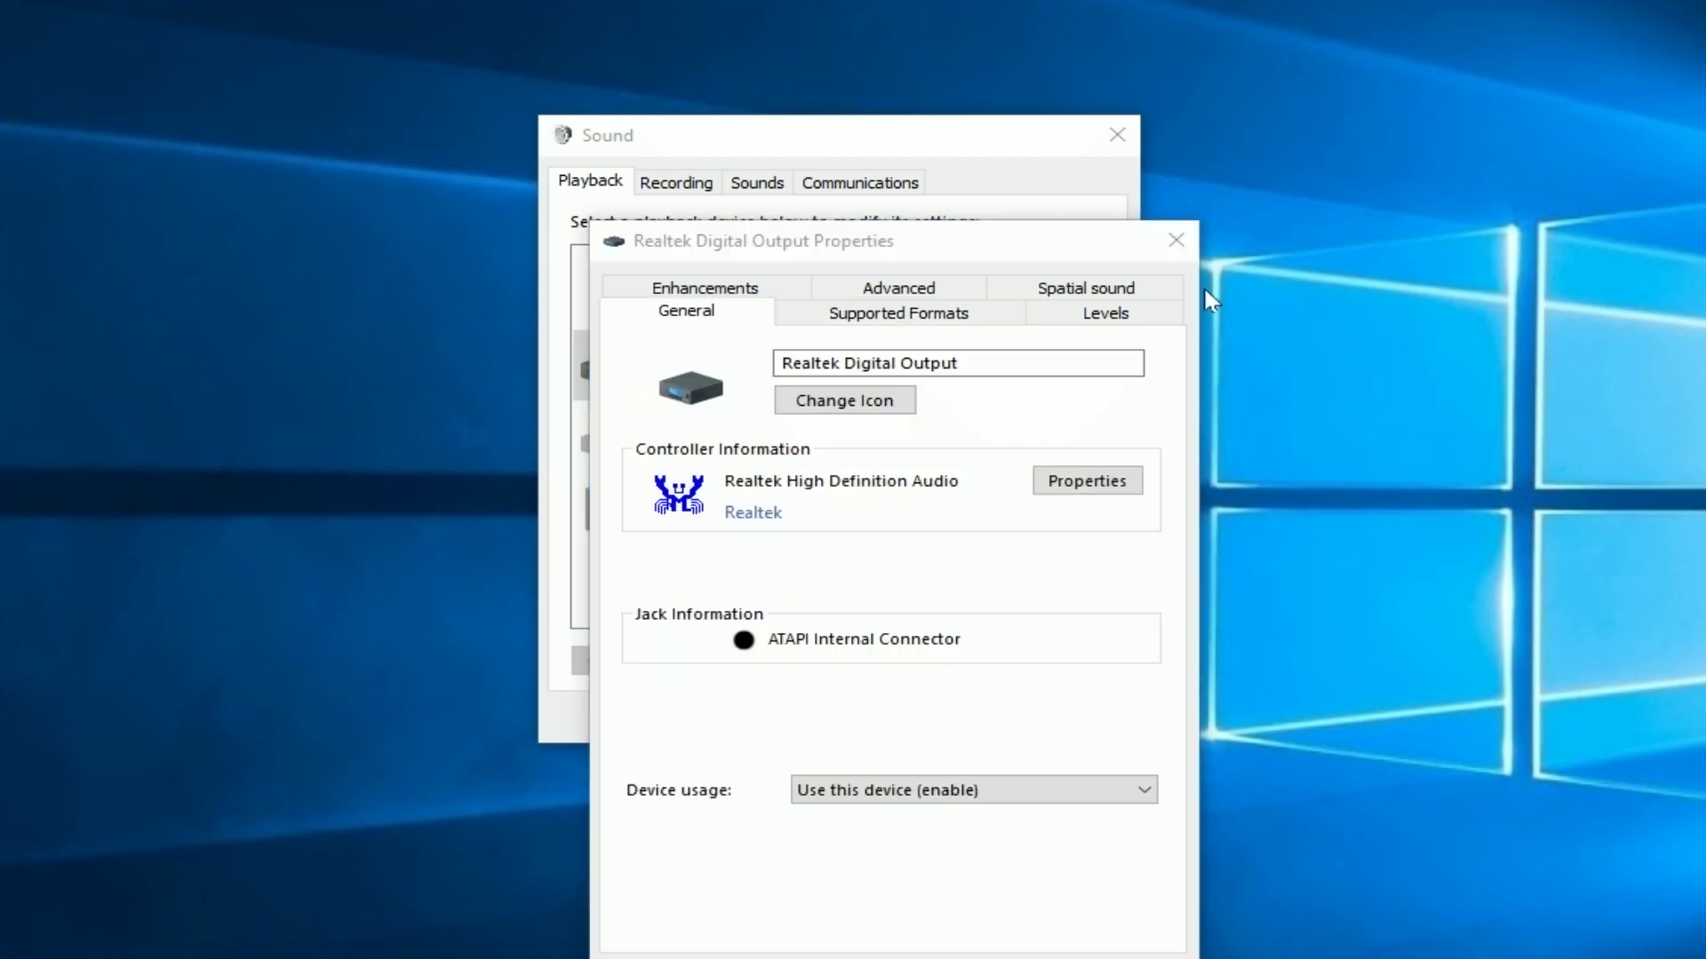
drag(1051, 243, 1144, 110)
click(1110, 851)
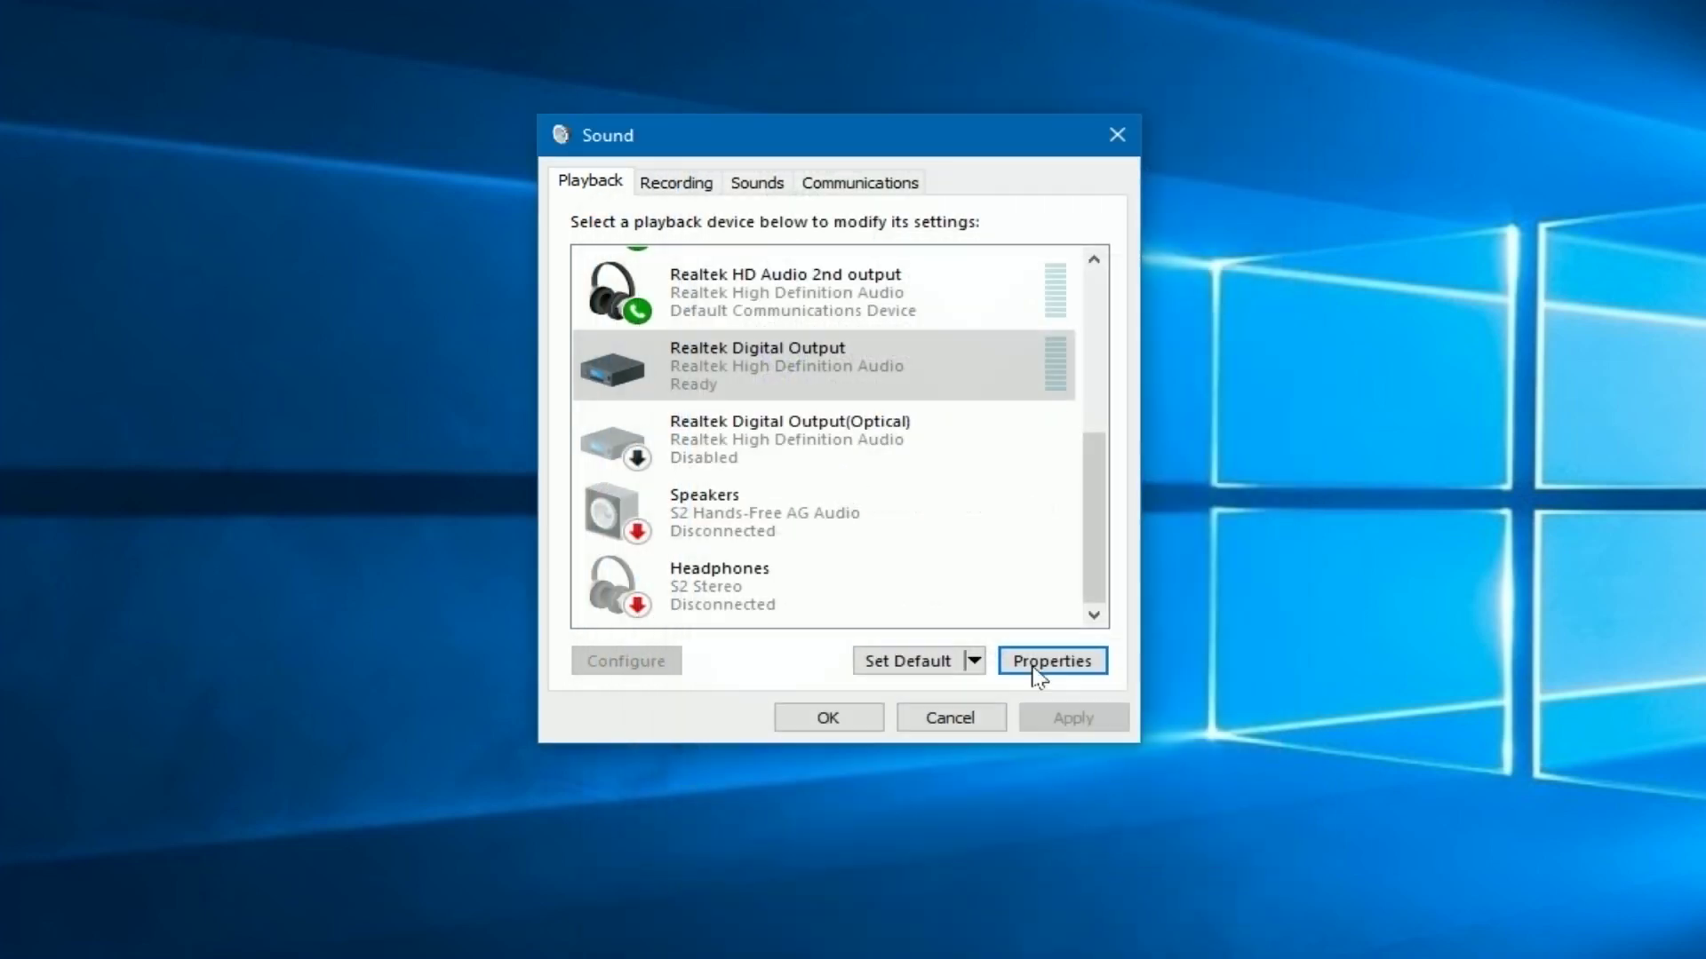
Check the jack information and device usage of the Realtek Digital Output(Optical) device, and close its properties
click(748, 476)
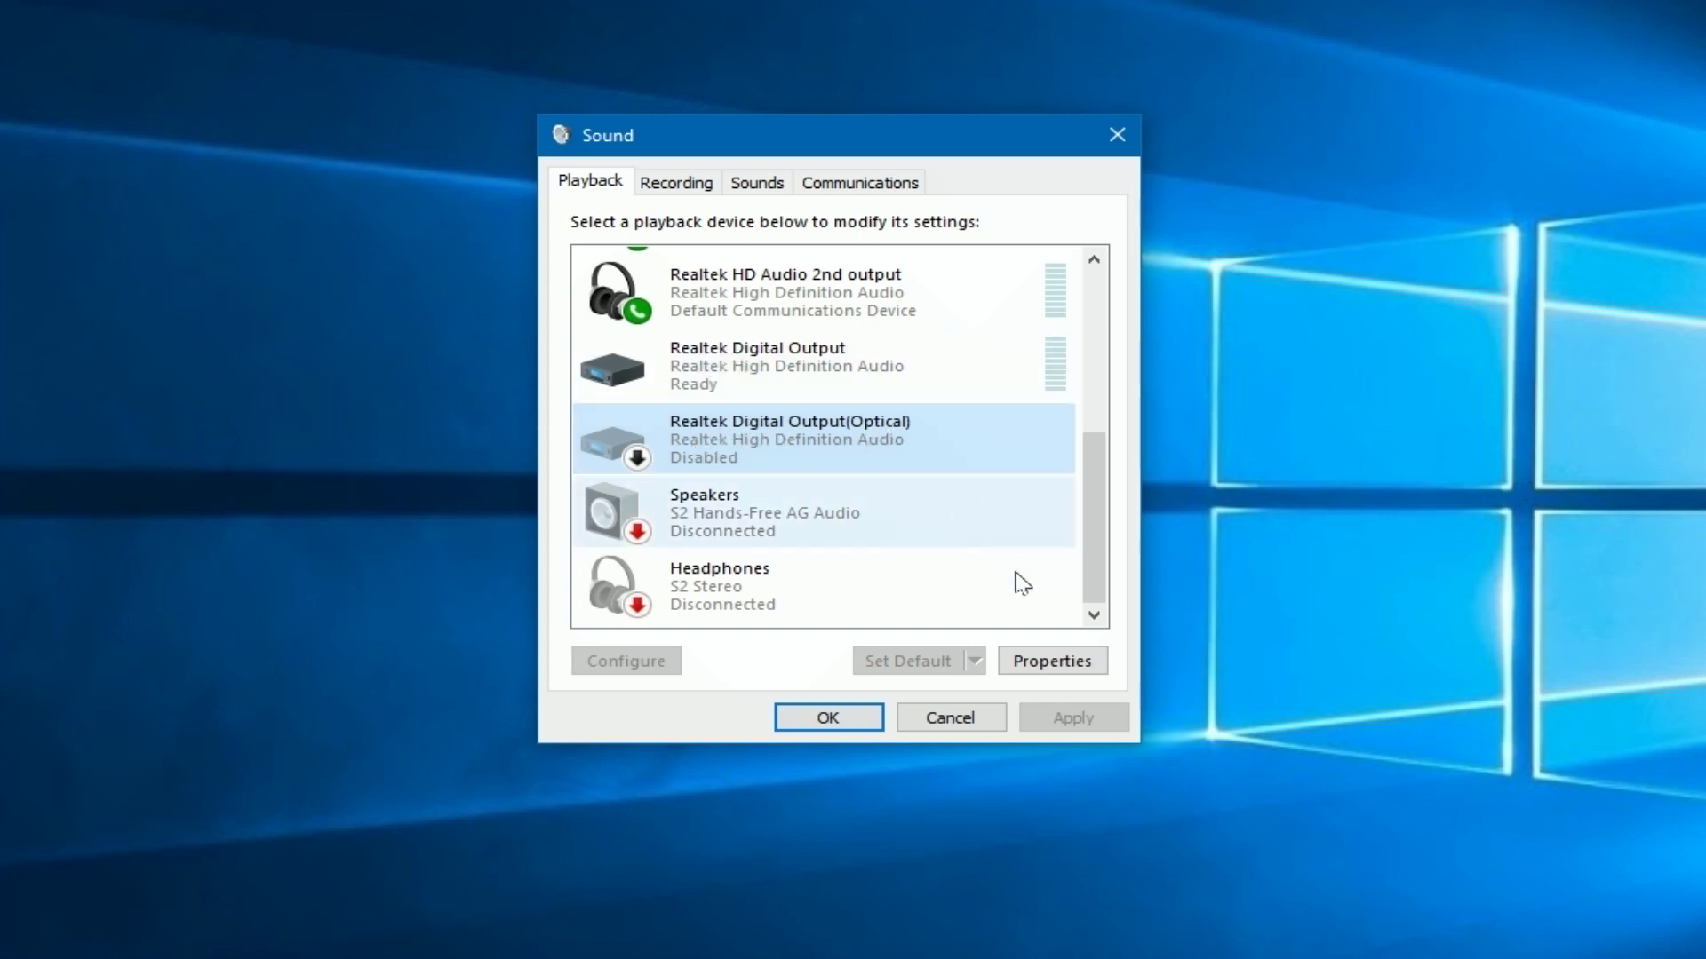
click(1075, 660)
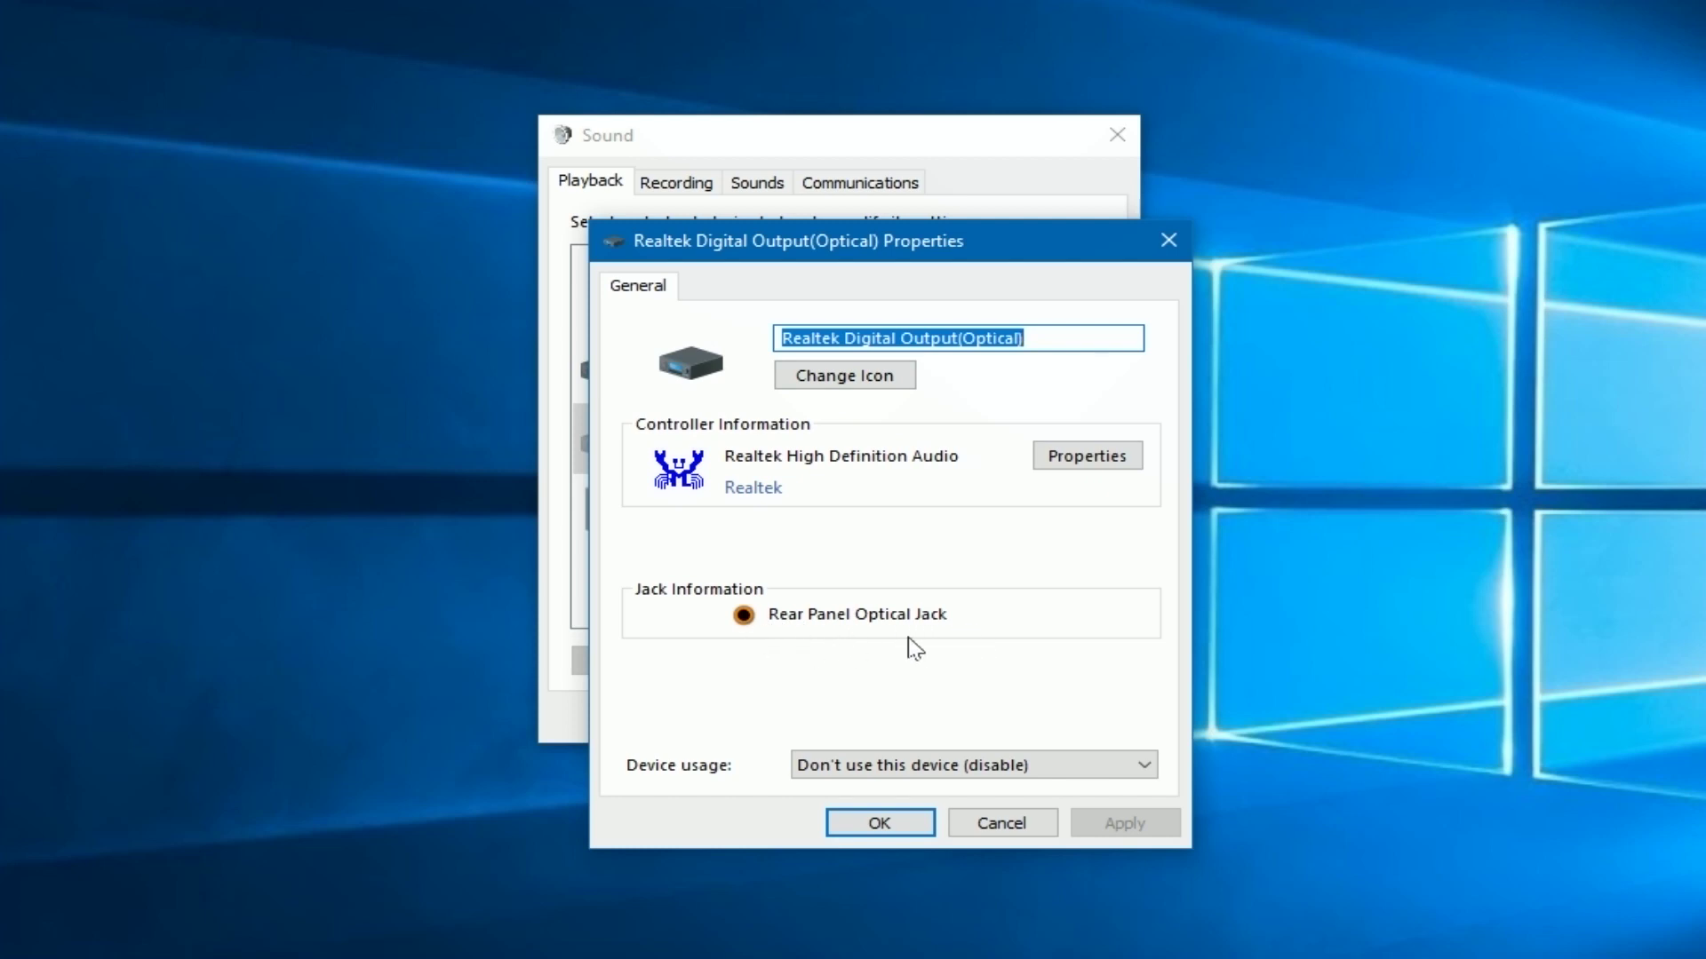
click(1168, 240)
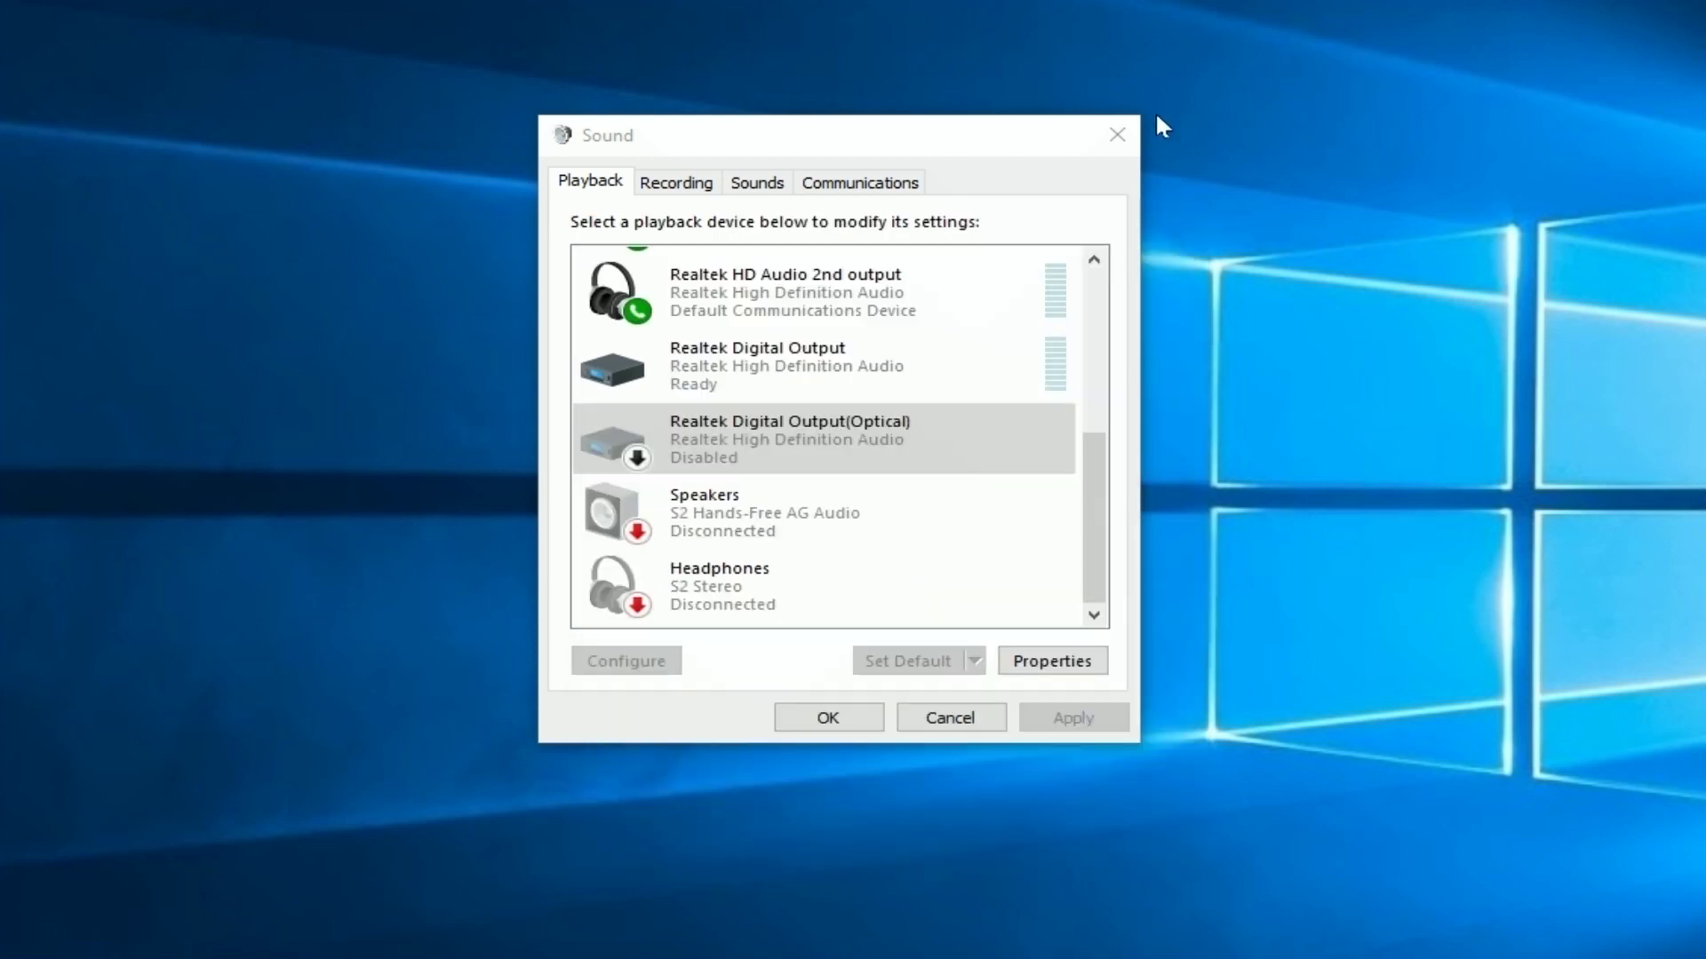
Open the properties of the S2 Hands-Free speakers and view the details of their audio controller
click(716, 520)
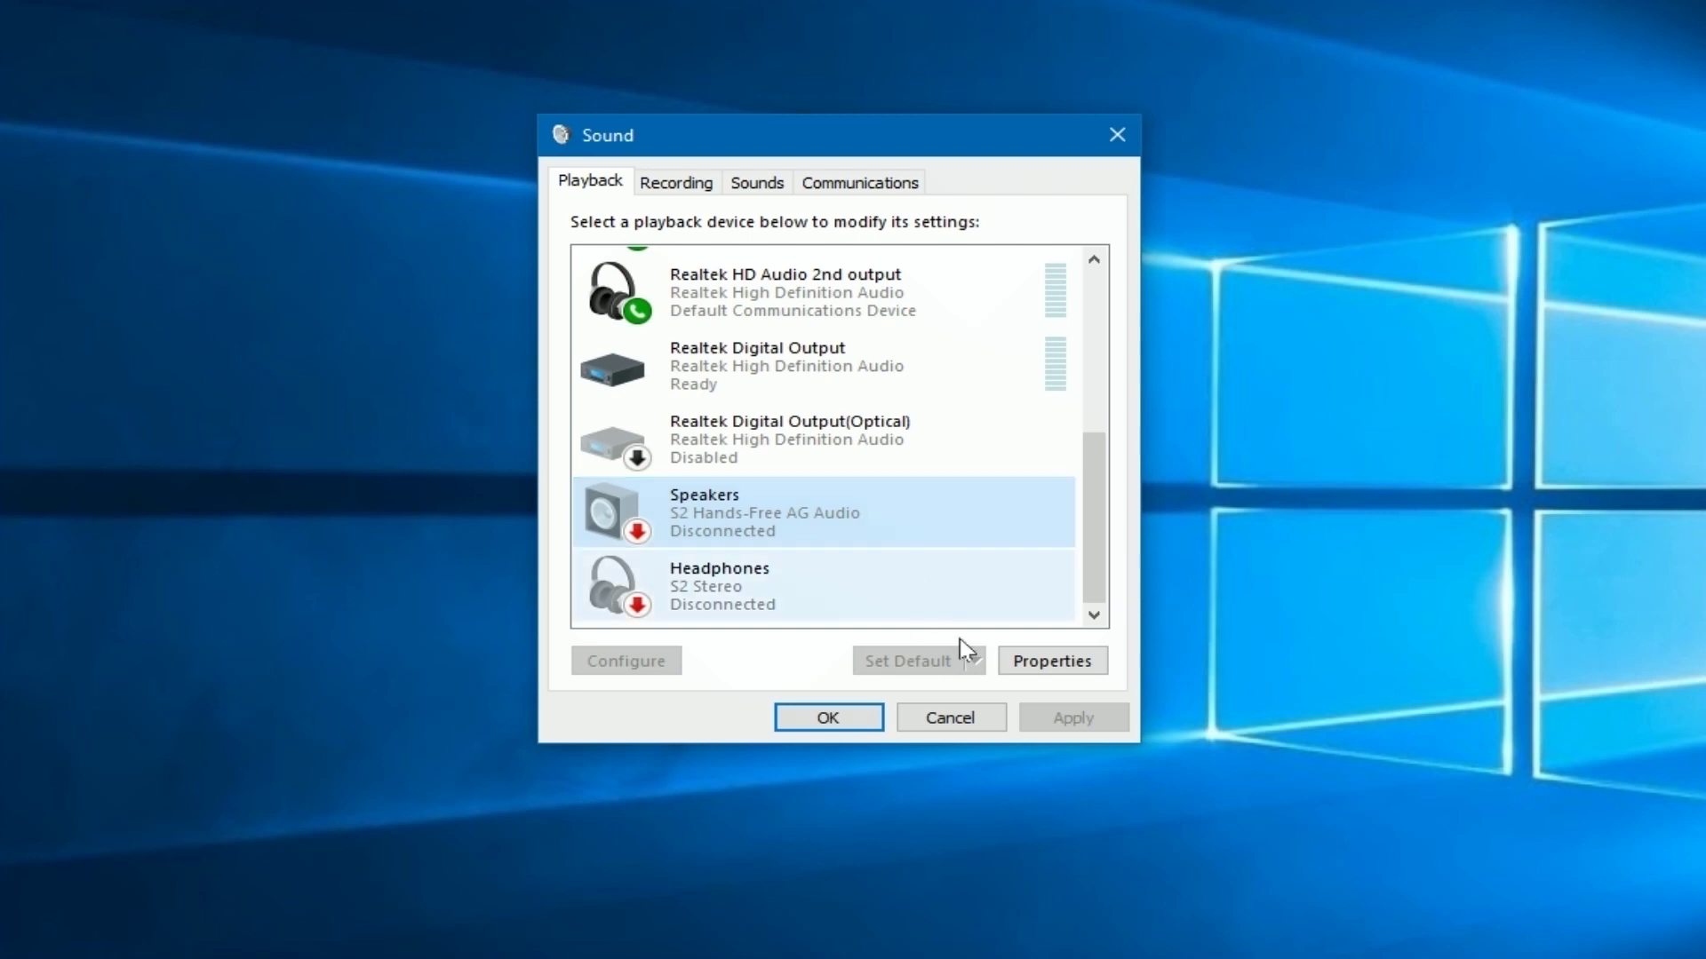
click(1051, 659)
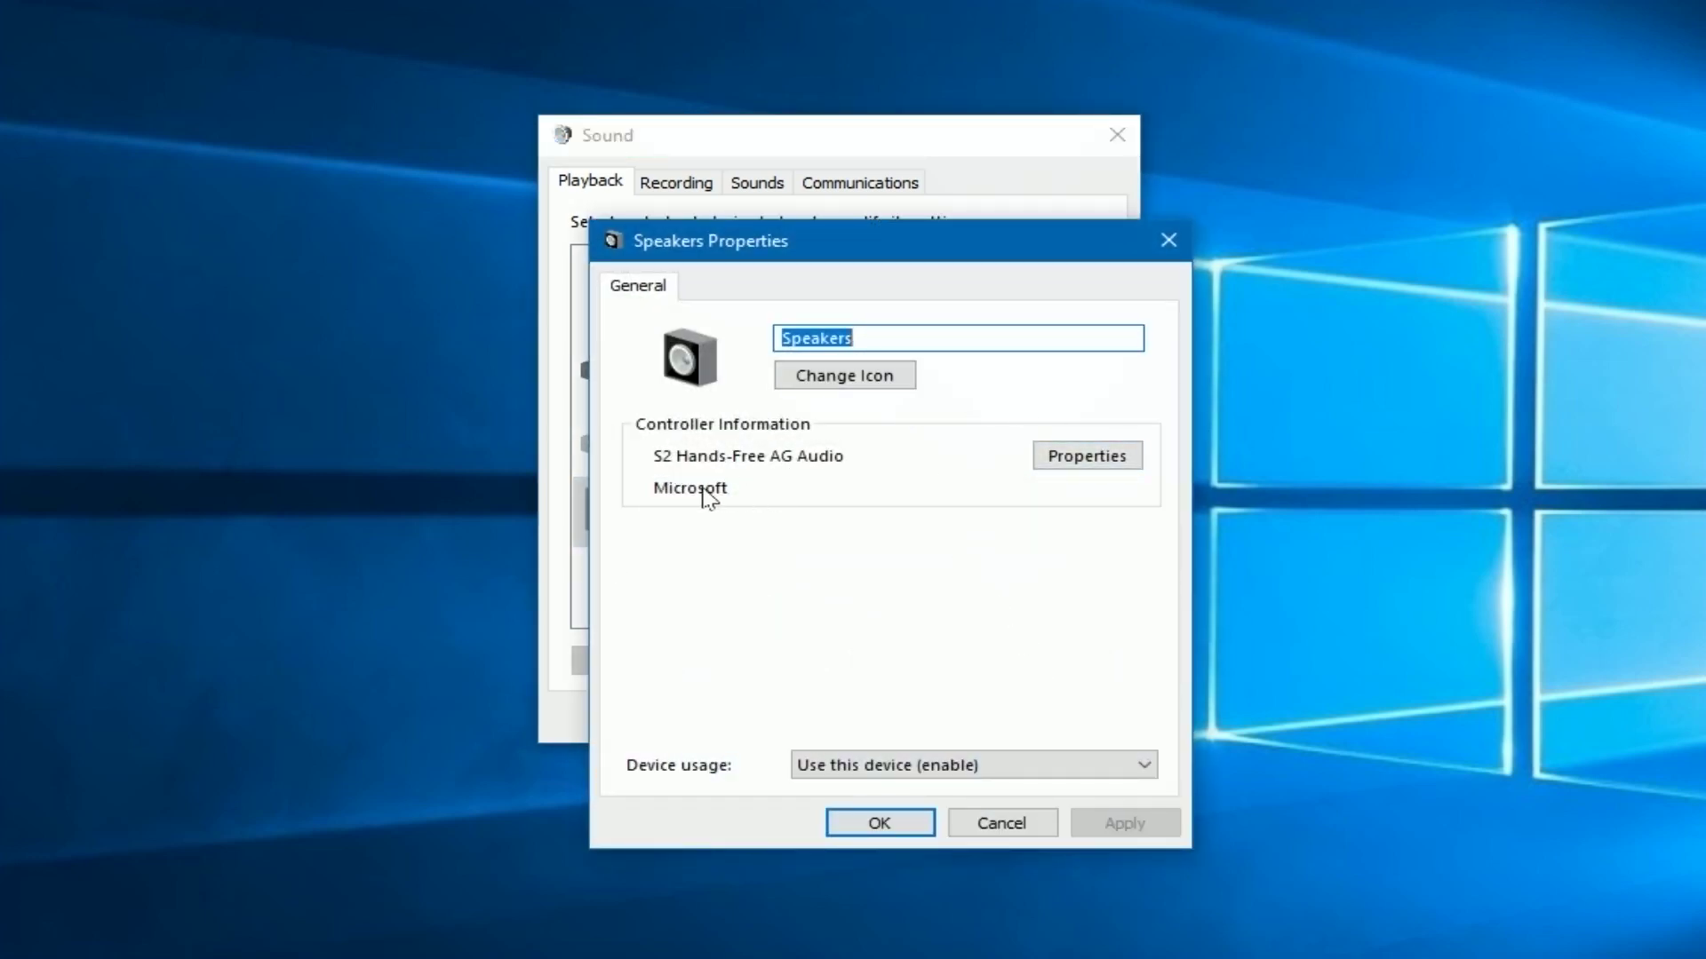
click(1100, 462)
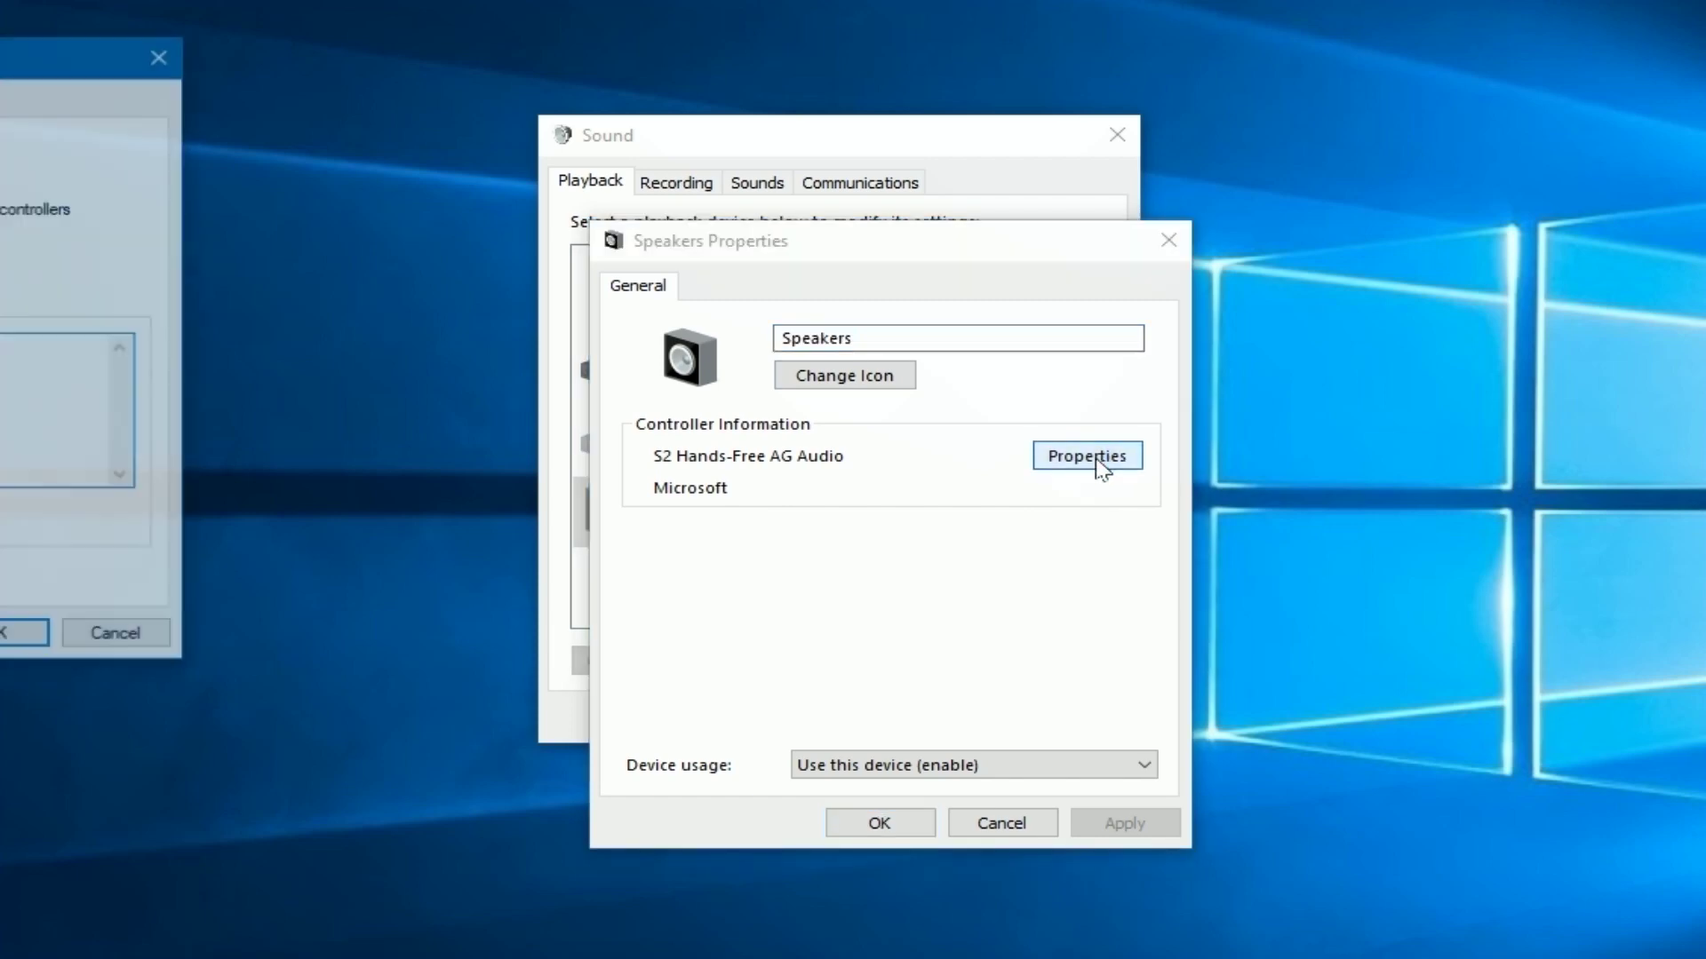
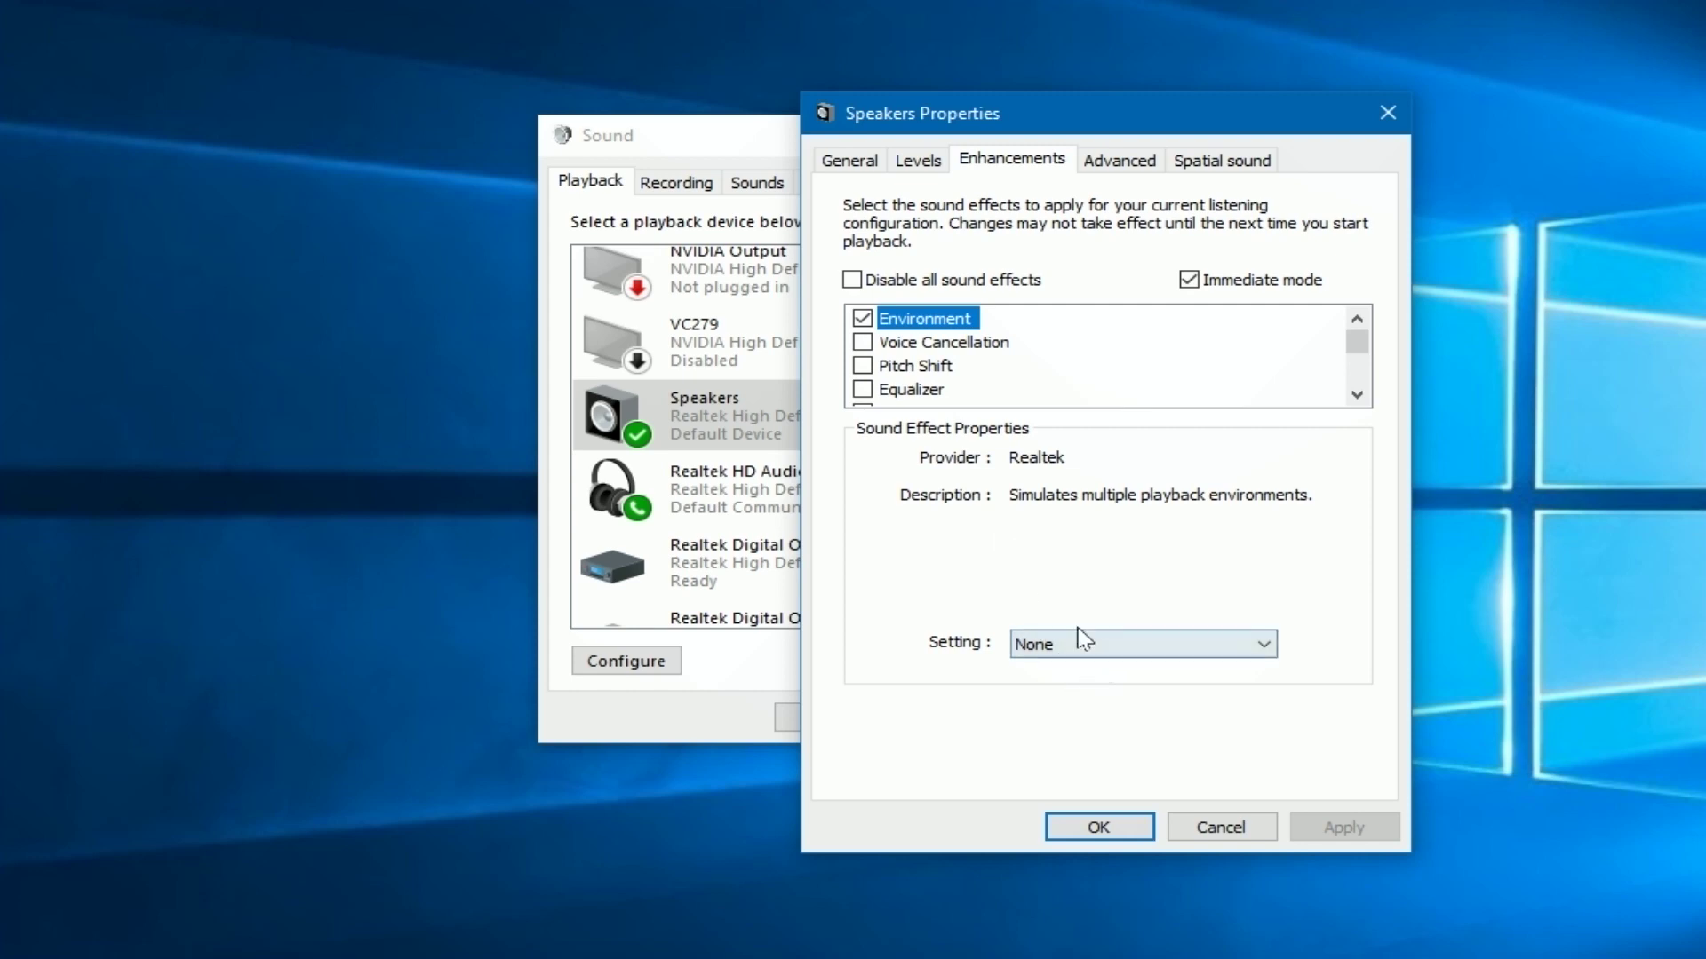
Show the speakers' sound effects in the ASUS audio manager and place its window beside the Realtek speakers' enhancements
click(1079, 647)
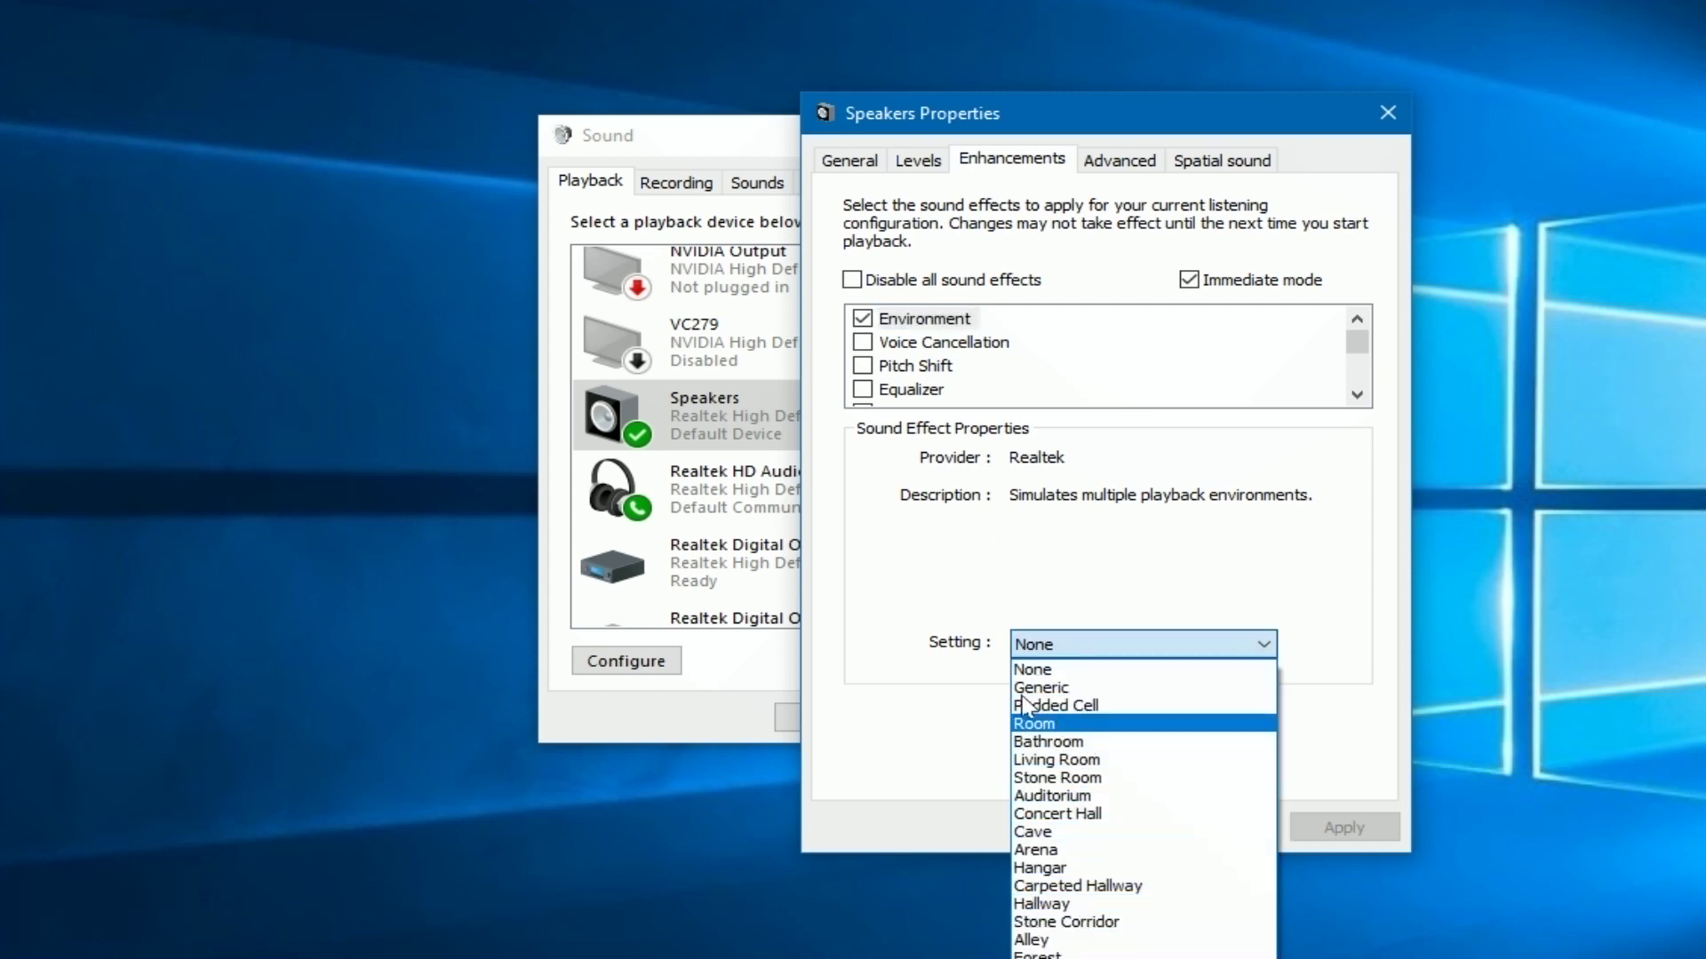
key(Escape)
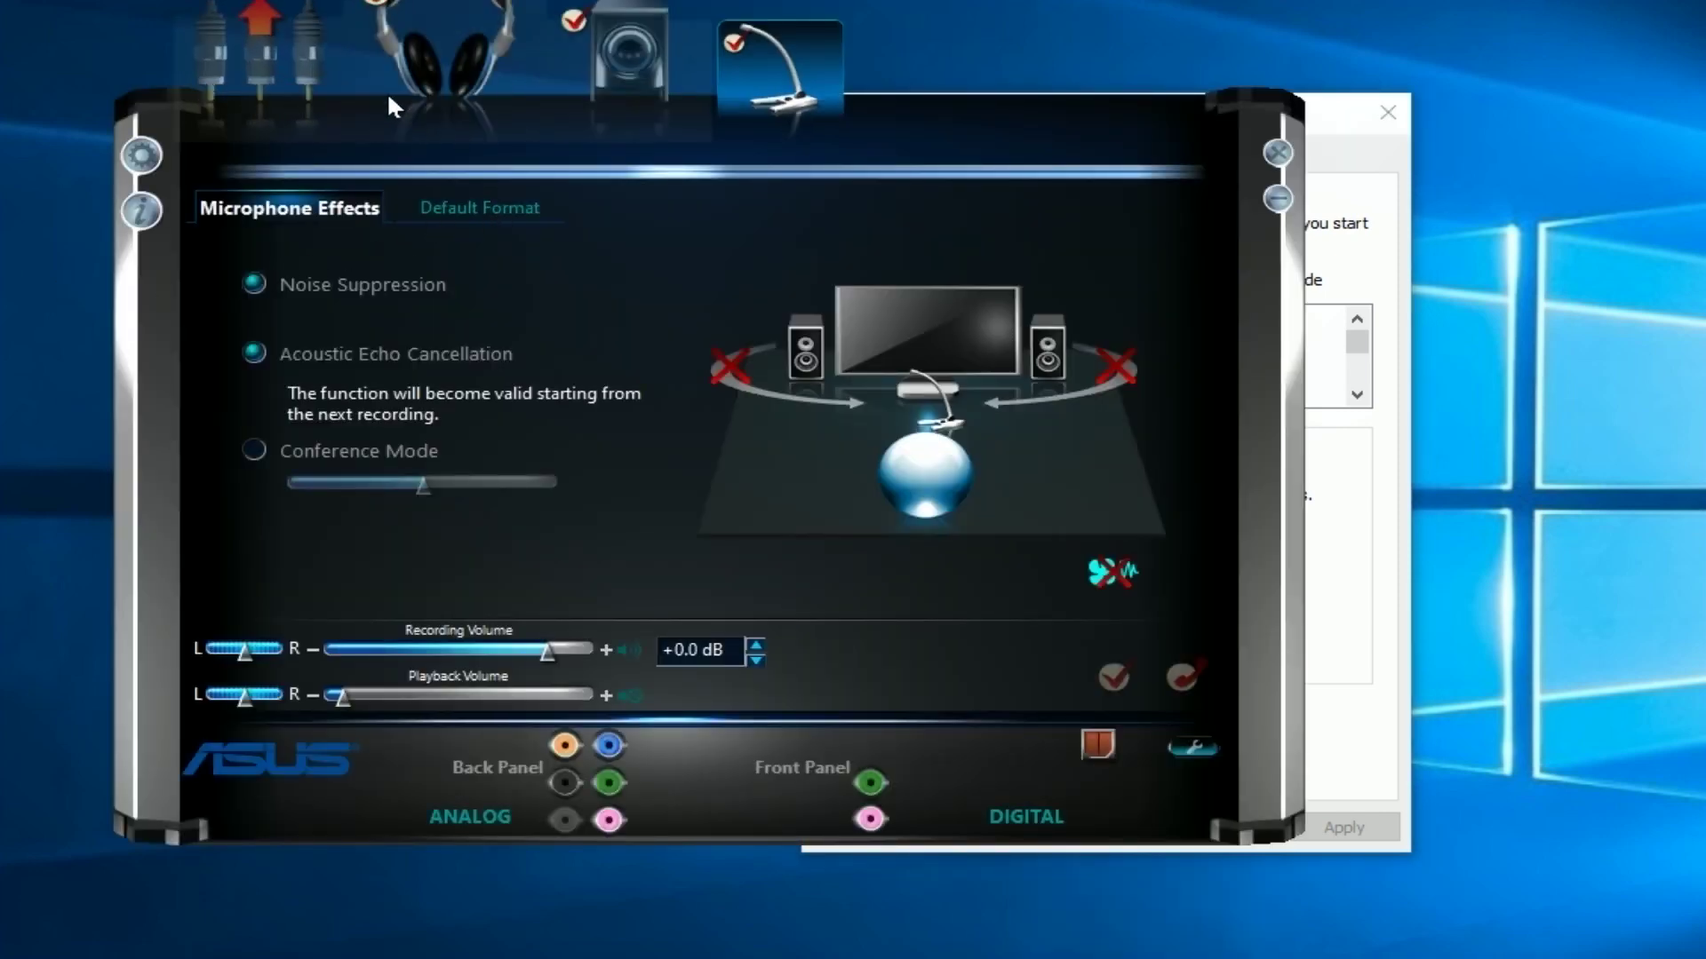
click(574, 51)
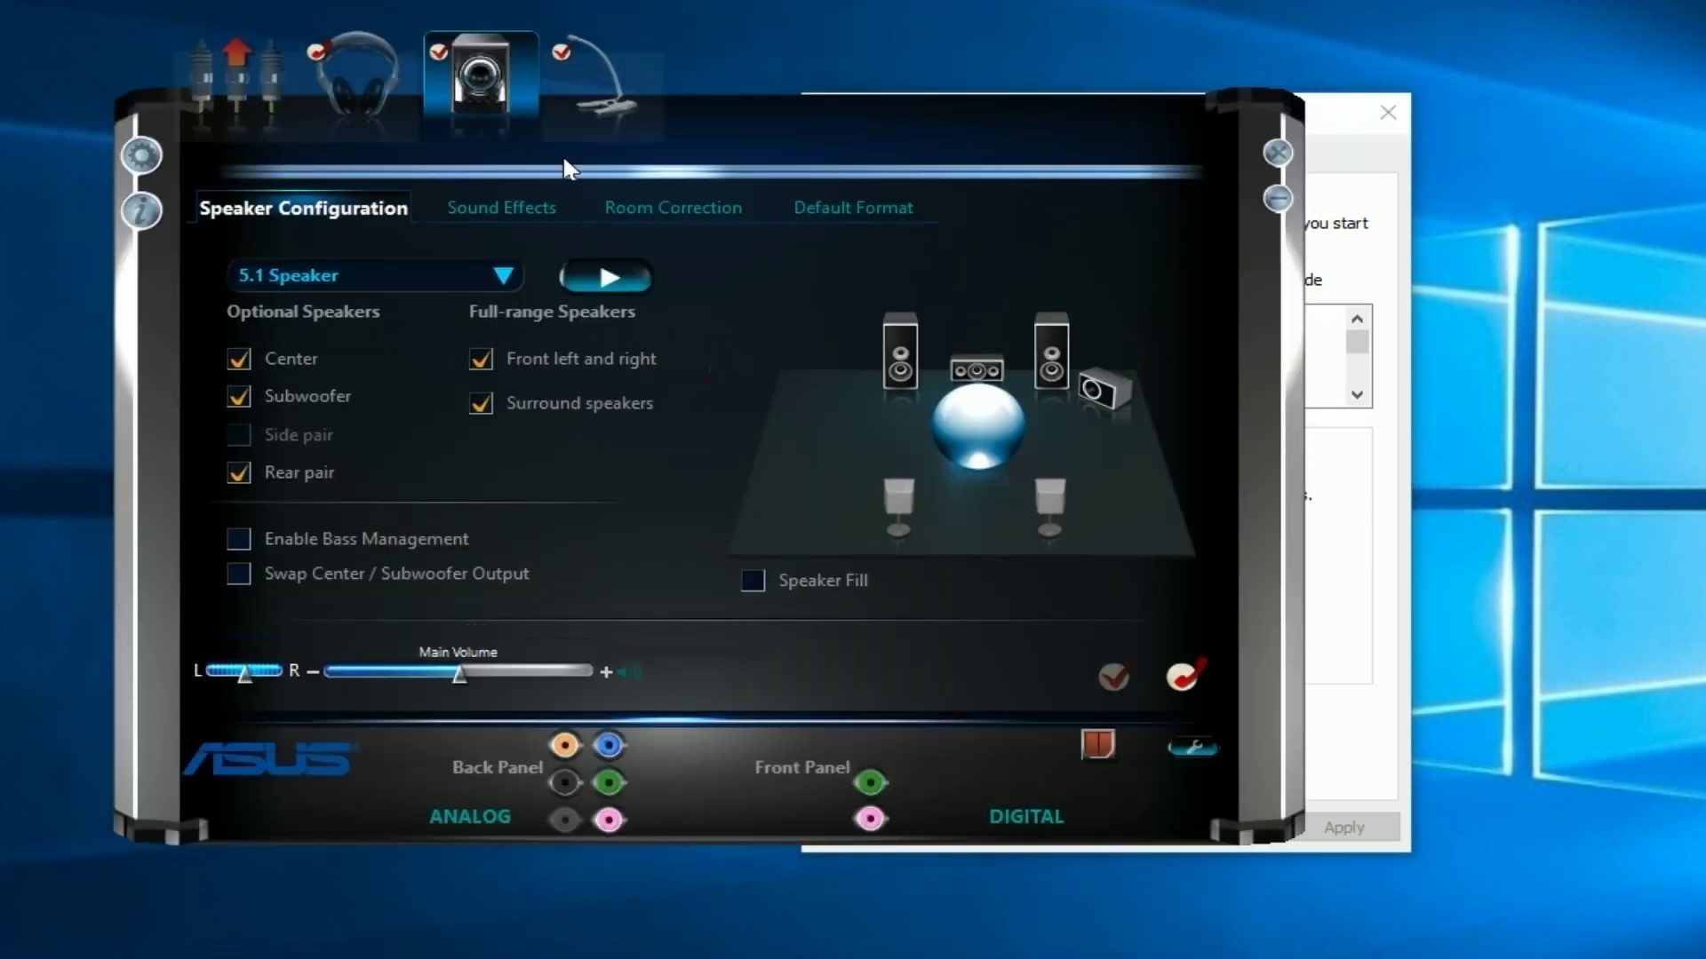
click(521, 210)
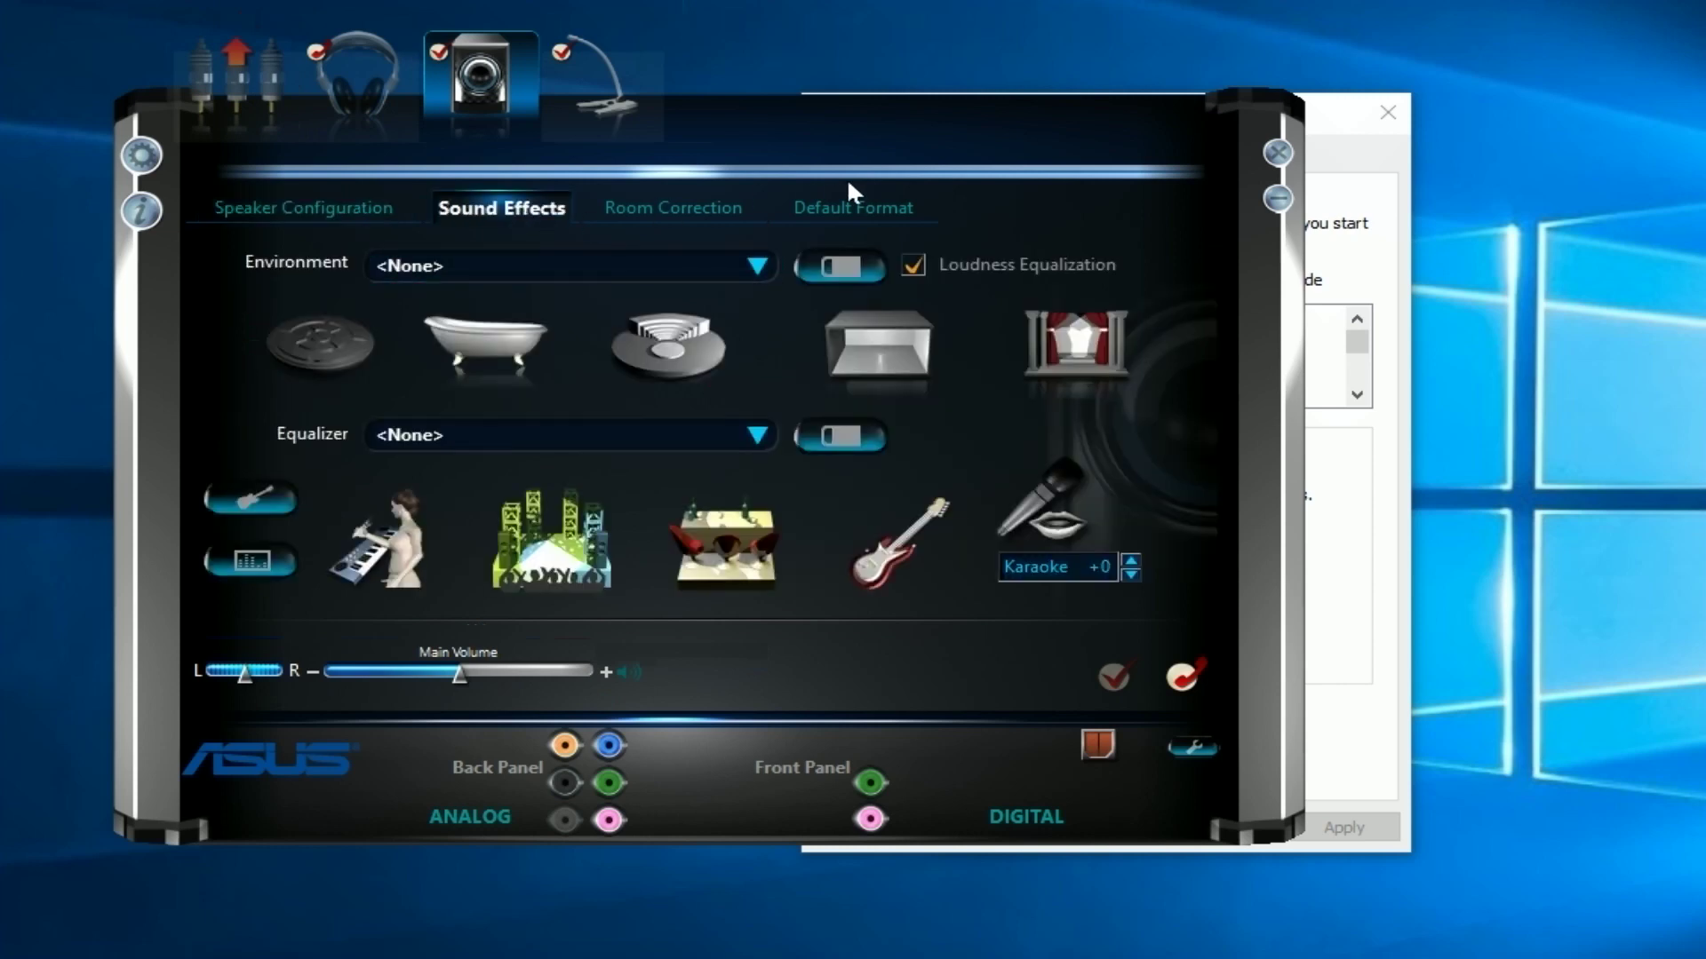
drag(904, 135, 411, 165)
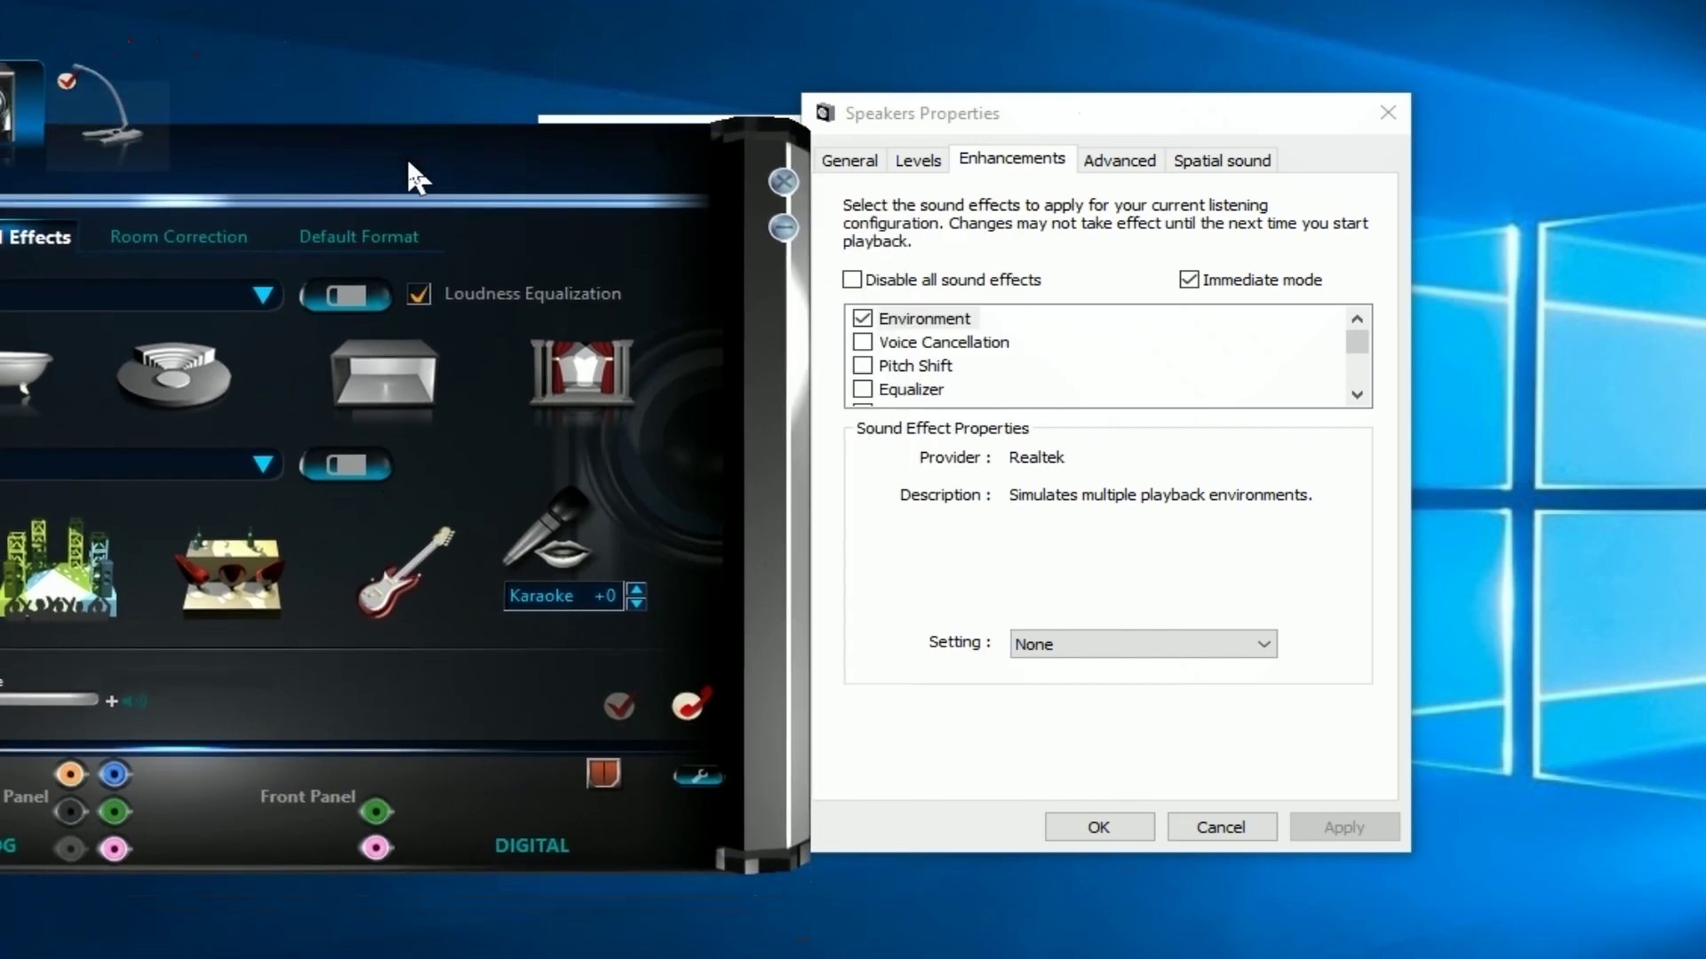
Set the speakers' Environment enhancement to Padded Cell and compare it with the environment shown in the ASUS audio manager
click(1093, 642)
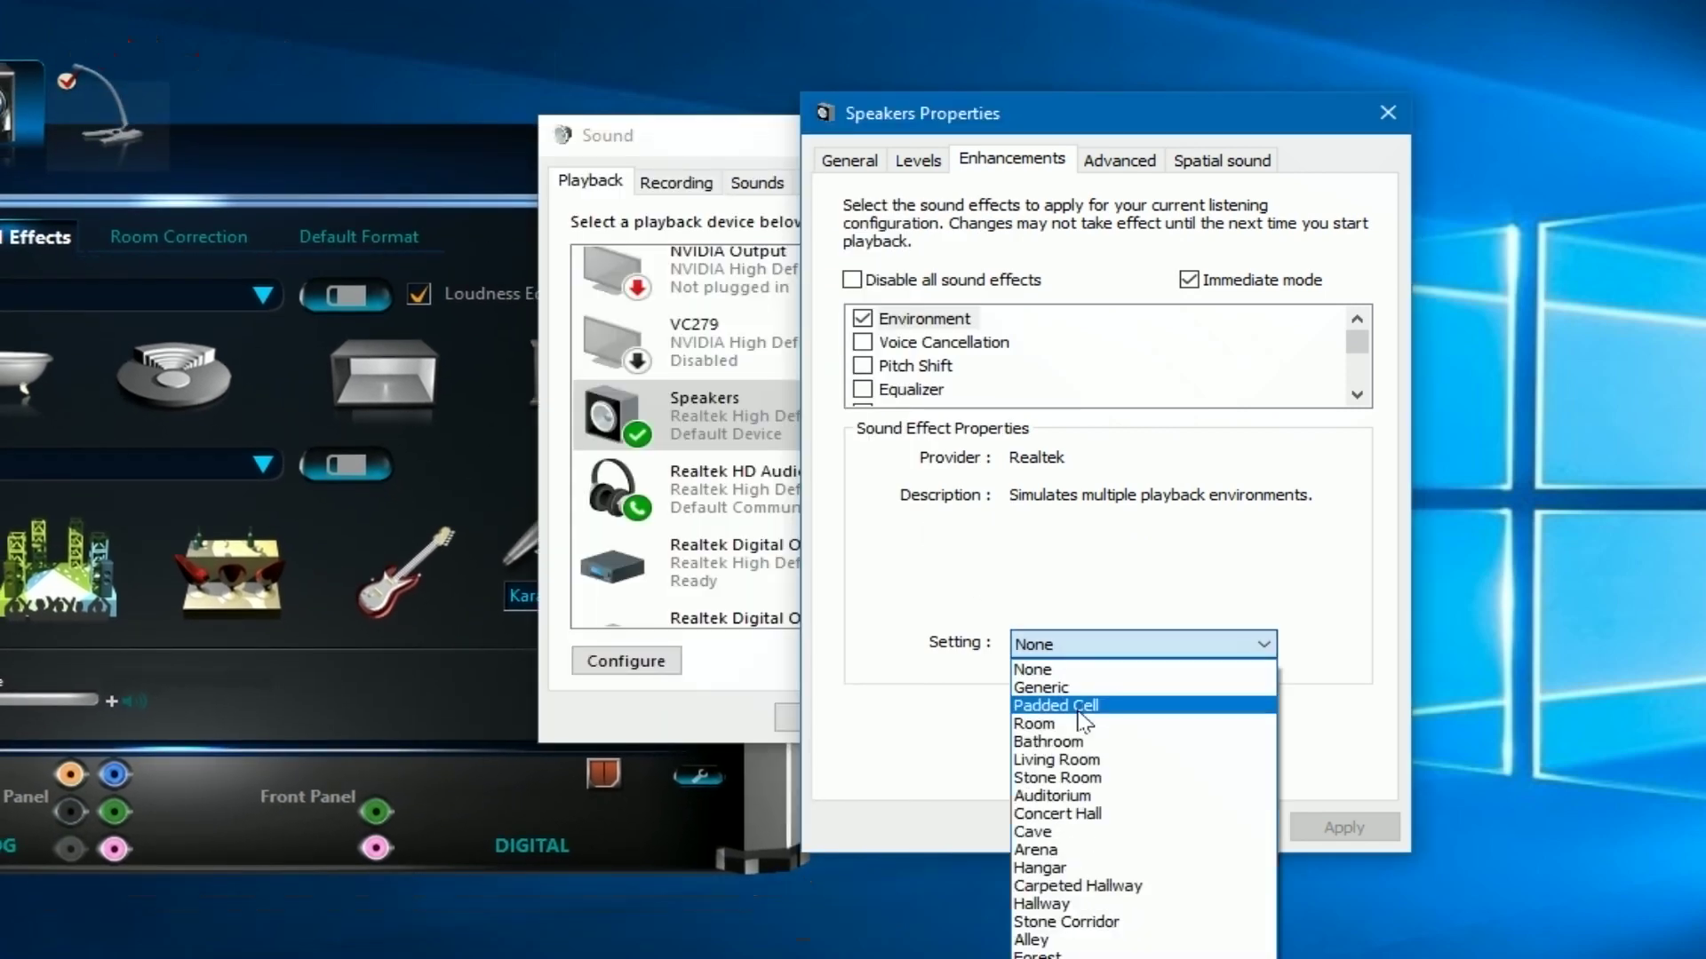
click(1173, 706)
drag(380, 153, 741, 138)
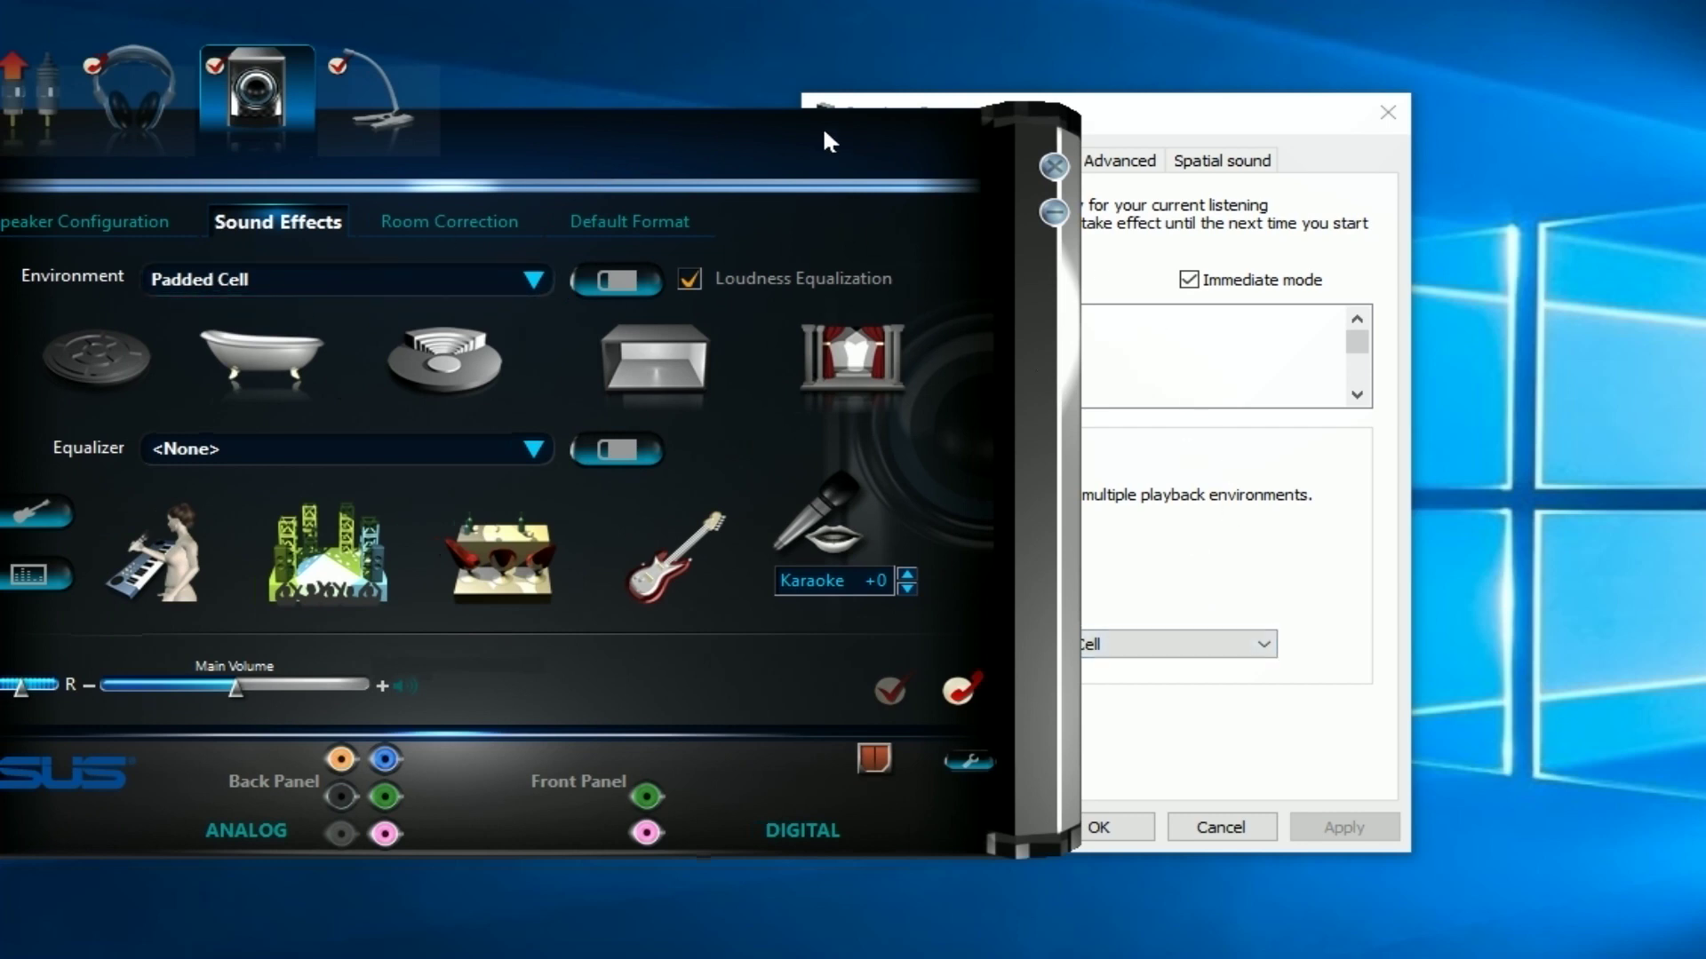
drag(815, 142, 714, 129)
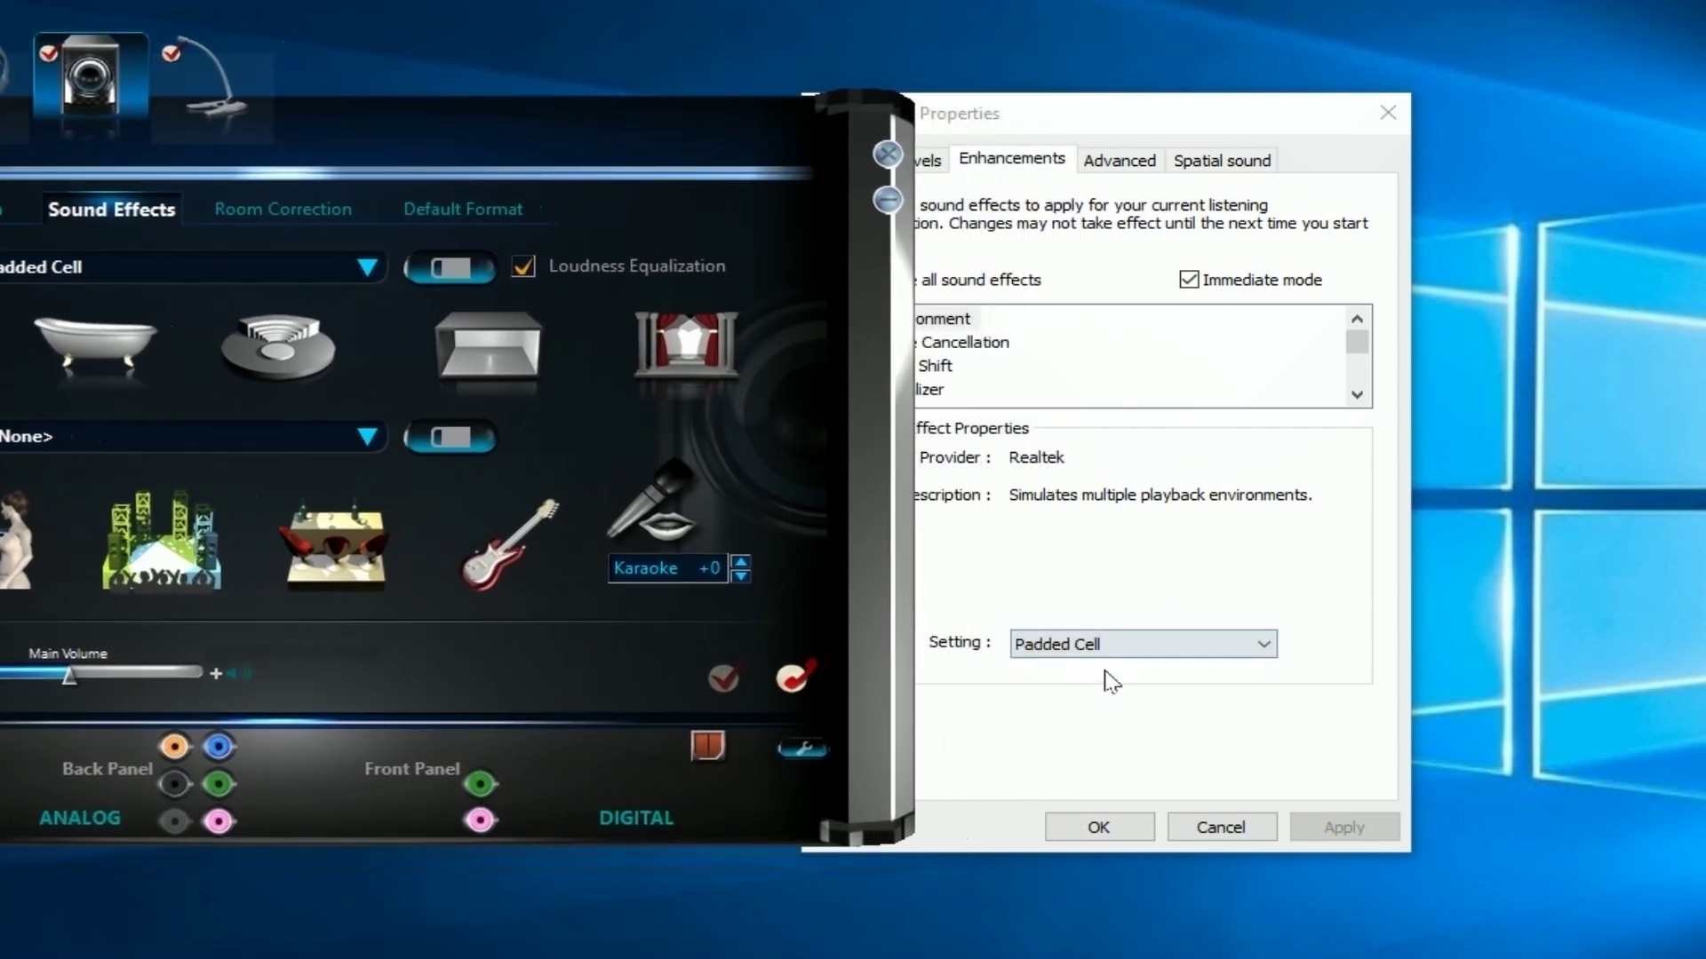
Set the speakers' Environment enhancement to Hangar and enable the Equalizer enhancement with the Jazz setting
click(1106, 645)
click(1057, 867)
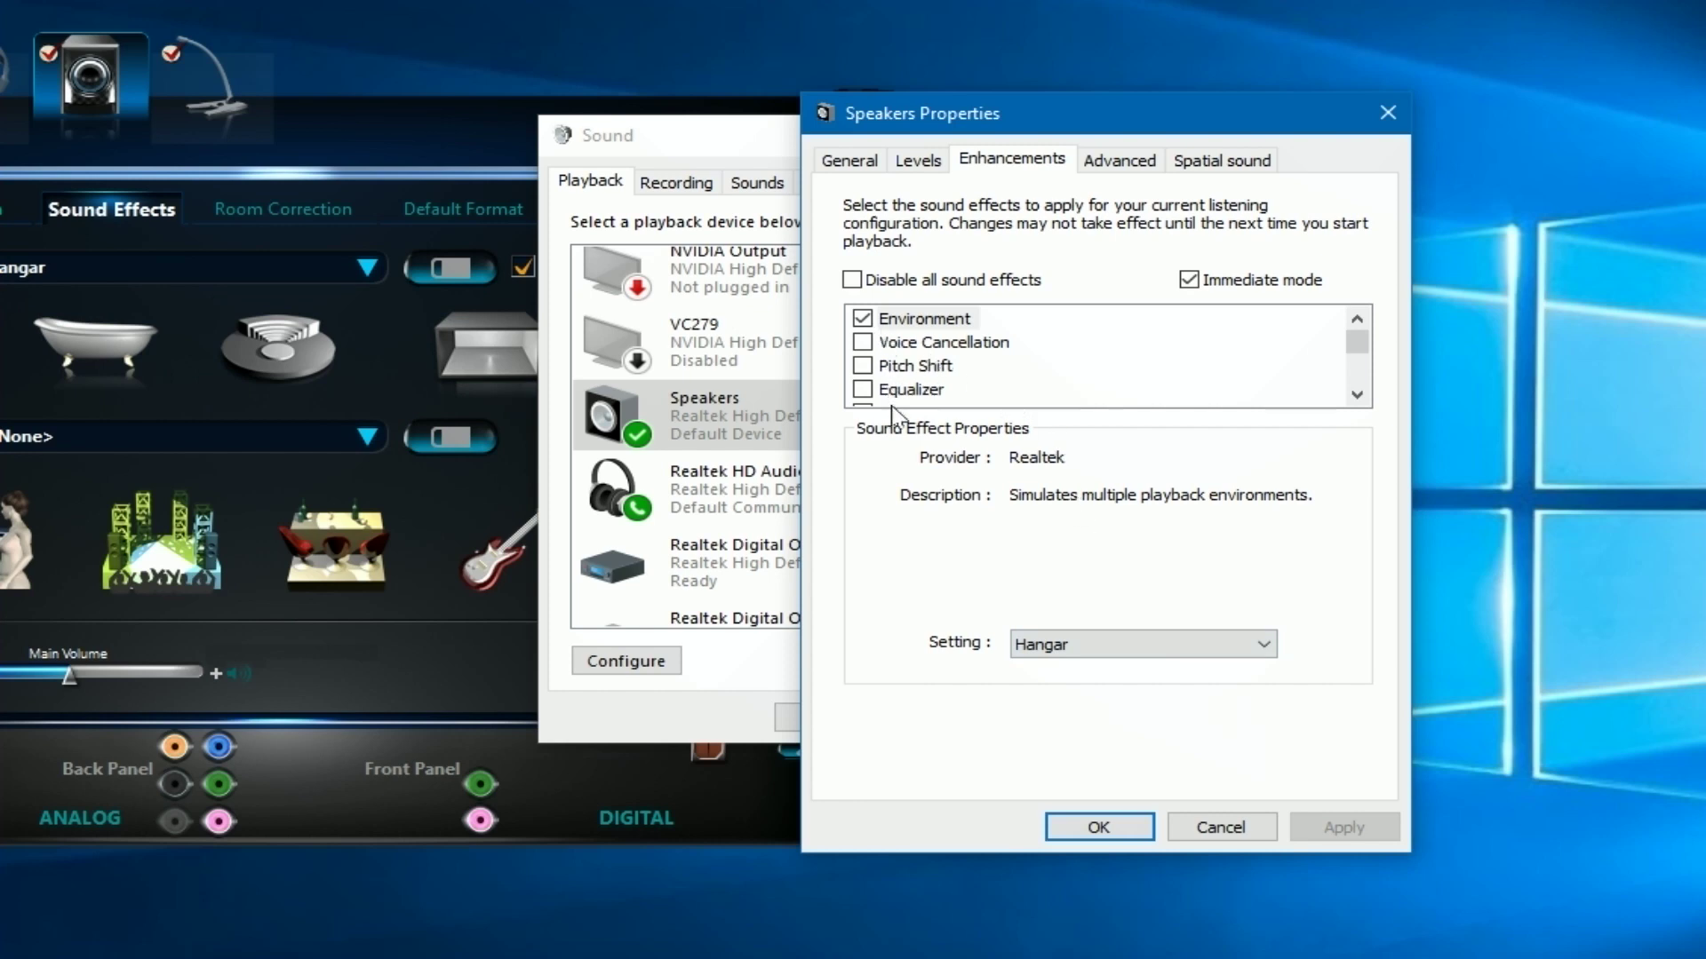
click(938, 393)
click(862, 391)
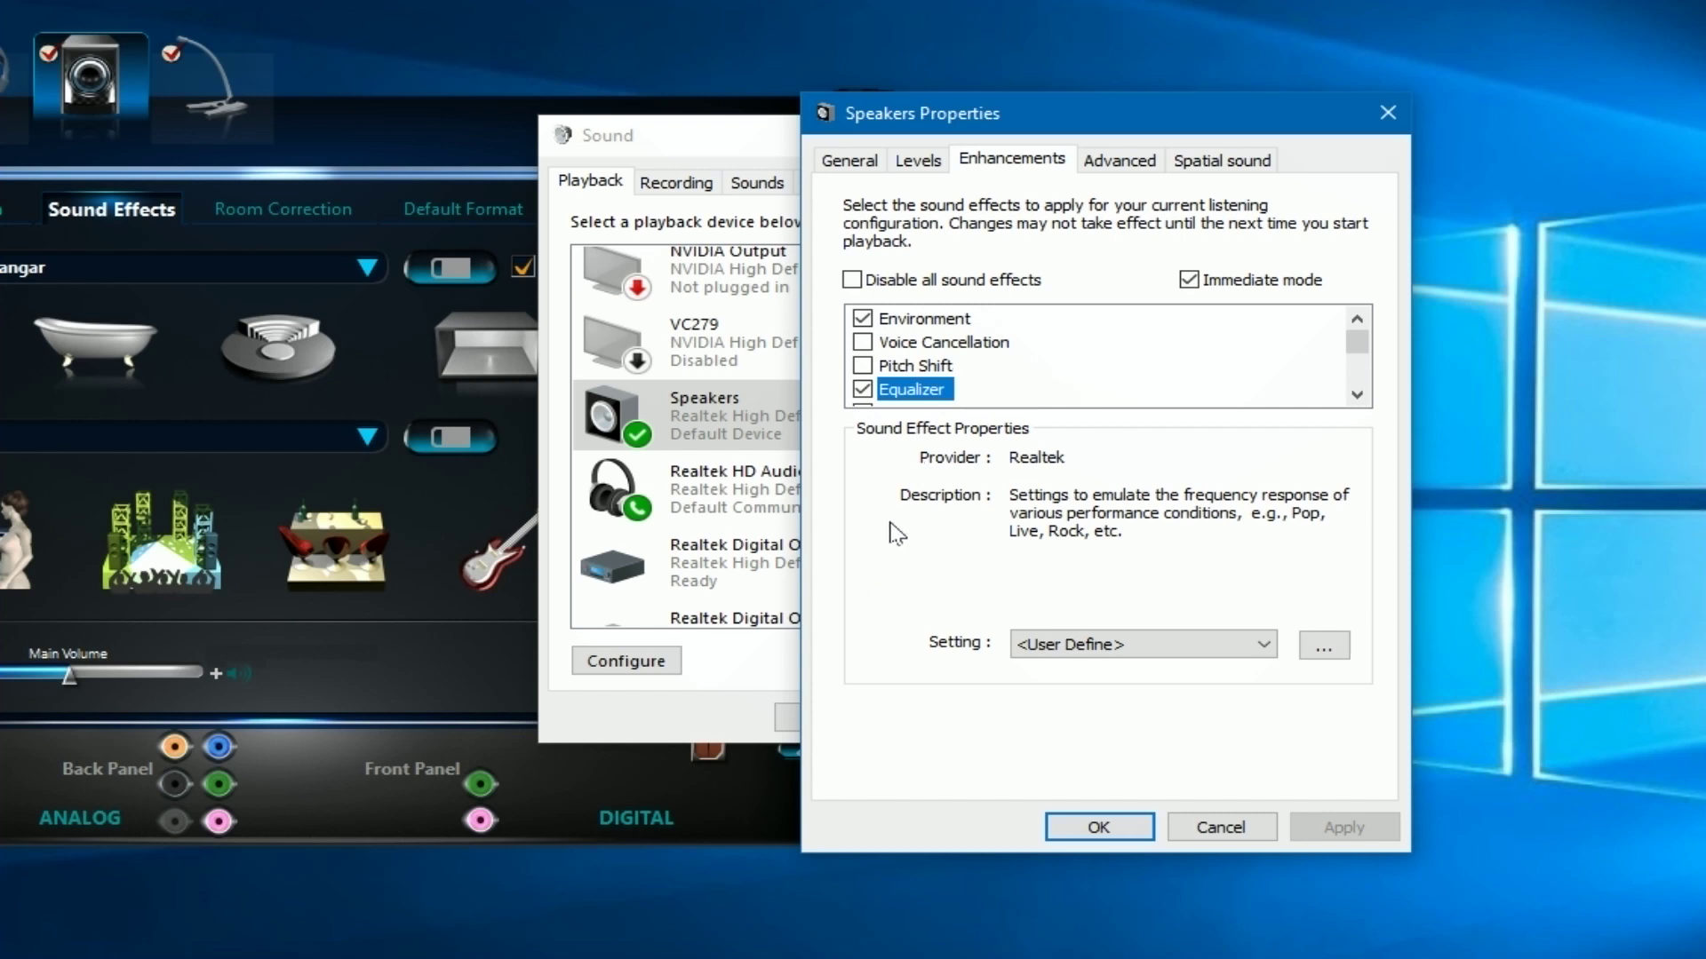
click(1093, 643)
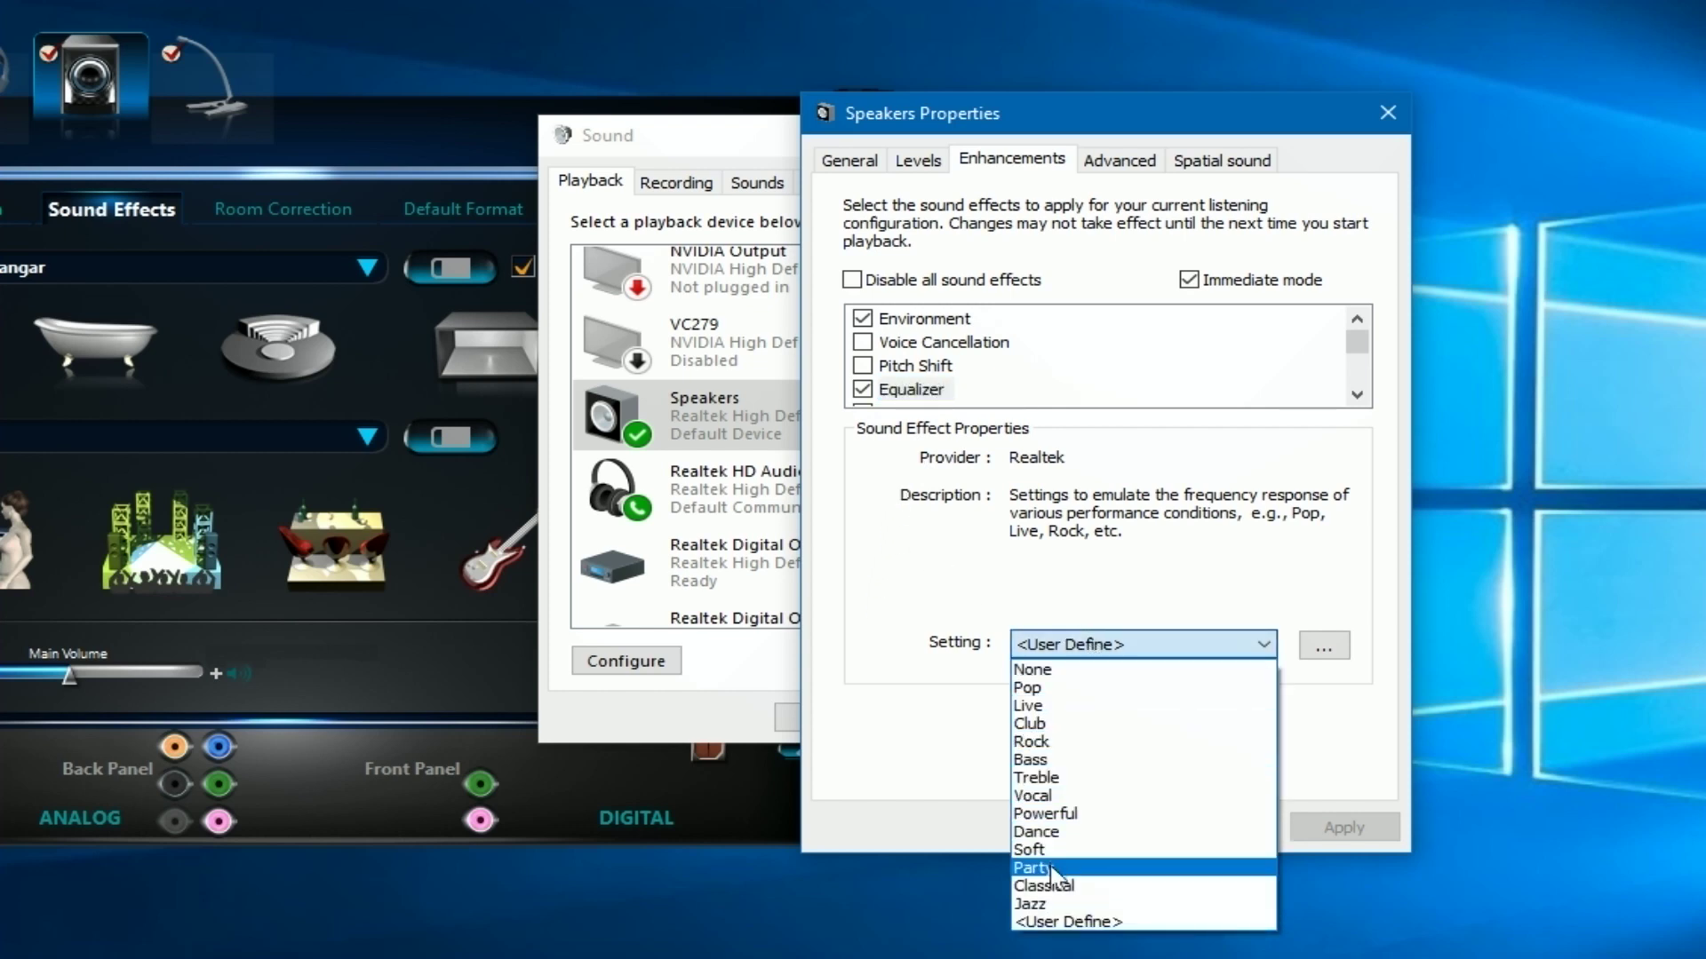
click(1044, 904)
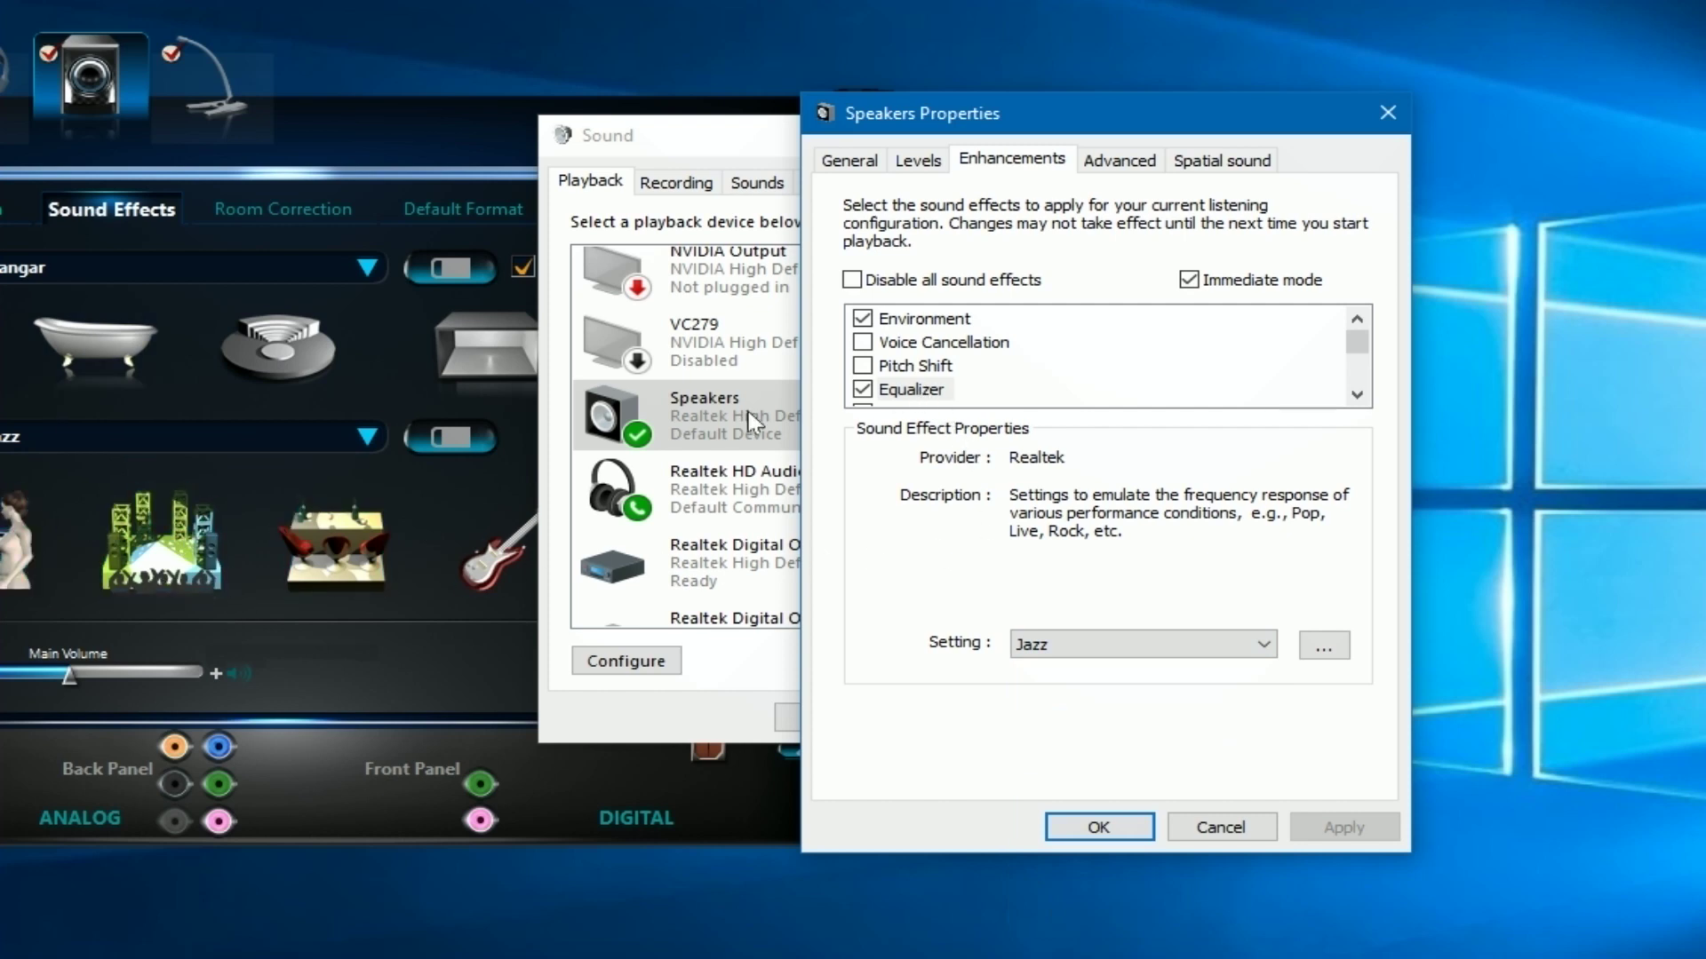
Show the equalizer's frequency sliders in the ASUS audio manager and compare them with the speakers' Equalizer enhancement
click(450, 437)
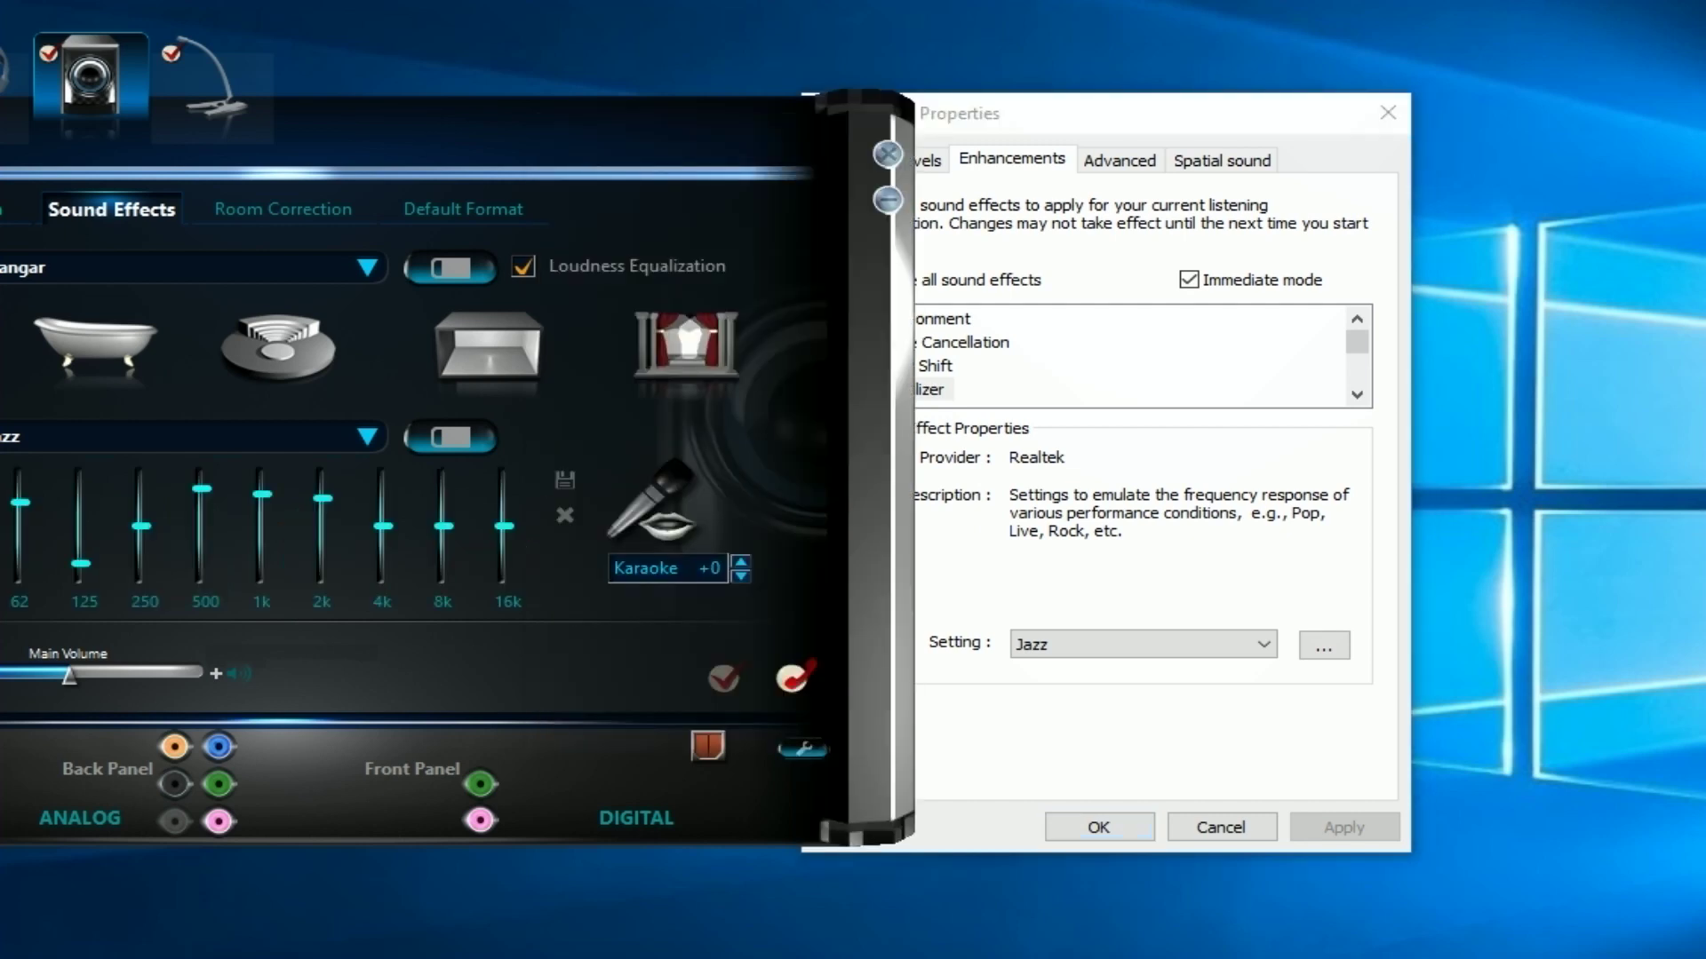
drag(435, 165, 670, 147)
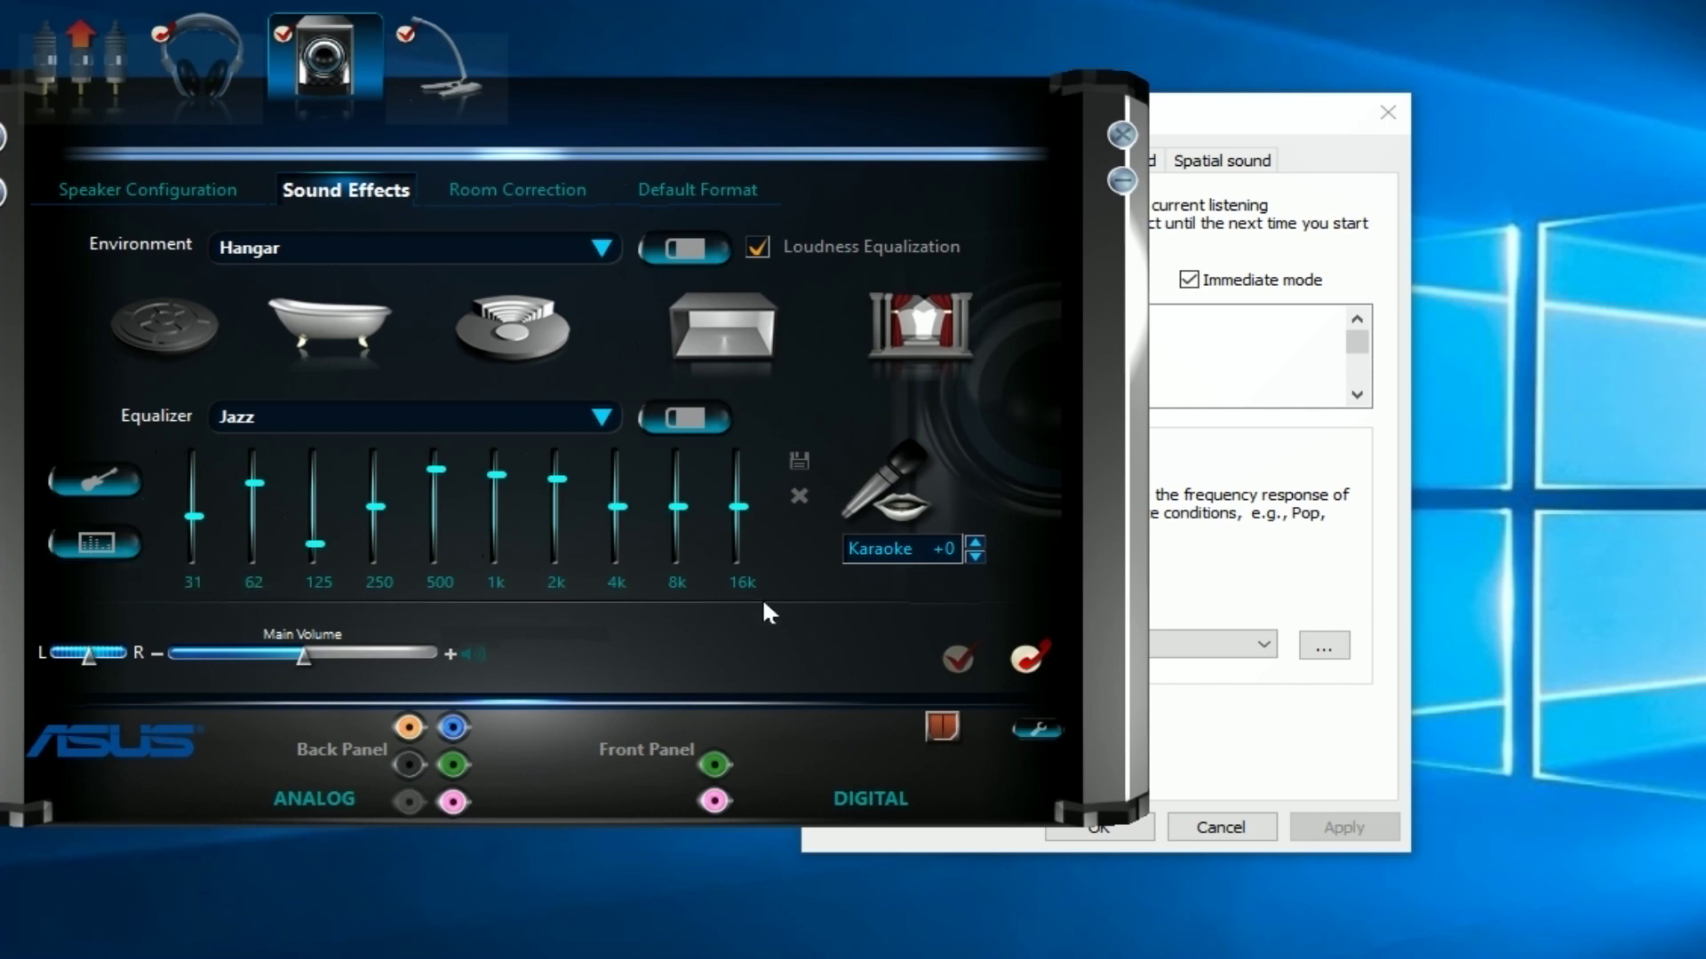
drag(828, 101, 605, 85)
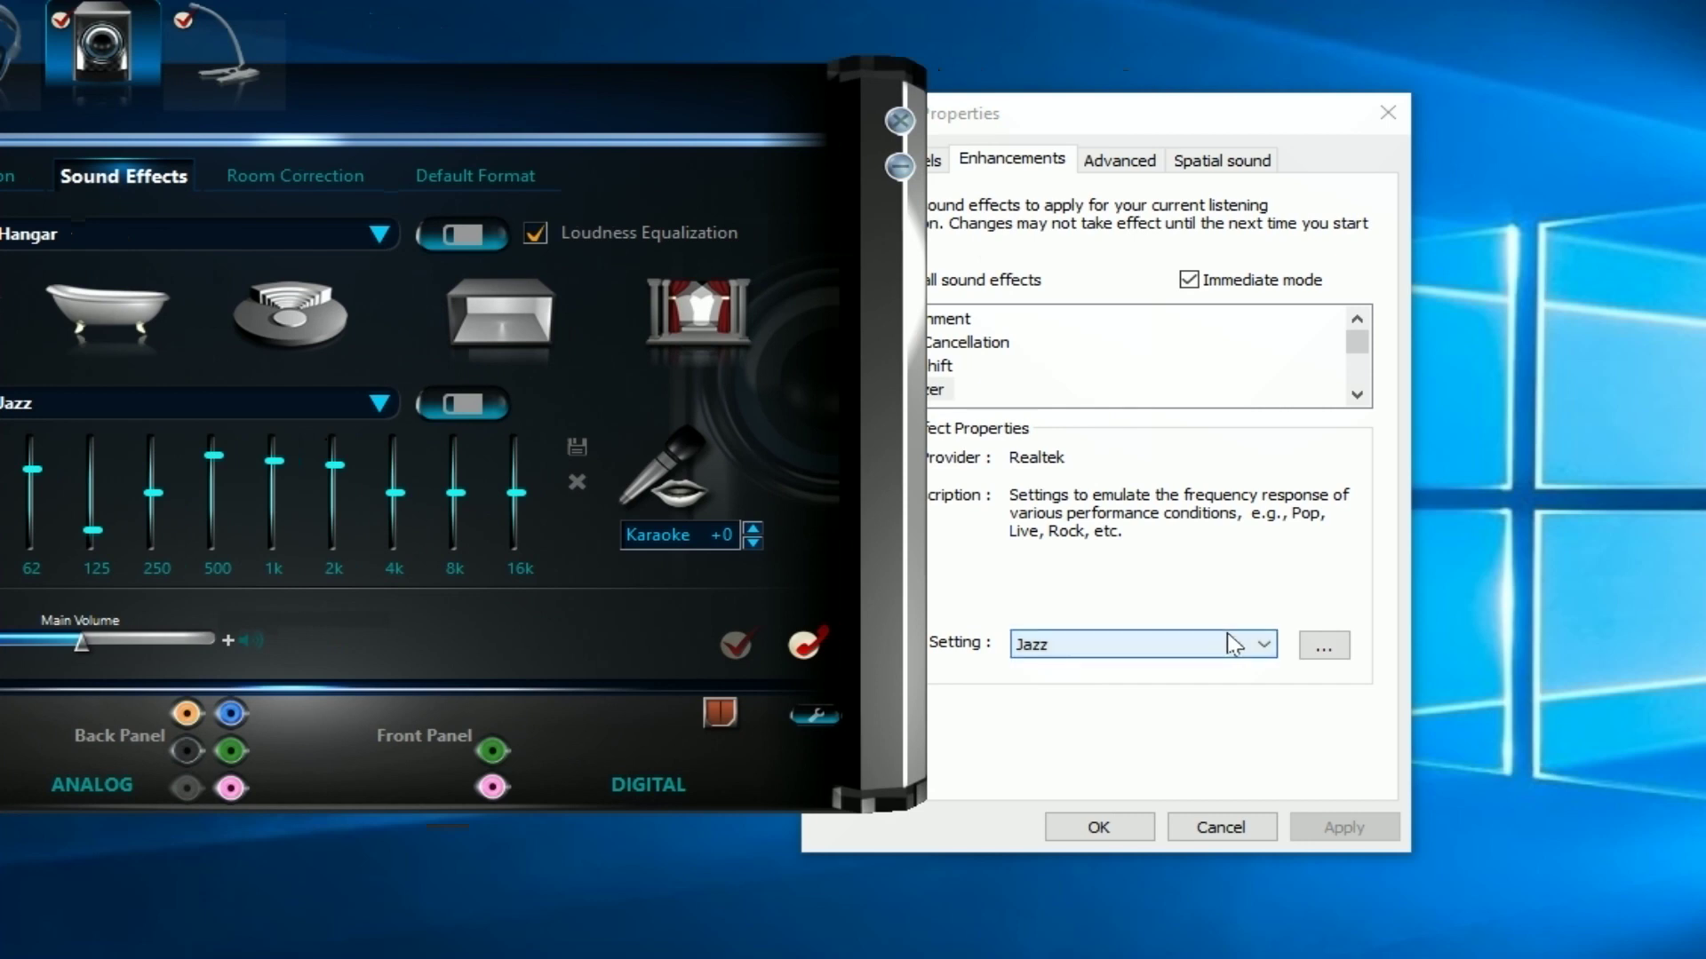
click(1195, 558)
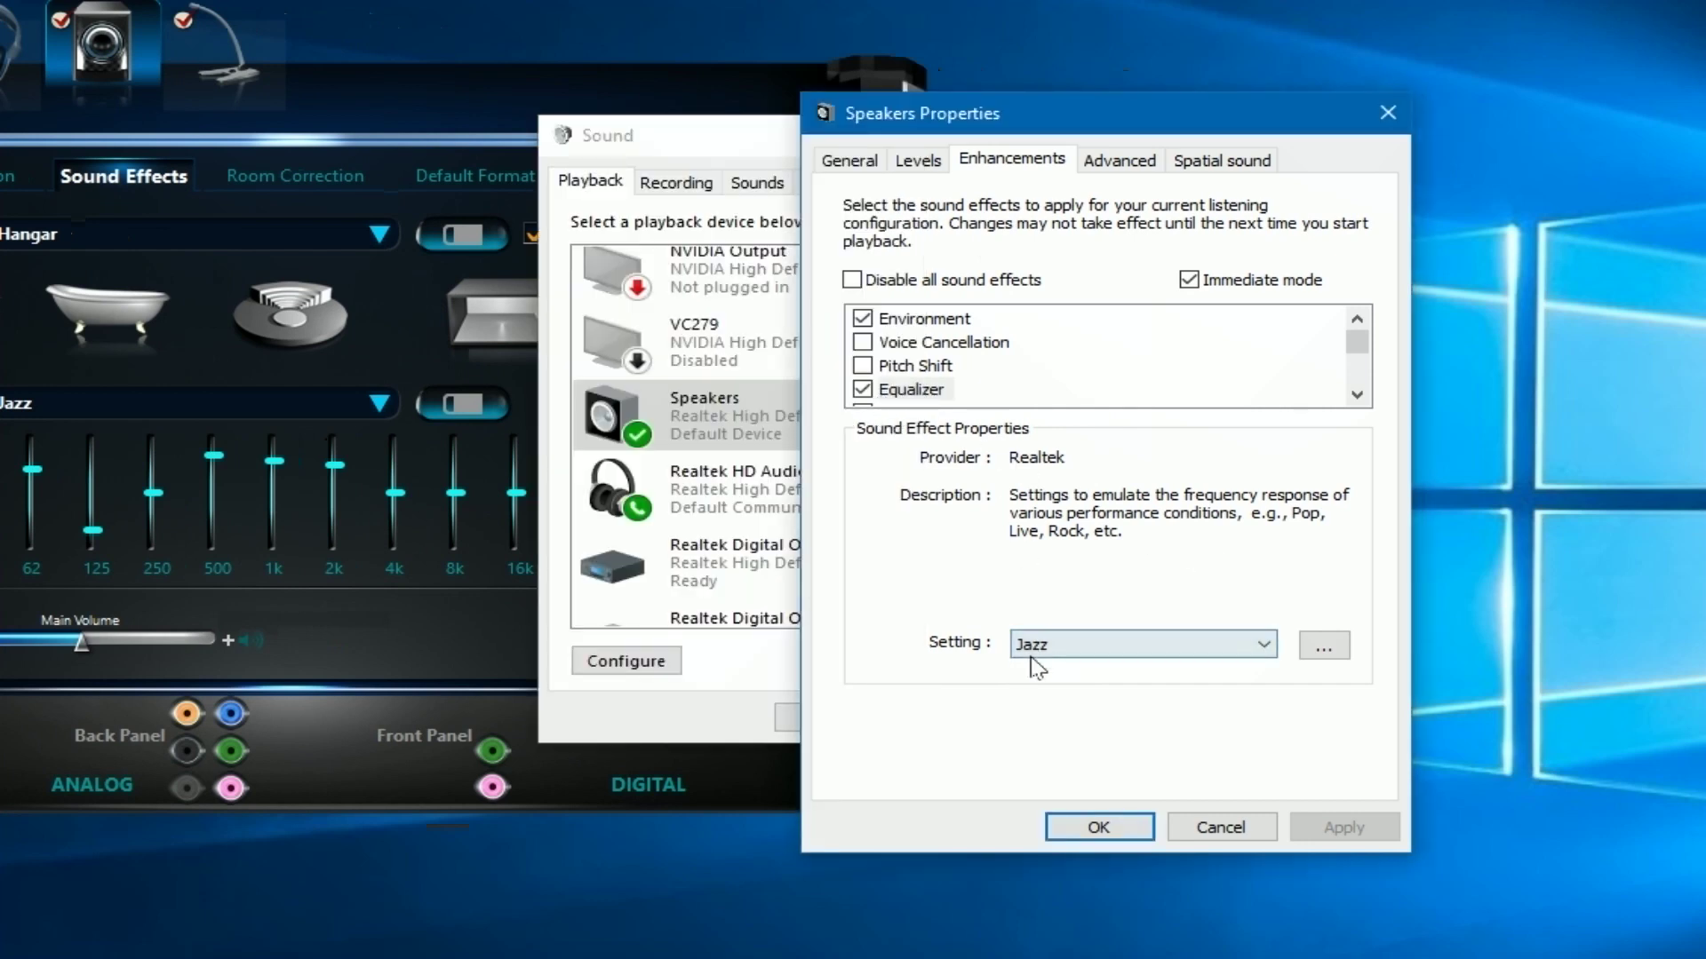
Open the Equalizer's graphic EQ, raise the 125 Hz band and lower it again, and close the graphic EQ
click(1323, 647)
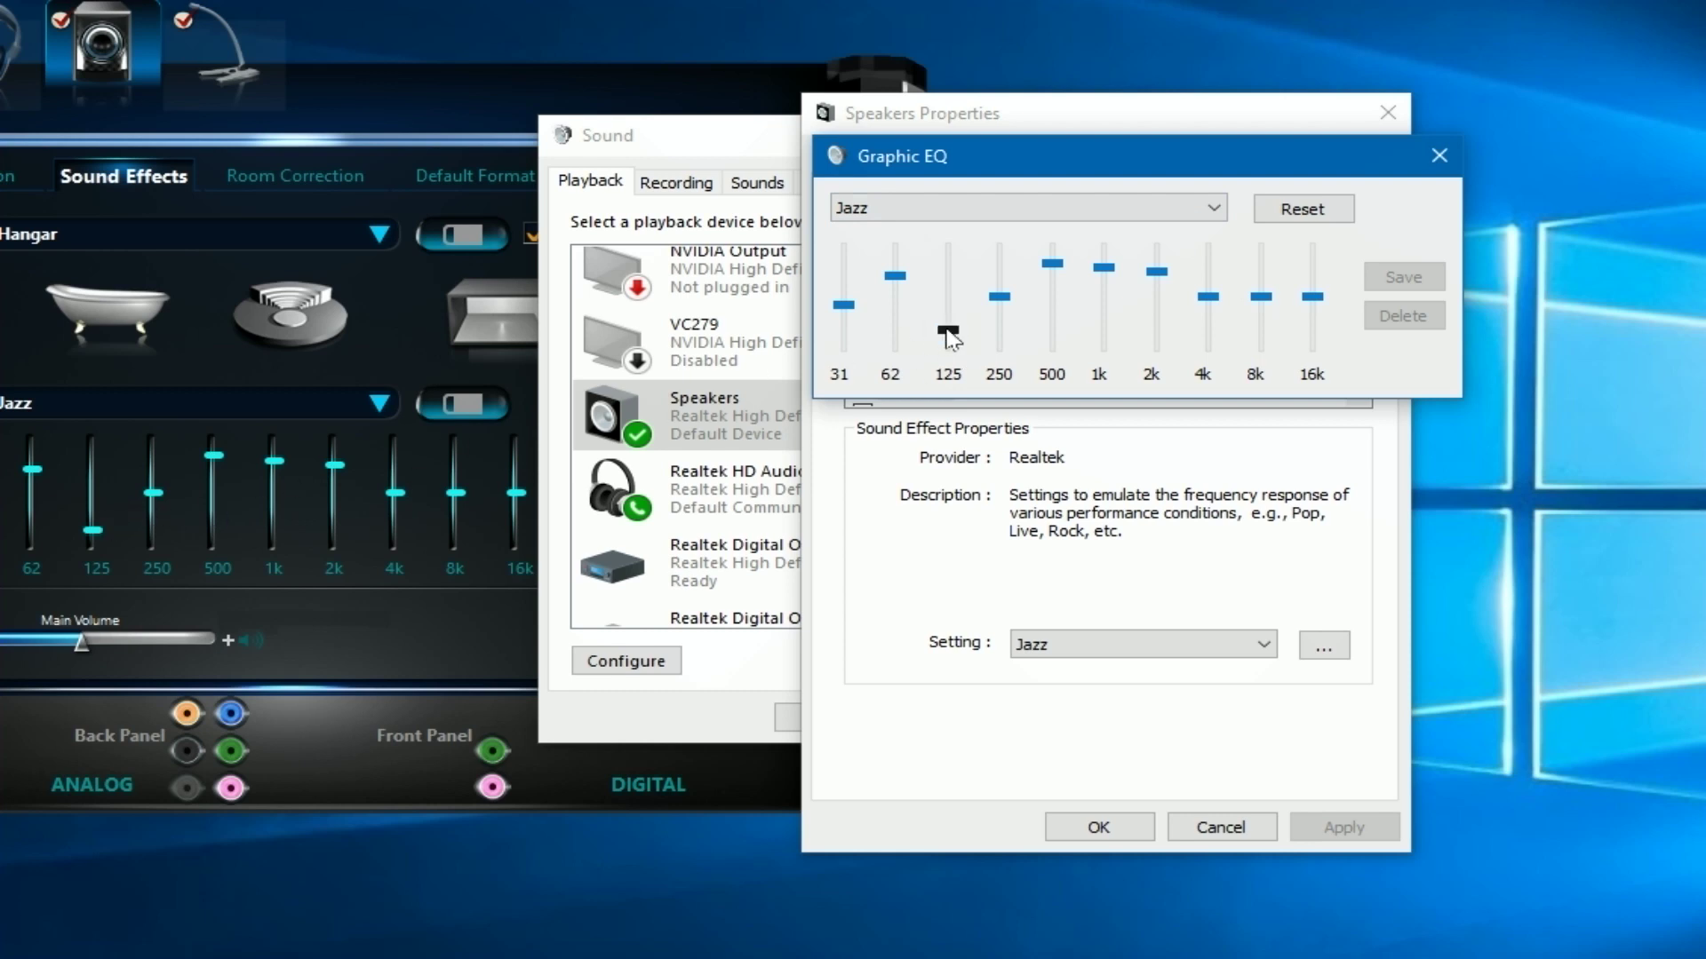
drag(953, 337, 927, 311)
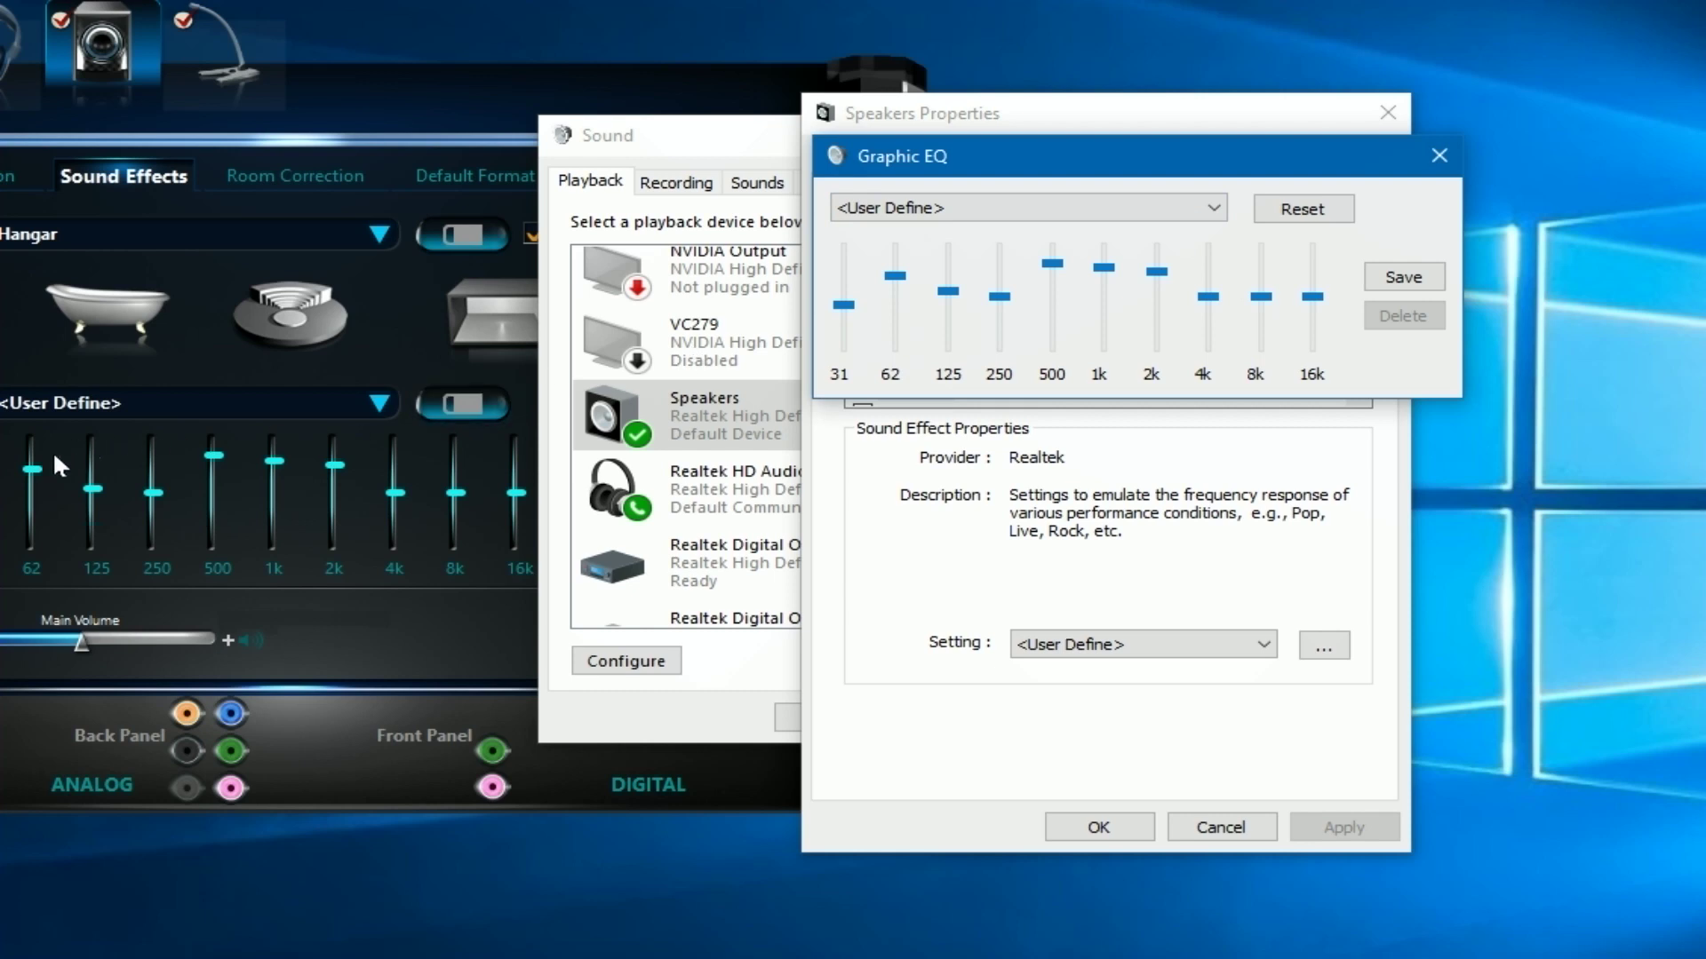
drag(948, 292, 949, 336)
click(1439, 155)
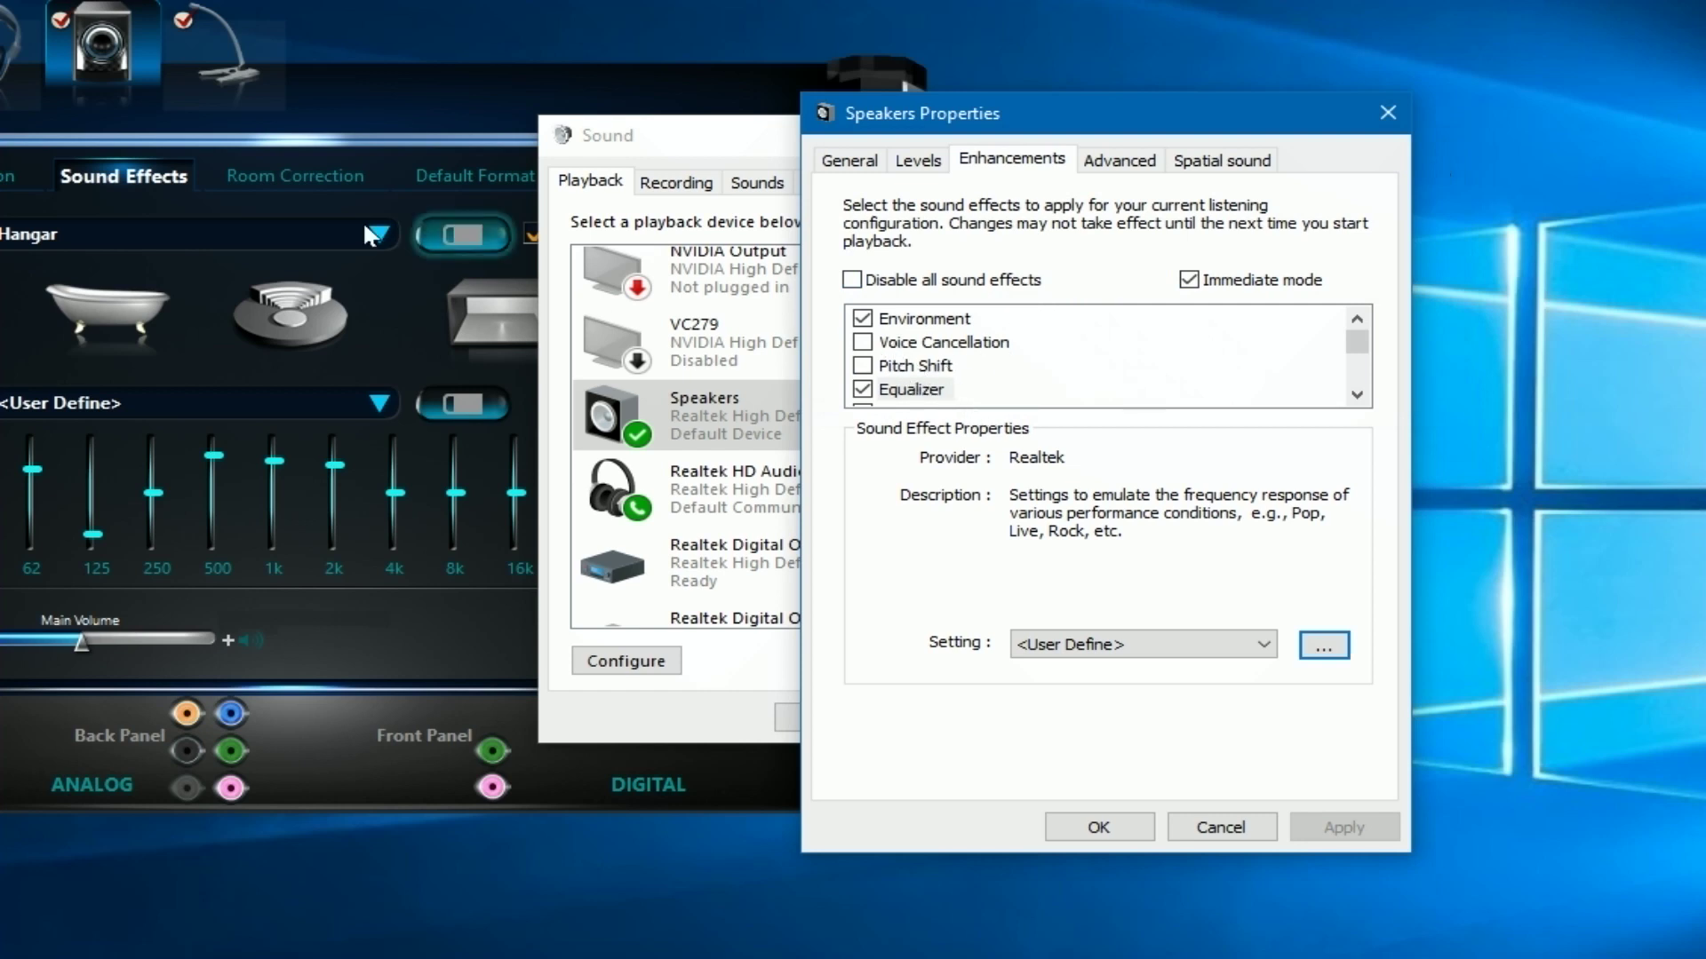
Show the speakers' room correction in the ASUS audio manager and select the Room Correction enhancement in the speakers' properties
click(264, 181)
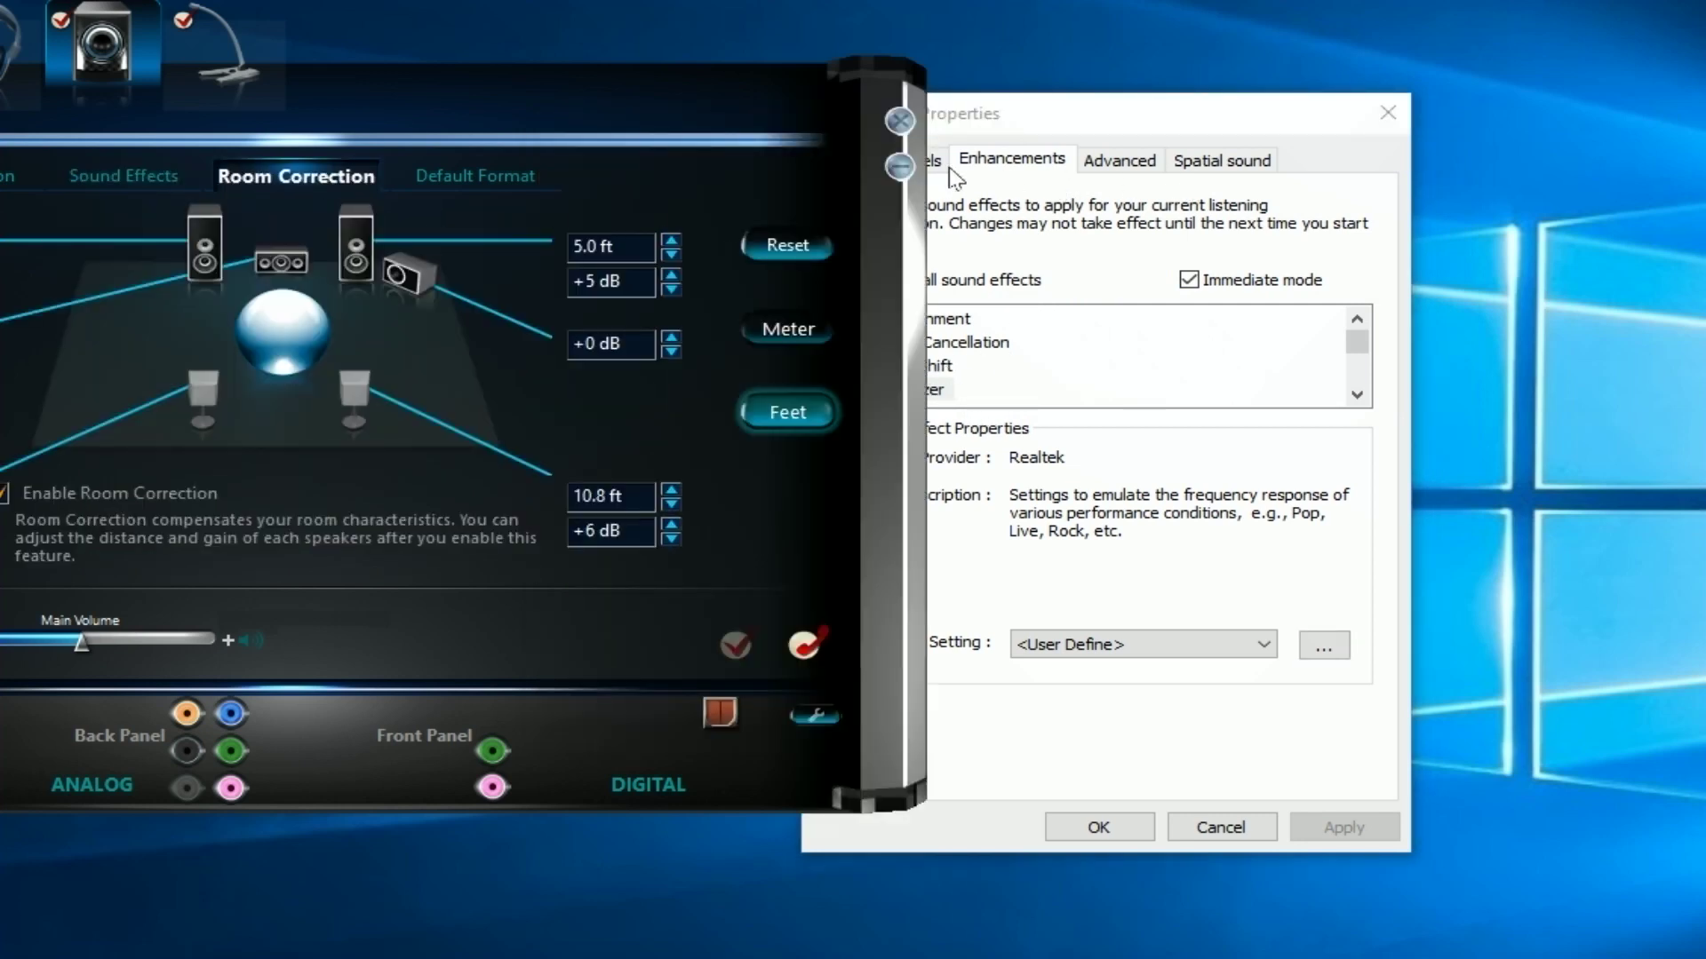
click(1145, 124)
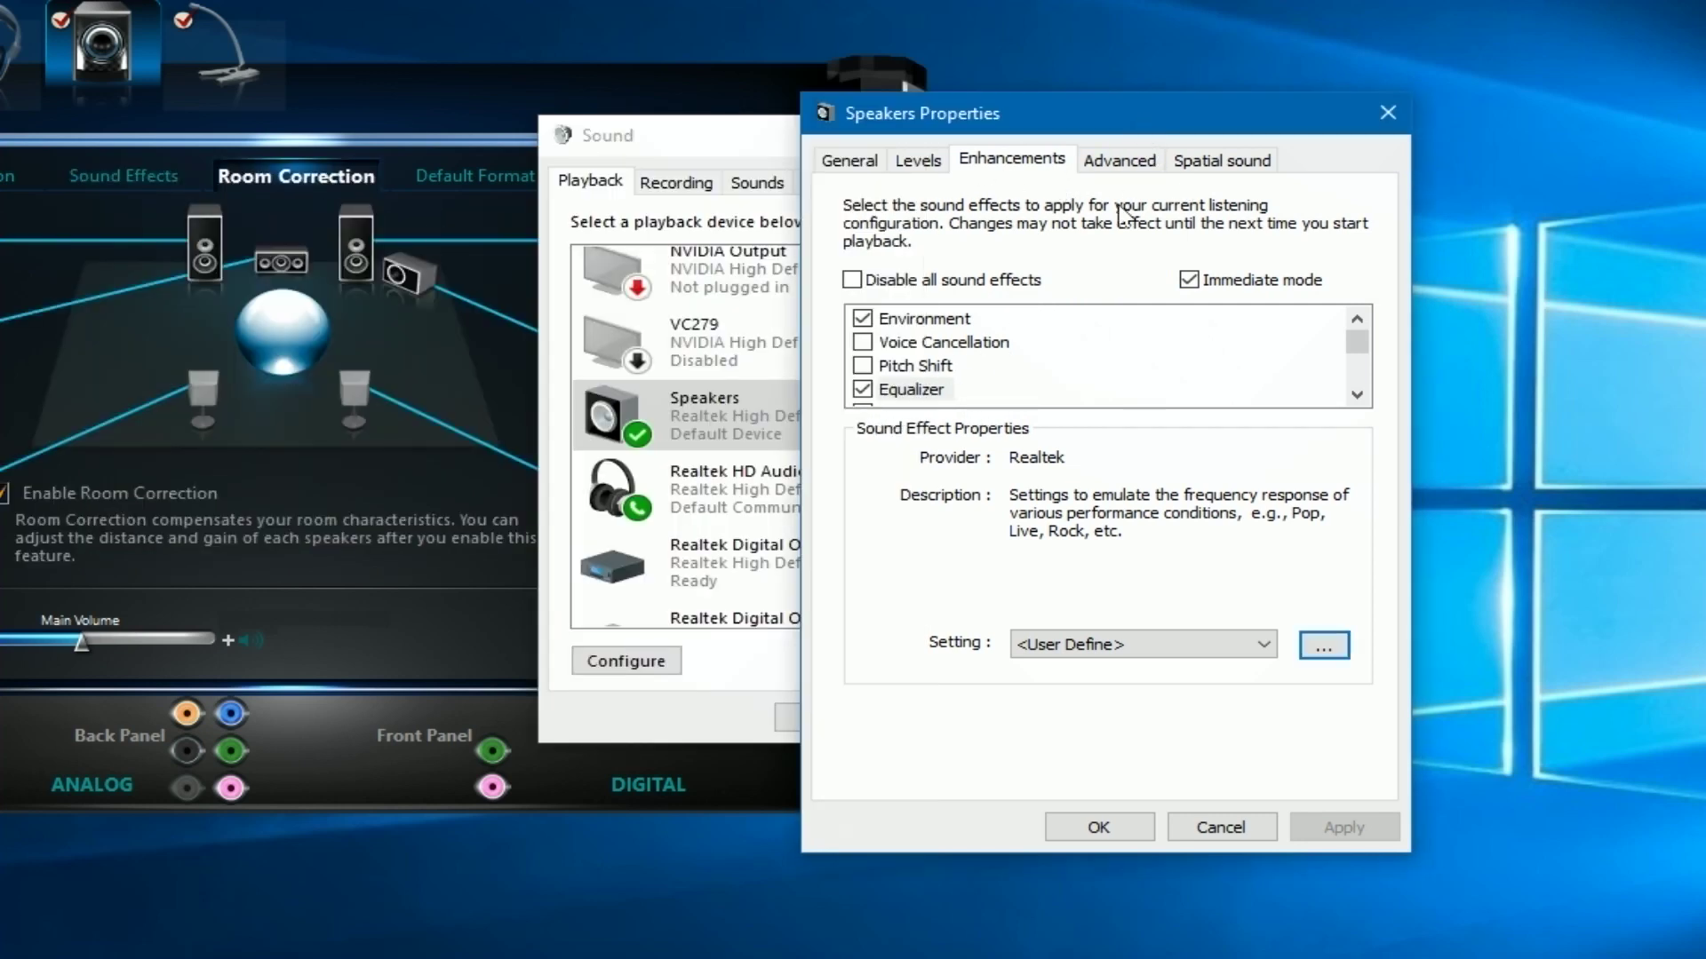
click(1358, 395)
click(1358, 395)
click(1358, 396)
click(1358, 396)
click(1358, 396)
click(1366, 400)
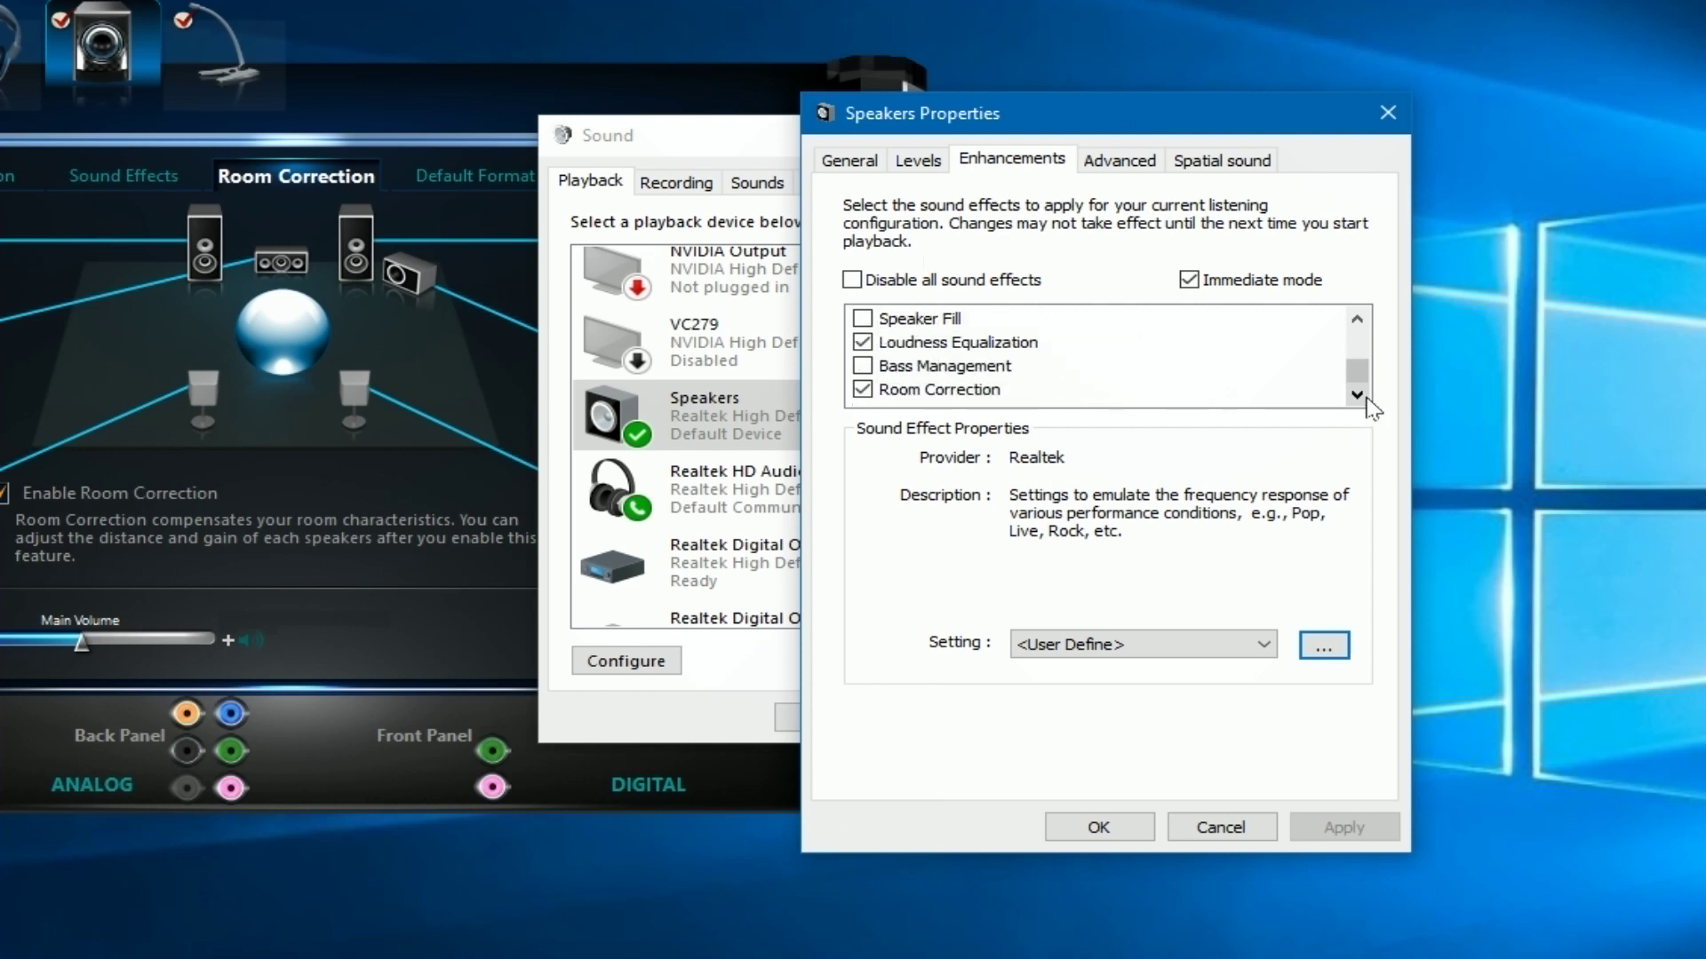
click(1000, 391)
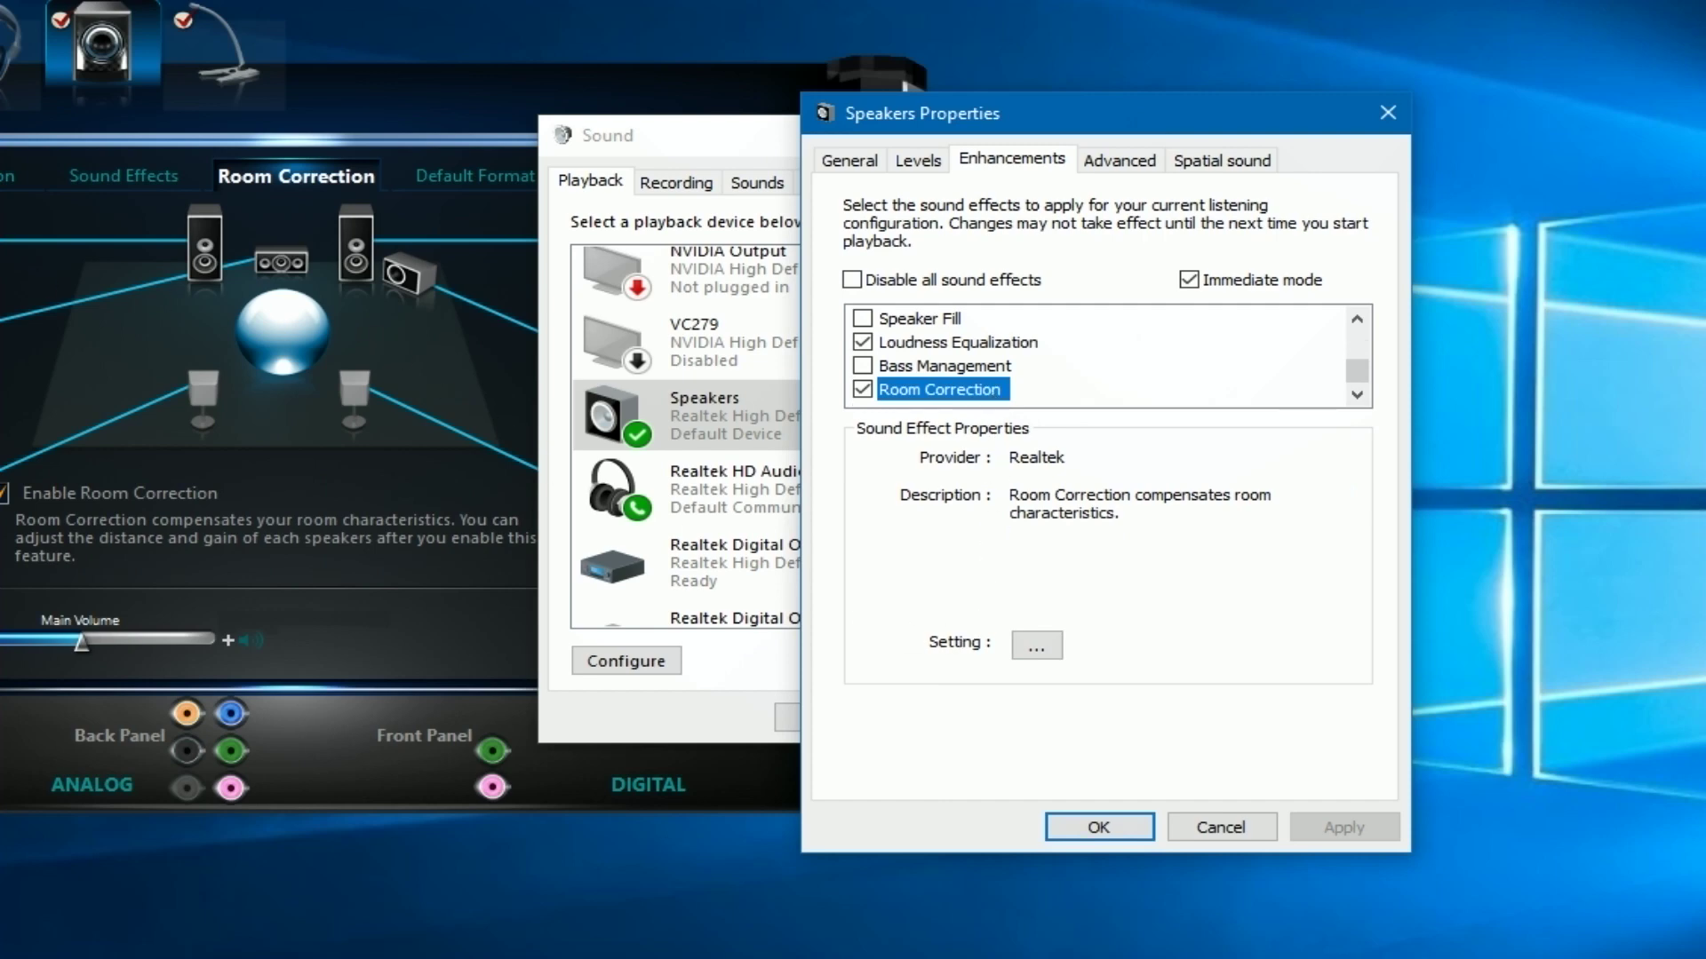
Examine the speaker distances and gains in the ASUS audio manager and open the Room Correction enhancement's settings for comparison
drag(382, 108, 686, 100)
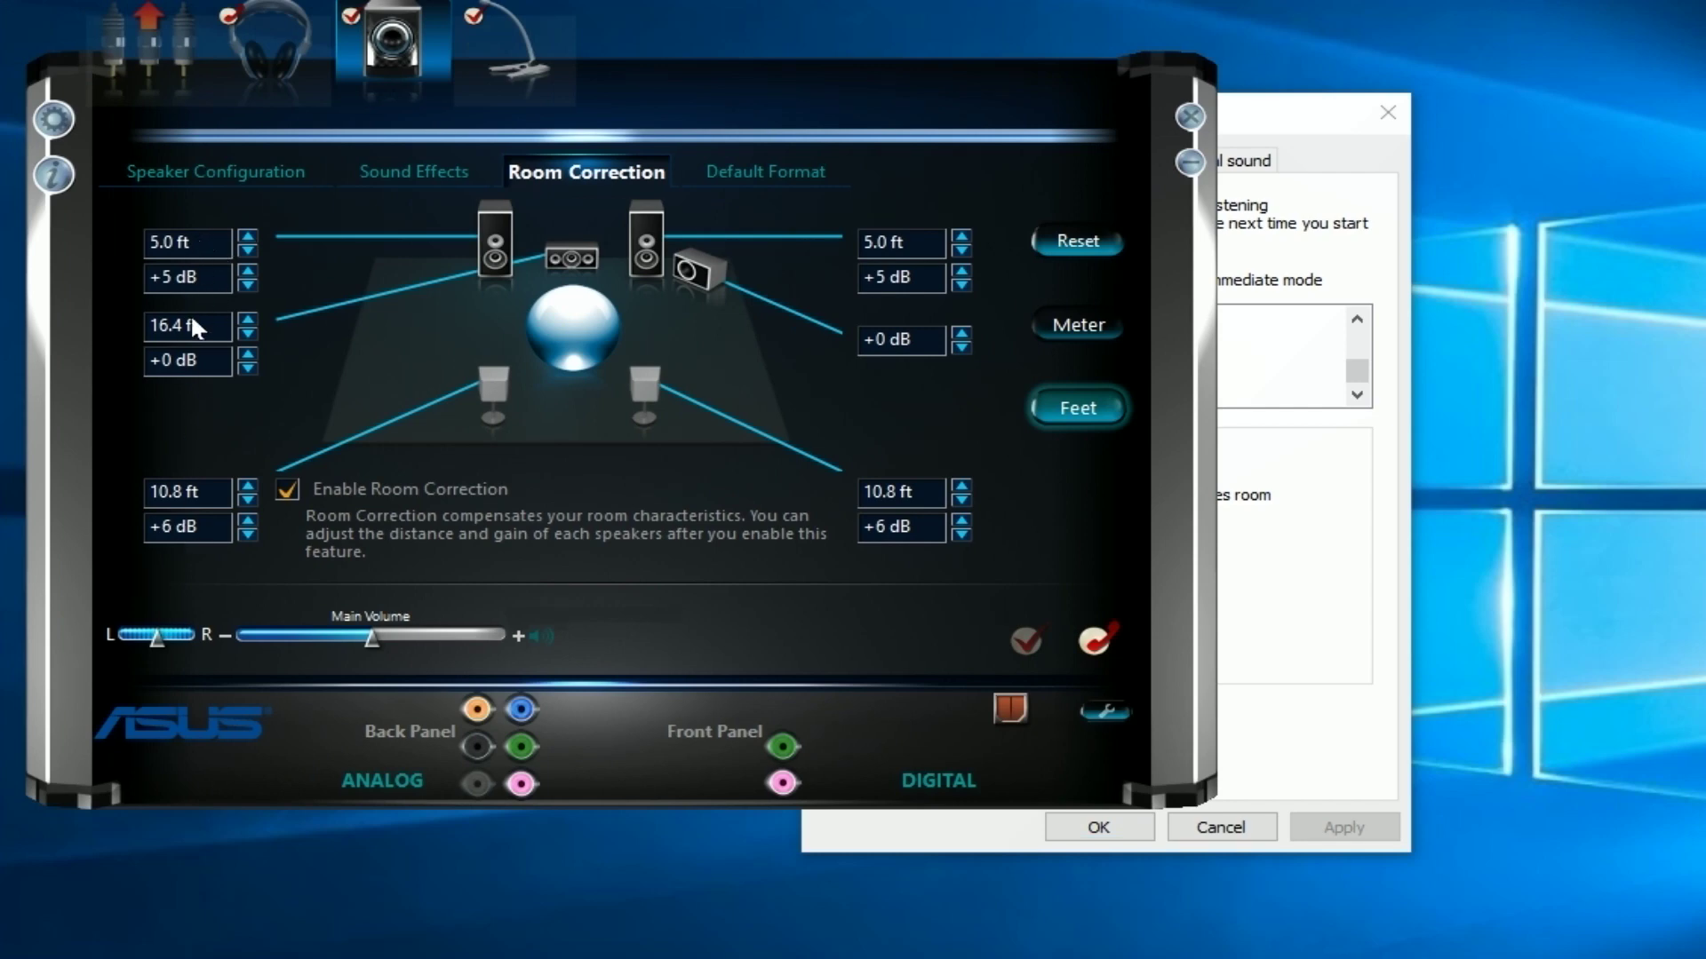
click(1289, 601)
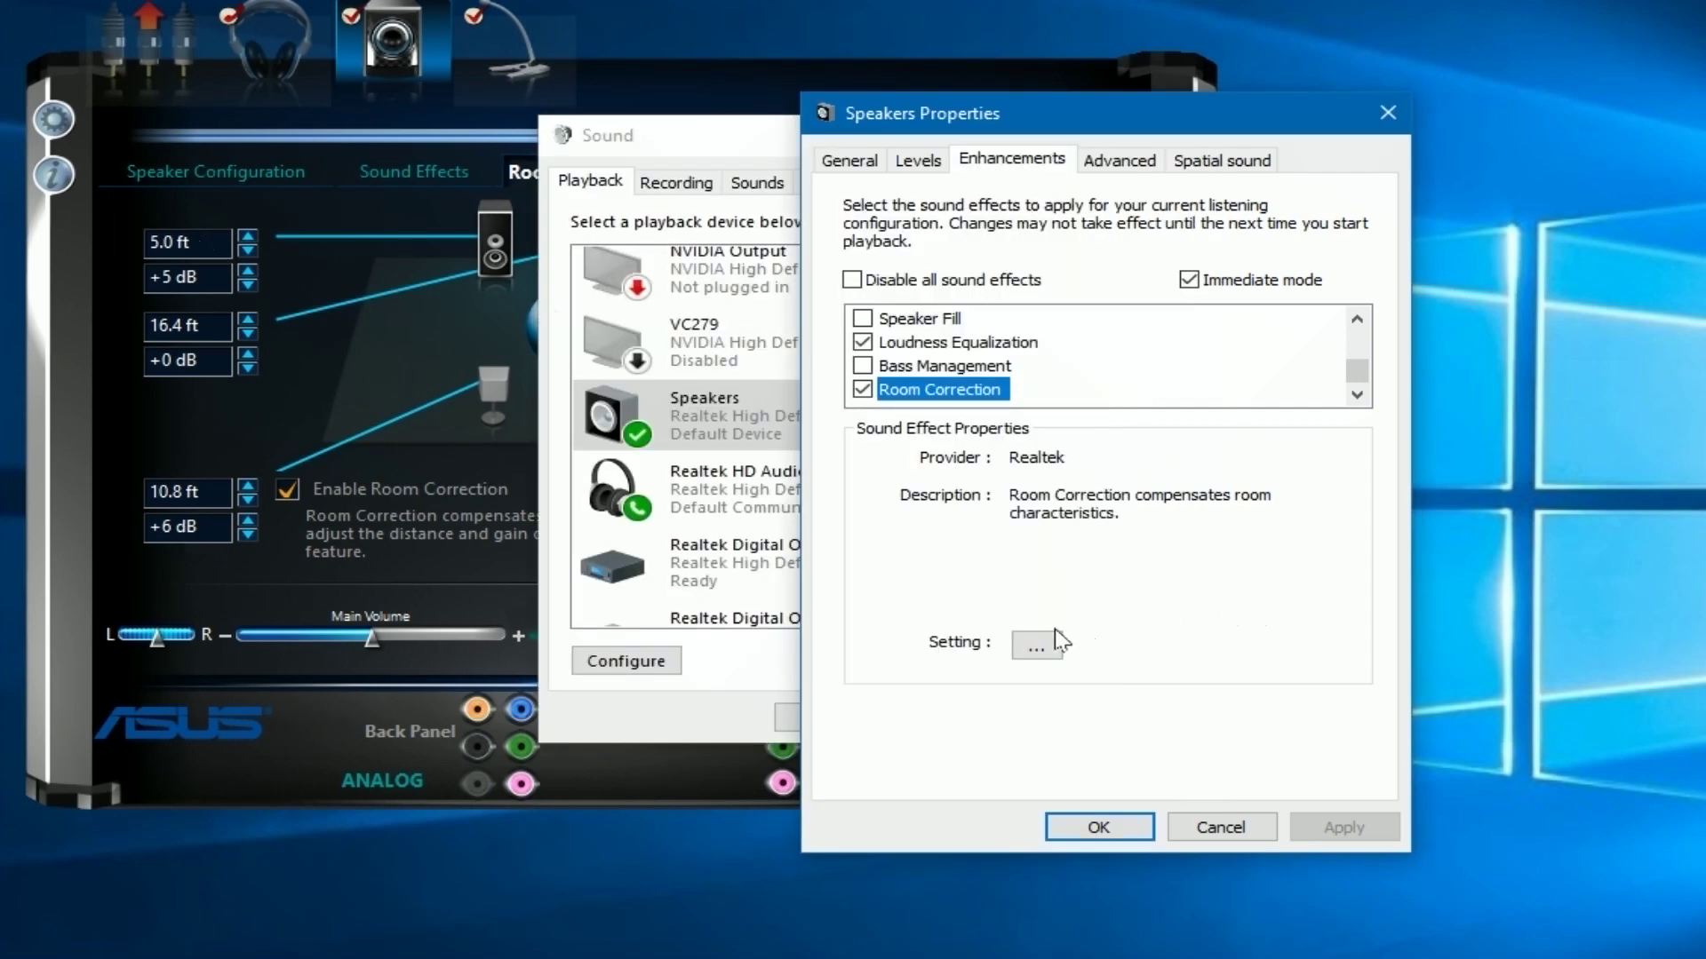
click(1037, 653)
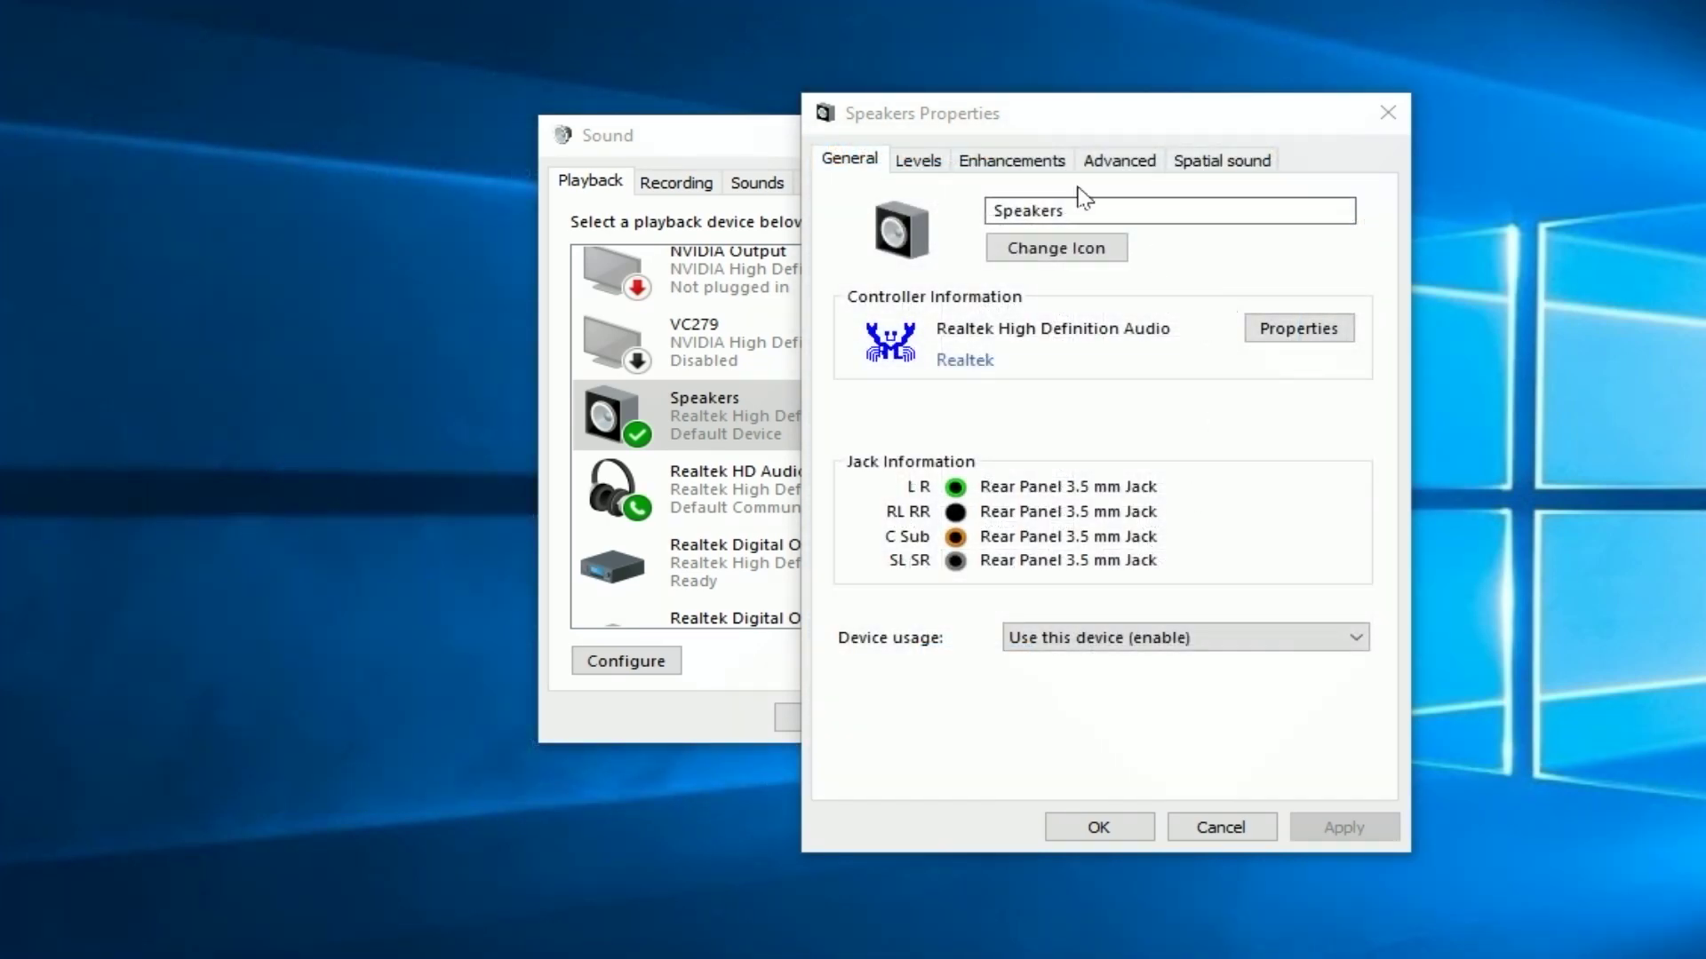
Close the speakers' properties without applying changes and close the ASUS audio manager
click(1210, 828)
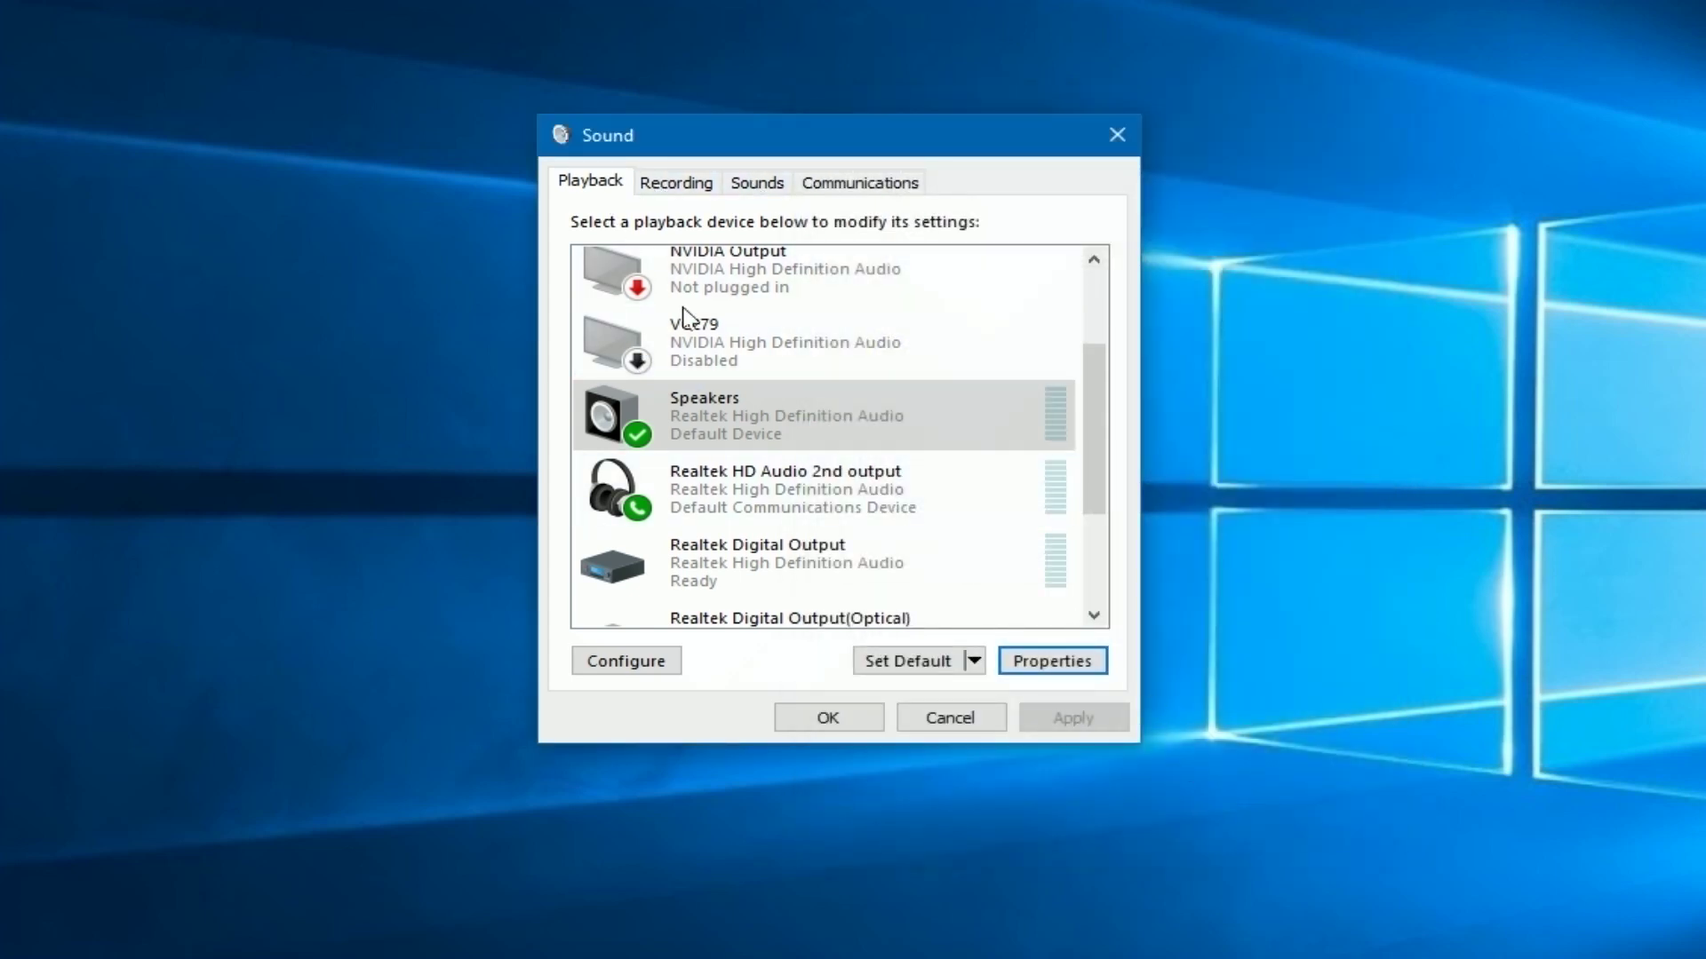
scroll(1095, 382, up, 2)
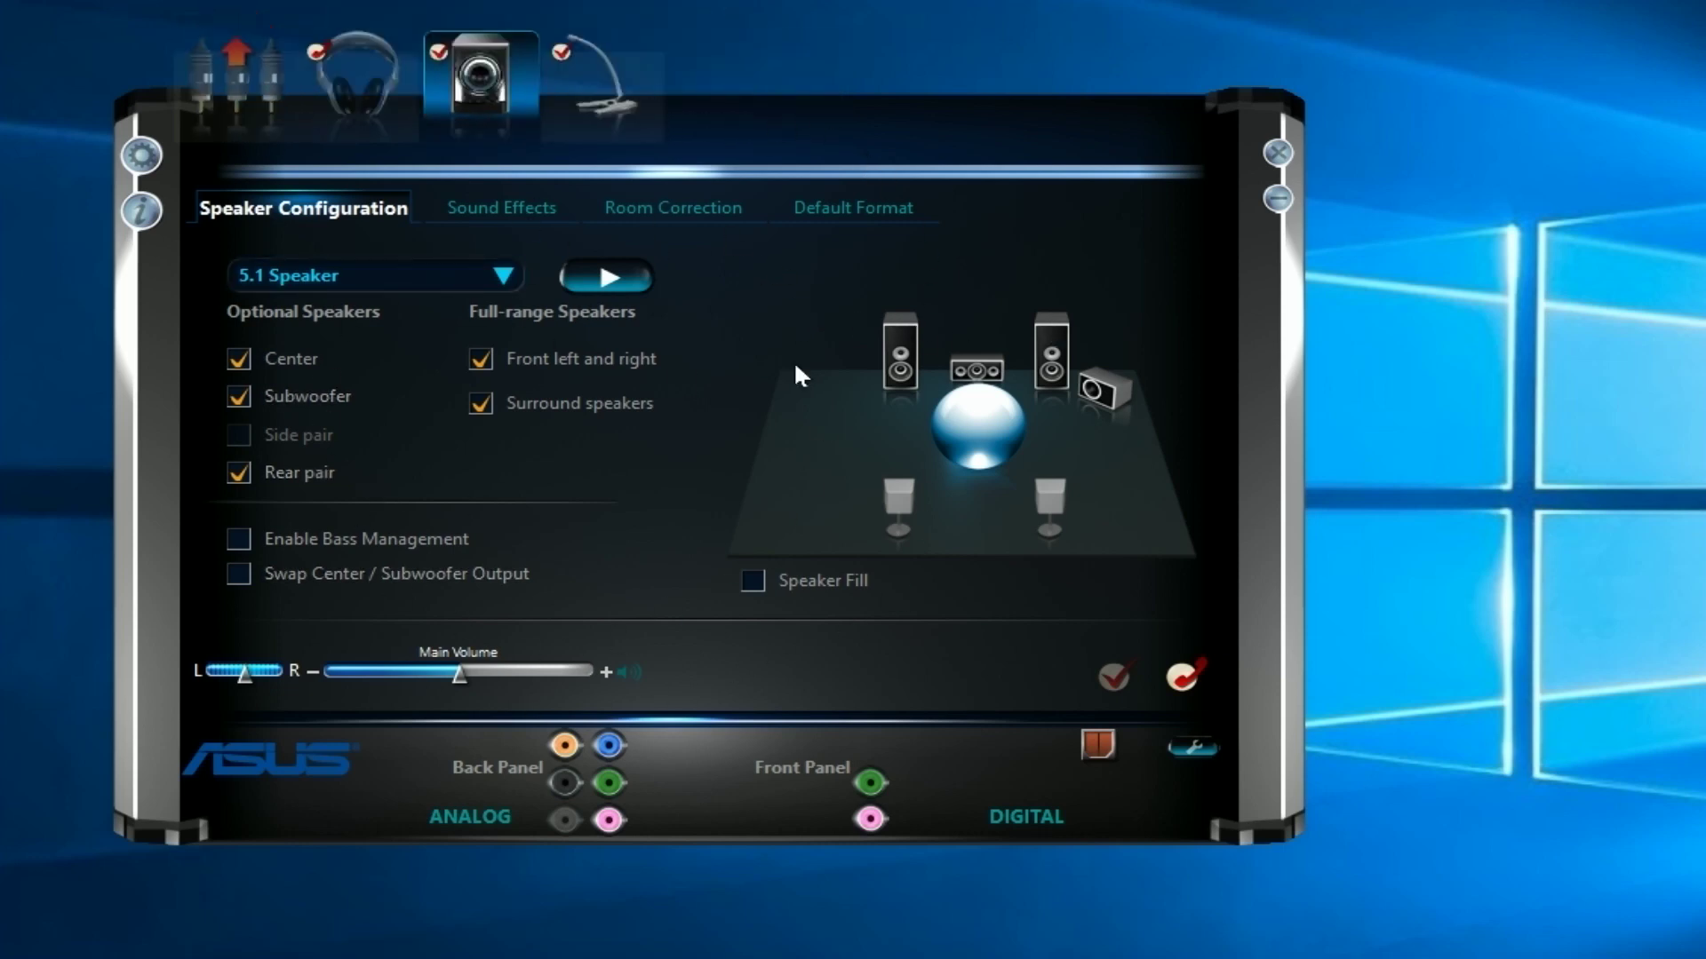
click(1279, 155)
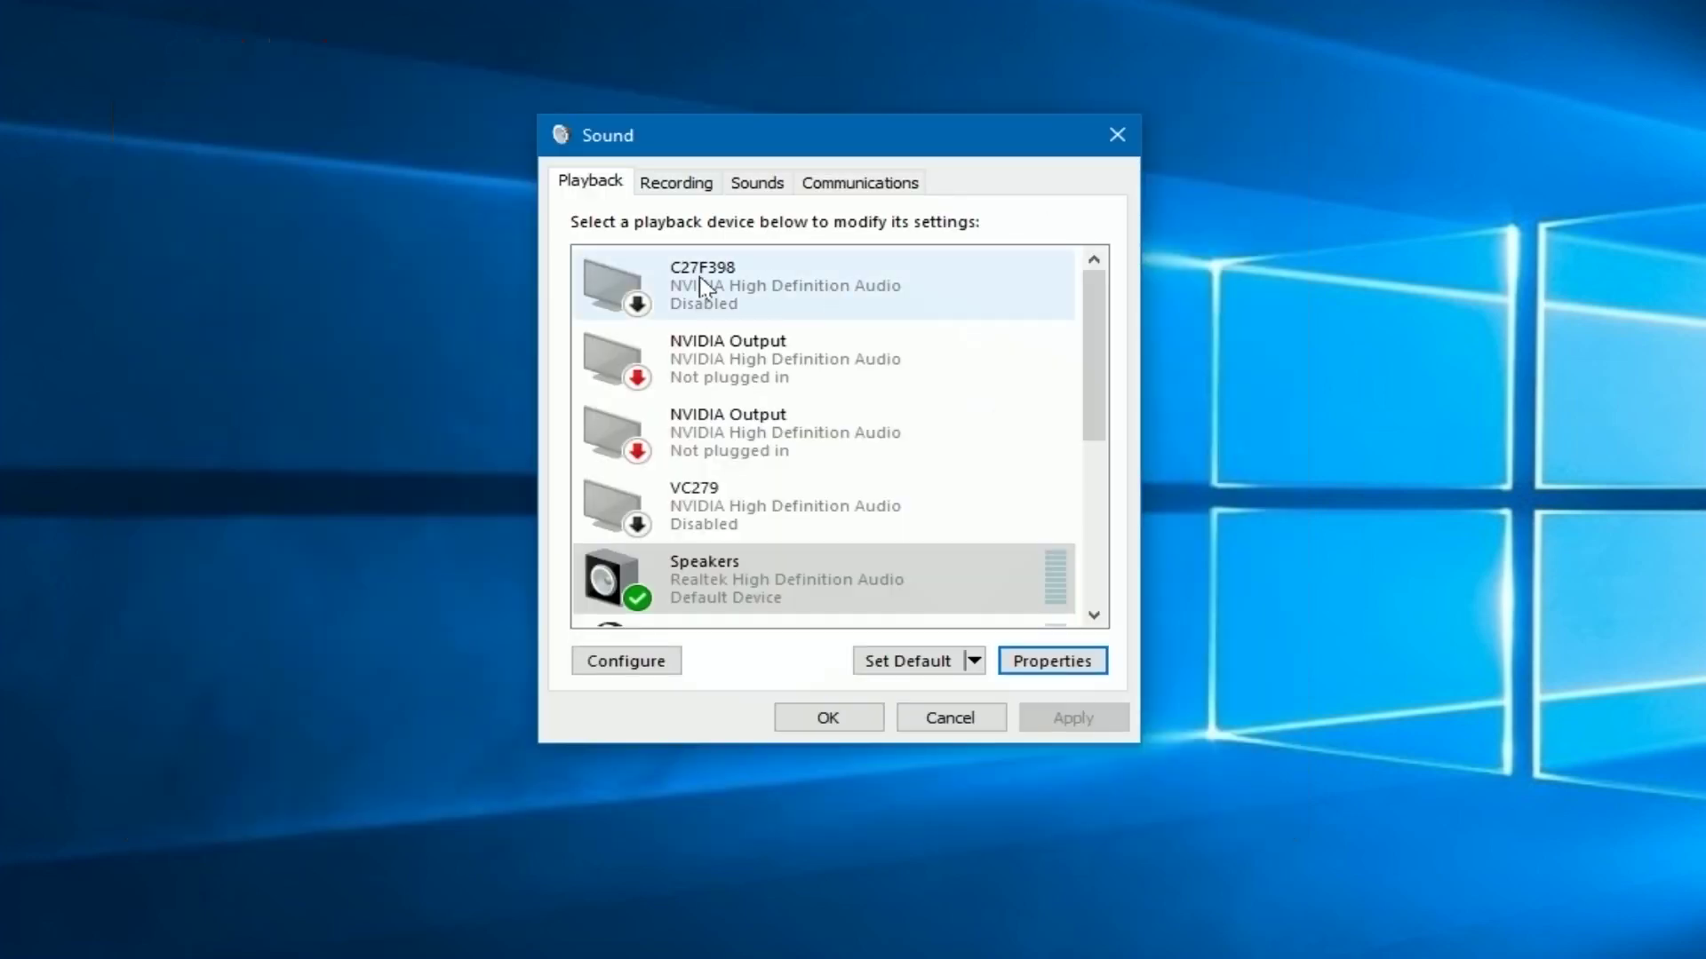
Select the disabled C27F398 monitor in the list of playback devices
drag(1095, 404, 1084, 274)
click(746, 293)
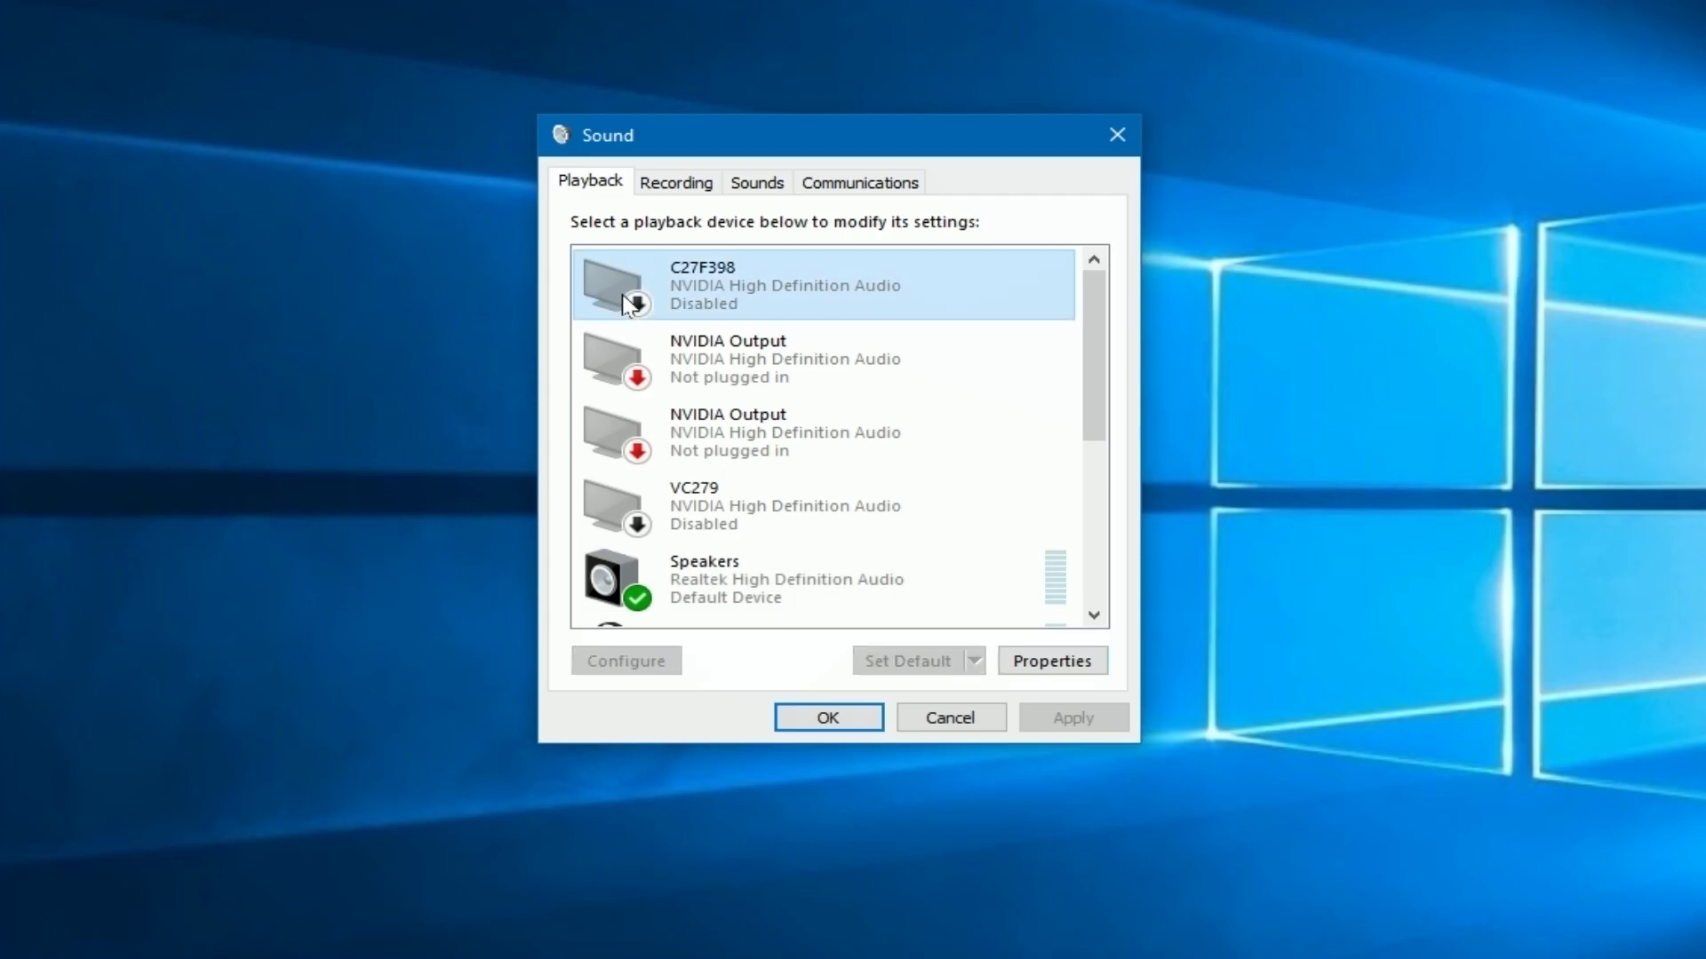